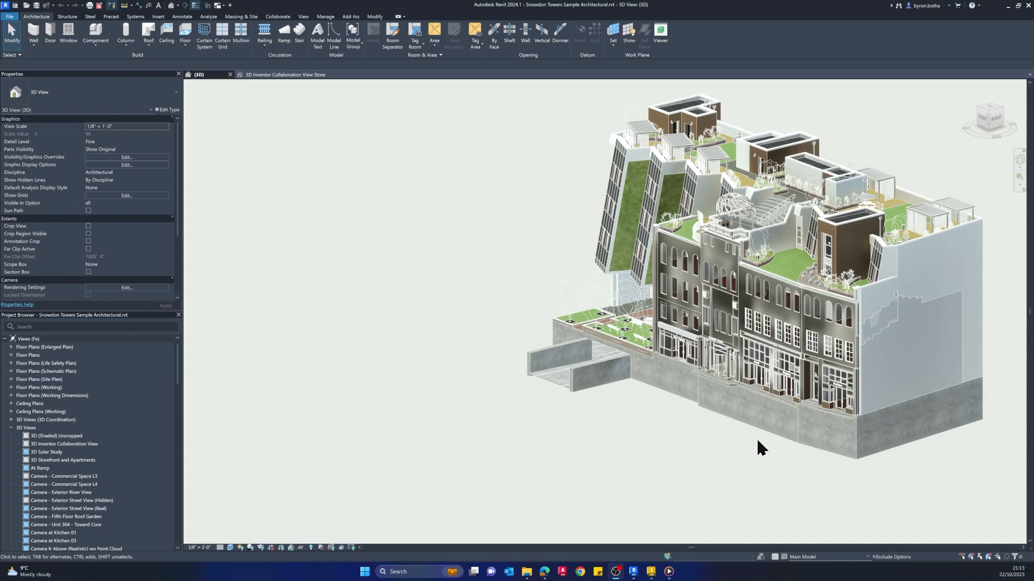
- Examine the street facade of the Snowdon Towers model, including a close look at the Store Signage storefront beside the main entrance
{"action": "left_click", "coordinate": [680, 460]}
{"action": "middle_click_drag", "start_coordinate": [644, 470], "coordinate": [450, 484], "text": "shift"}
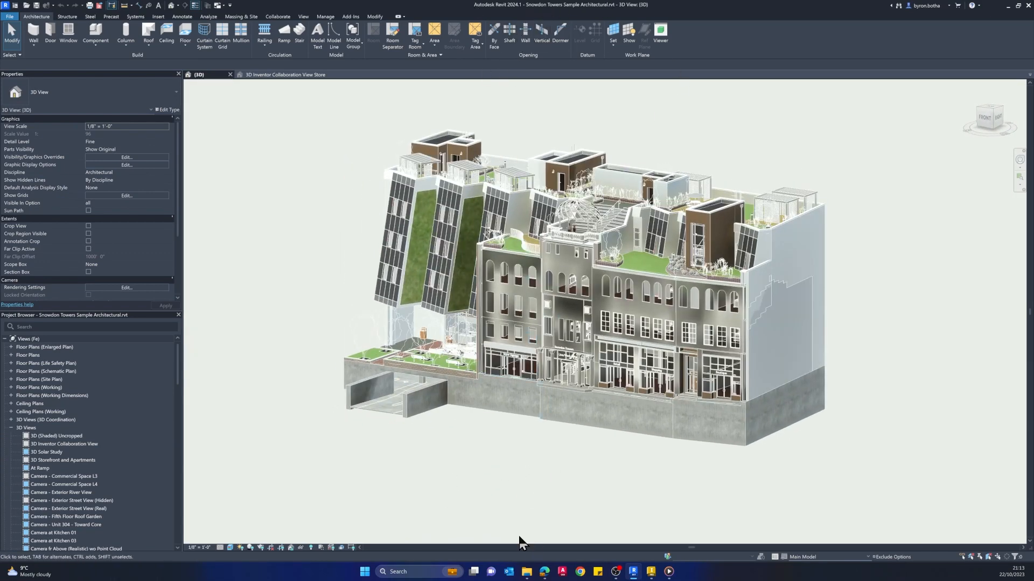
{"action": "middle_click_drag", "start_coordinate": [444, 469], "coordinate": [572, 457], "text": "shift"}
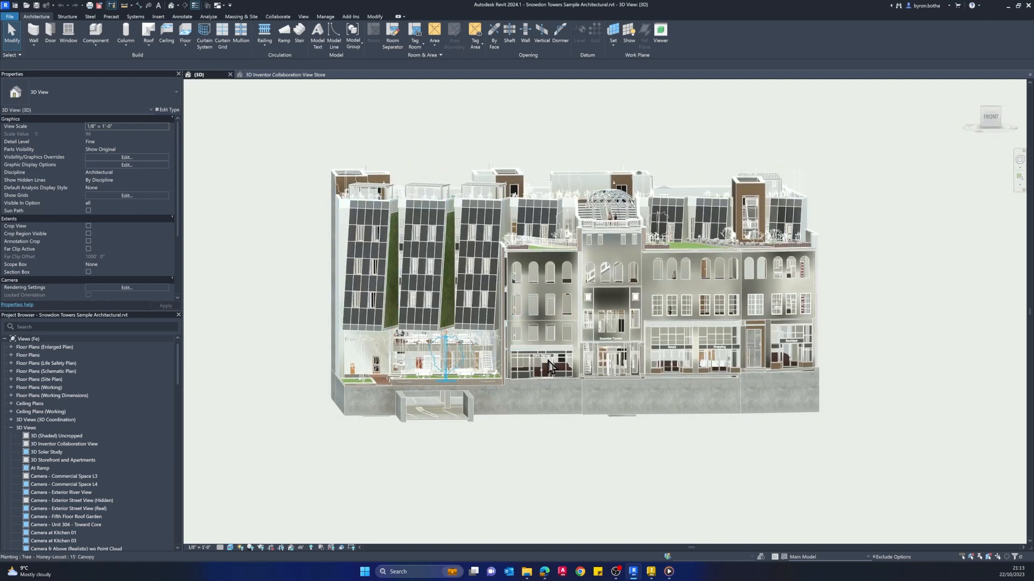
{"action": "scroll", "coordinate": [606, 456], "scroll_direction": "up", "scroll_amount": 3}
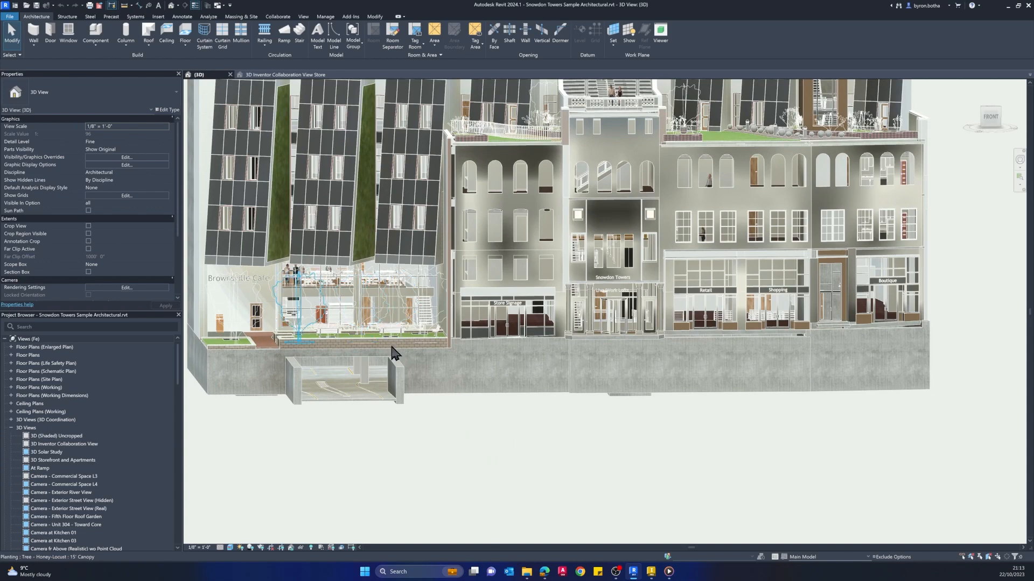
{"action": "middle_click_drag", "start_coordinate": [520, 460], "coordinate": [431, 423], "text": "shift"}
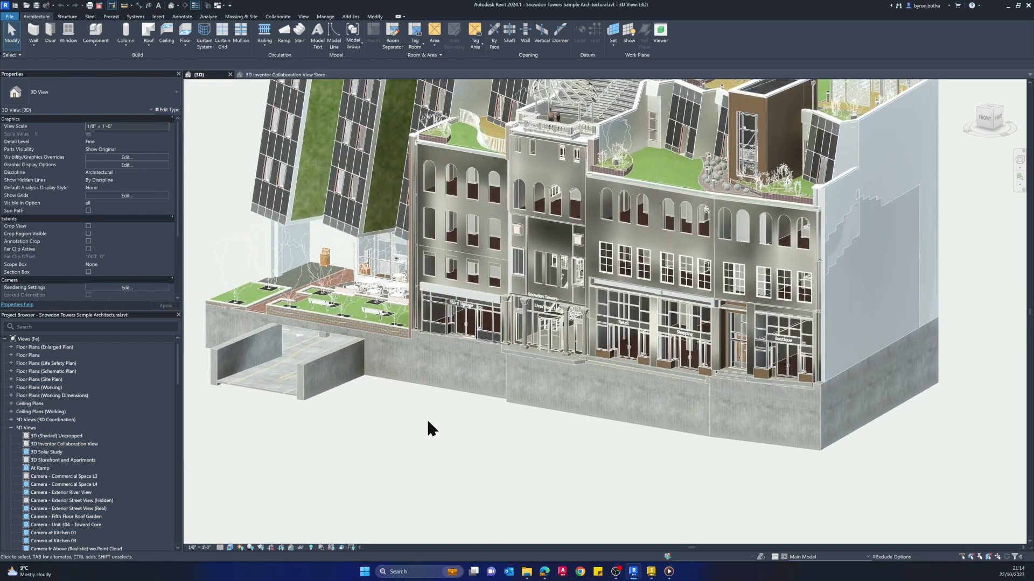
{"action": "scroll", "coordinate": [457, 324], "scroll_direction": "up", "scroll_amount": 10}
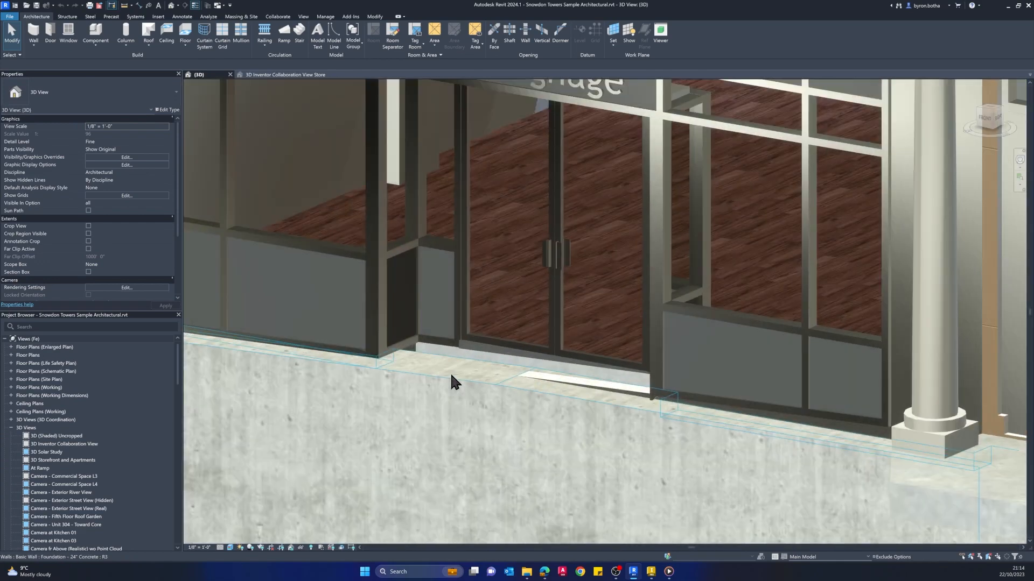
{"action": "scroll", "coordinate": [450, 374], "scroll_direction": "down", "scroll_amount": 4}
{"action": "middle_click_drag", "start_coordinate": [461, 450], "coordinate": [492, 401], "text": "shift"}
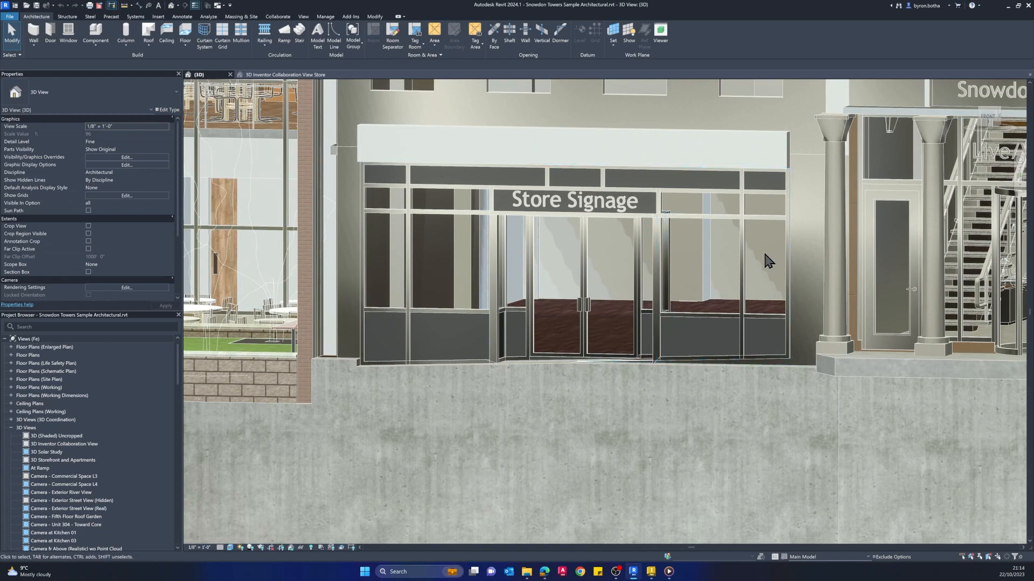
{"action": "scroll", "coordinate": [670, 306], "scroll_direction": "down", "scroll_amount": 3}
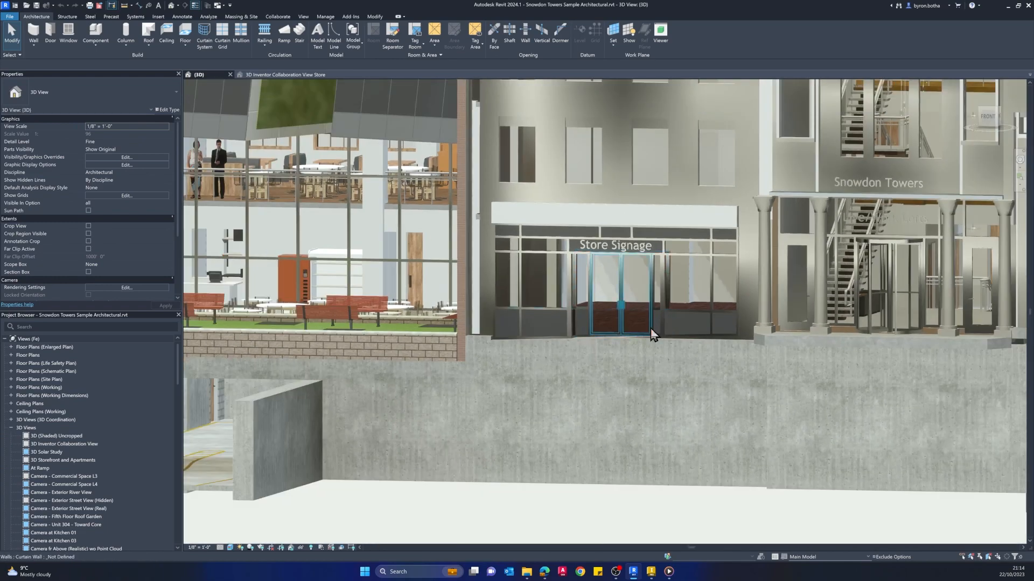
{"action": "middle_click_drag", "start_coordinate": [651, 329], "coordinate": [508, 346], "text": "shift"}
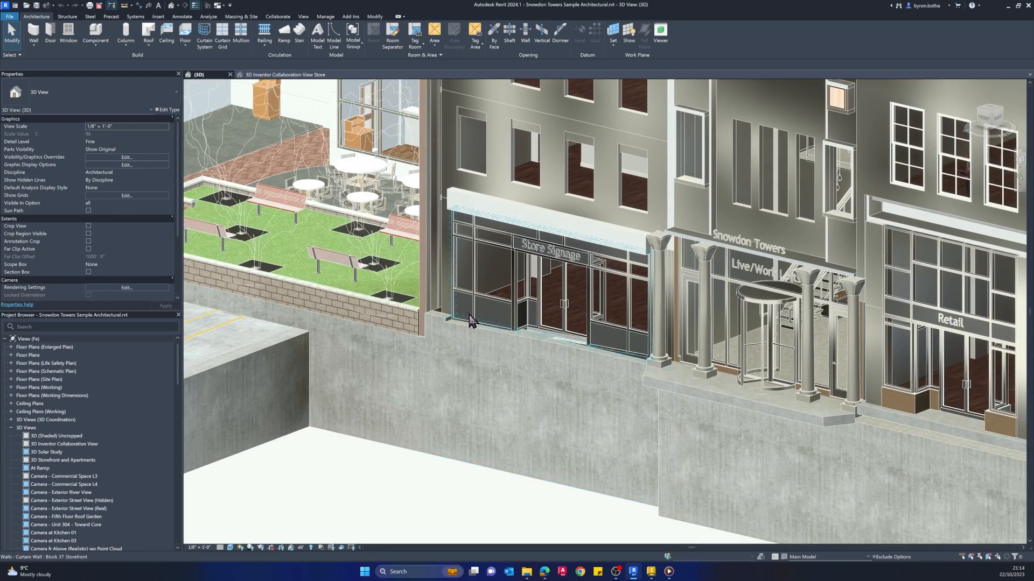
{"action": "scroll", "coordinate": [594, 340], "scroll_direction": "down", "scroll_amount": 1}
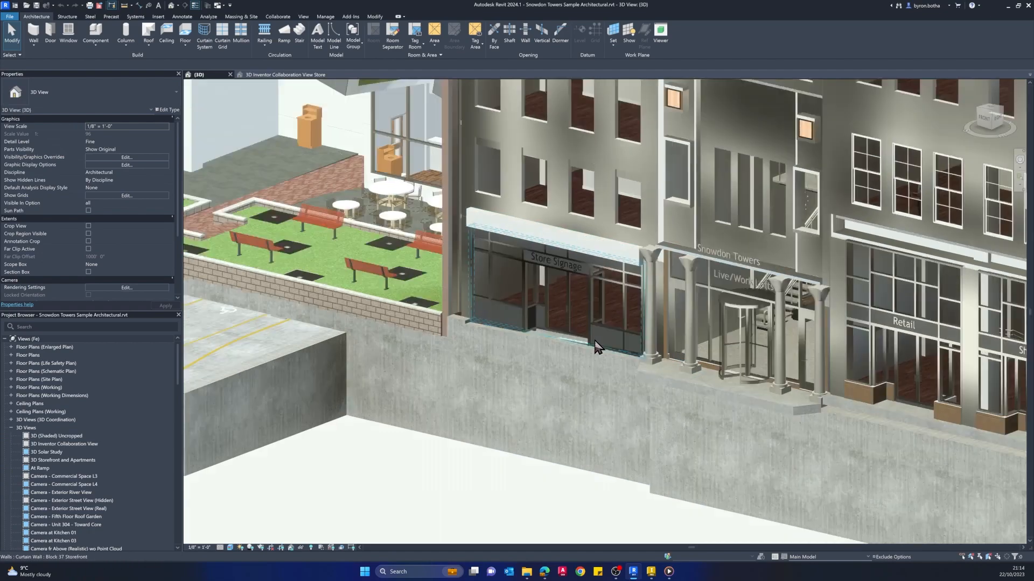
{"action": "middle_click_drag", "start_coordinate": [514, 409], "coordinate": [563, 380], "text": "shift"}
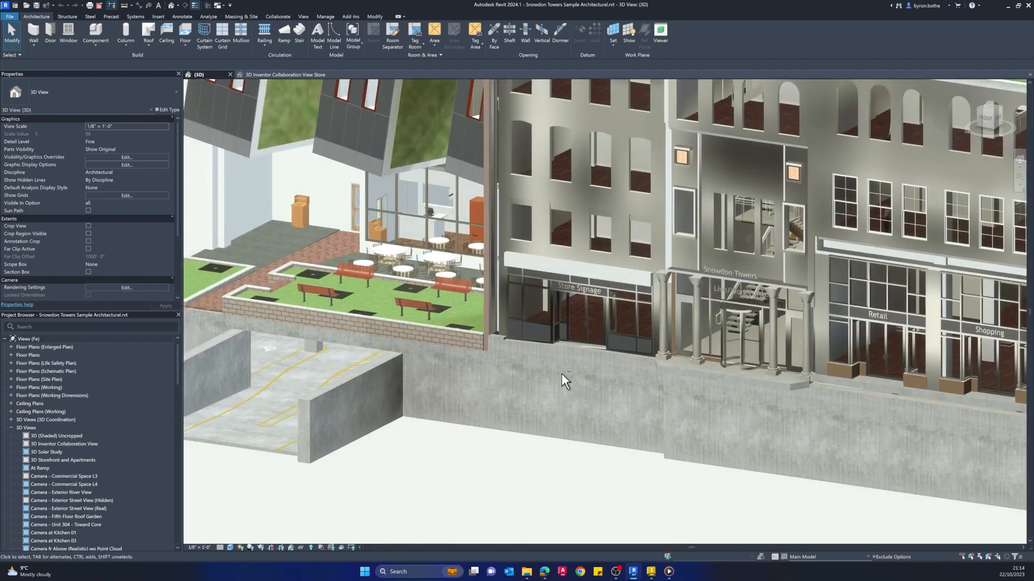
{"action": "mouse_move", "coordinate": [595, 346]}
{"action": "middle_mouse_down"}
{"action": "mouse_move", "coordinate": [593, 396]}
{"action": "mouse_move", "coordinate": [584, 355]}
{"action": "middle_mouse_up"}
{"action": "scroll", "coordinate": [561, 335], "scroll_direction": "down", "scroll_amount": 1}
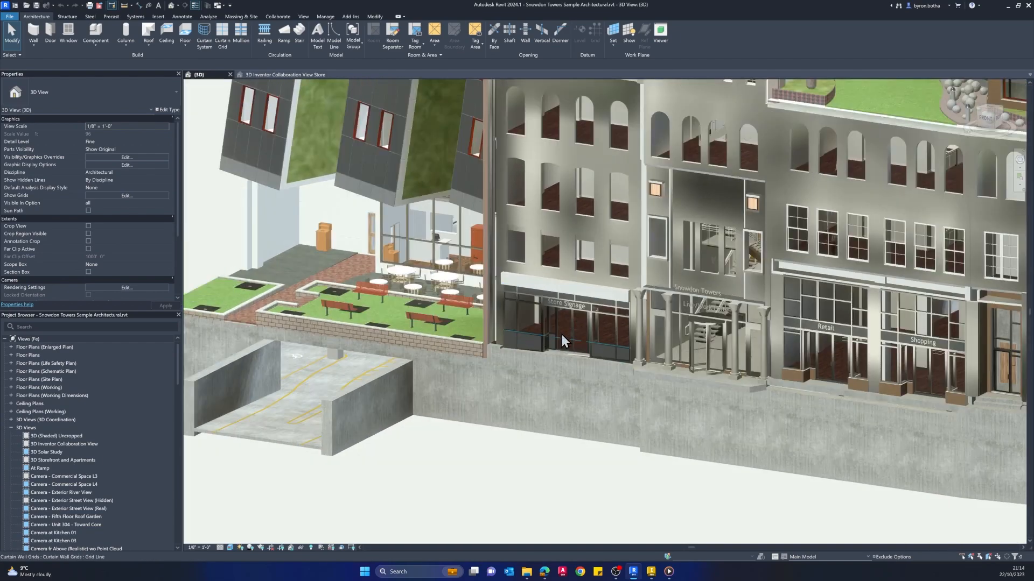
{"action": "scroll", "coordinate": [560, 331], "scroll_direction": "up", "scroll_amount": 2}
{"action": "scroll", "coordinate": [491, 452], "scroll_direction": "down", "scroll_amount": 4}
{"action": "middle_click_drag", "start_coordinate": [500, 487], "coordinate": [484, 409], "text": "shift"}
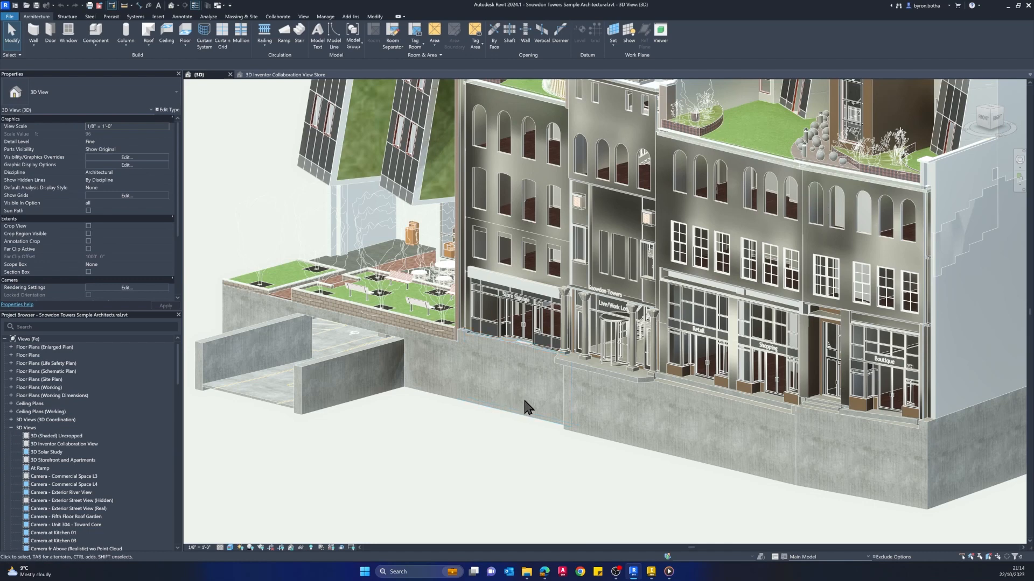
{"action": "scroll", "coordinate": [528, 362], "scroll_direction": "up", "scroll_amount": 5}
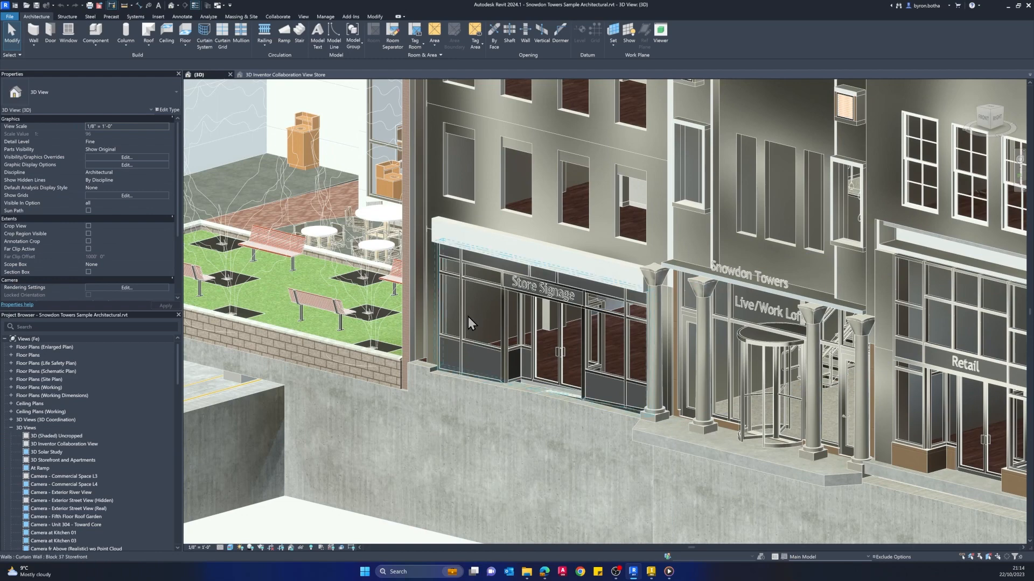
{"action": "scroll", "coordinate": [601, 341], "scroll_direction": "down", "scroll_amount": 5}
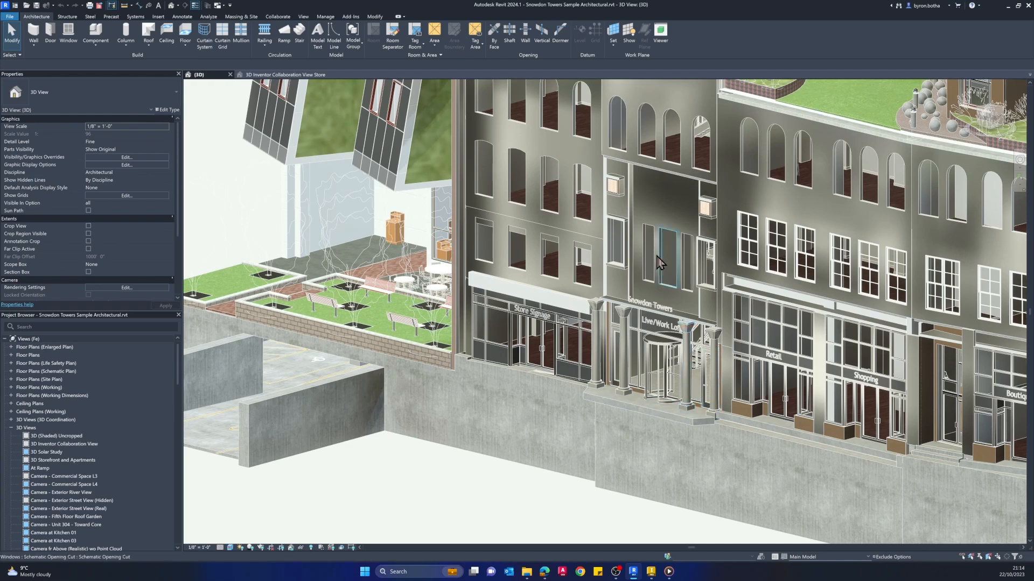
{"action": "scroll", "coordinate": [622, 326], "scroll_direction": "down", "scroll_amount": 2}
{"action": "scroll", "coordinate": [621, 326], "scroll_direction": "down", "scroll_amount": 2}
{"action": "middle_click_drag", "start_coordinate": [622, 325], "coordinate": [454, 357], "text": "shift"}
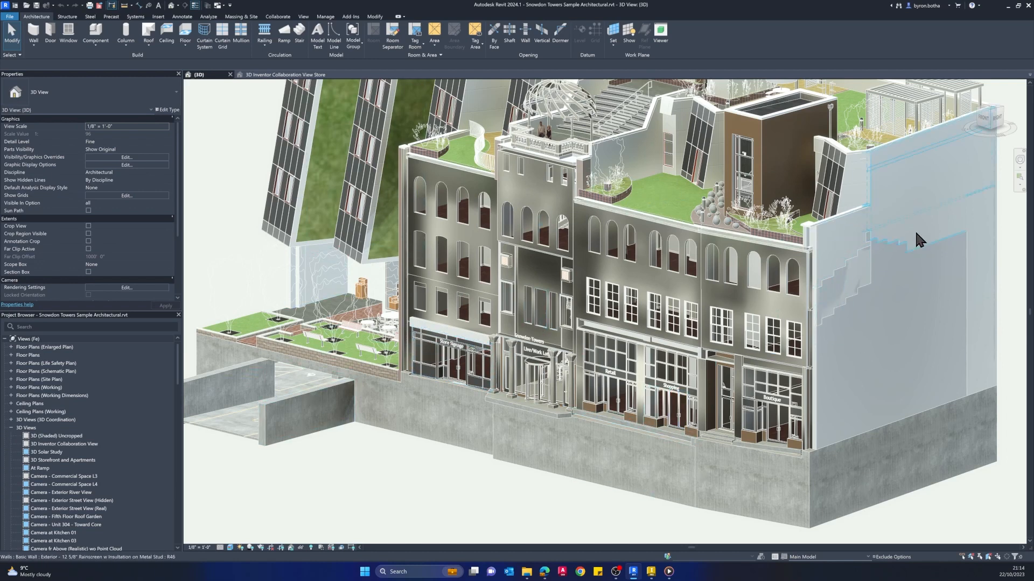
{"action": "scroll", "coordinate": [368, 308], "scroll_direction": "down", "scroll_amount": 1}
{"action": "middle_click_drag", "start_coordinate": [435, 324], "coordinate": [512, 104]}
- Hide the selected elements of the two outermost tilted towers in the 3D view and inspect the walls behind them
{"action": "right_click", "coordinate": [290, 157]}
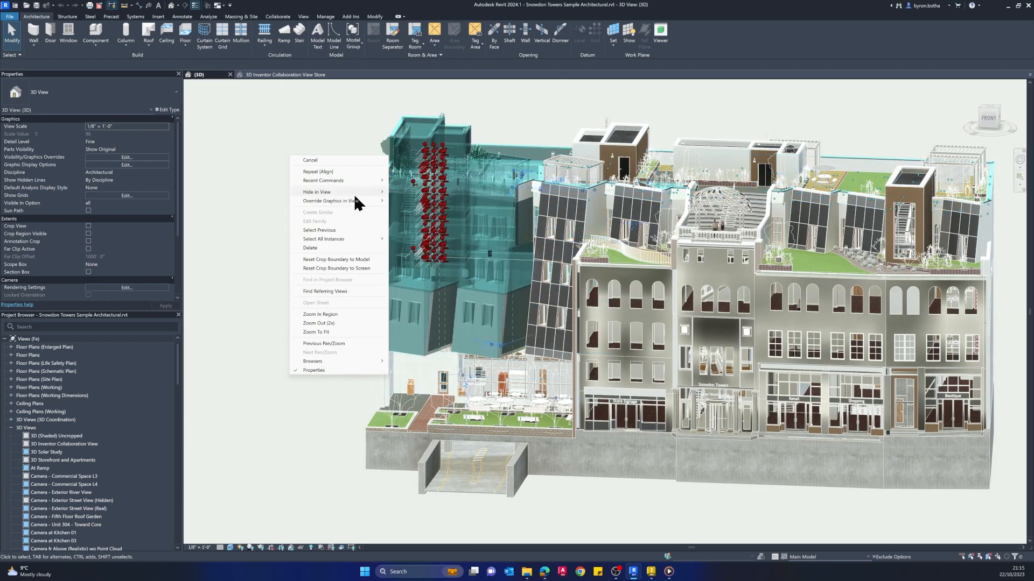
{"action": "mouse_move", "coordinate": [353, 192]}
{"action": "left_click", "coordinate": [415, 201]}
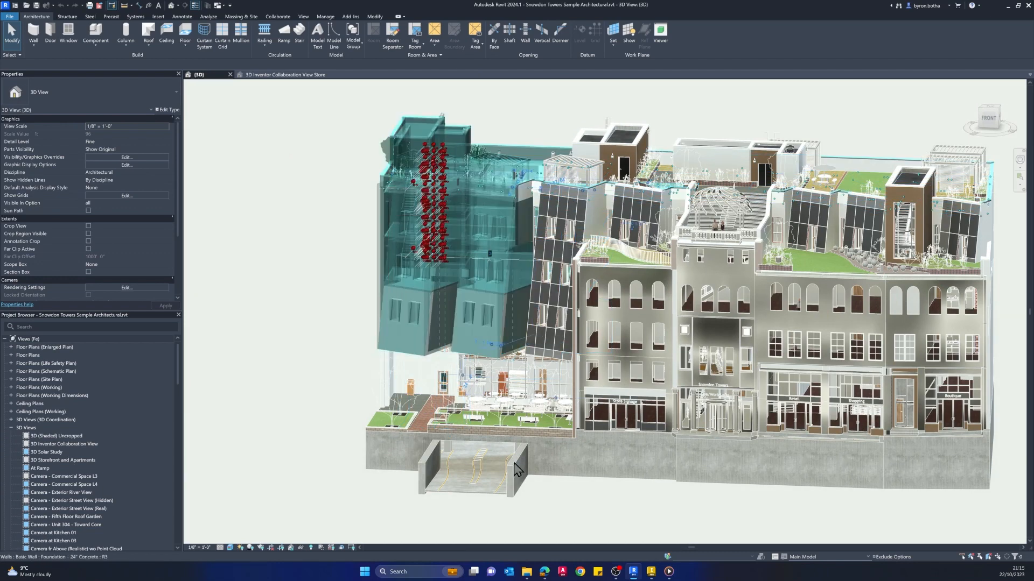
{"action": "scroll", "coordinate": [614, 428], "scroll_direction": "up", "scroll_amount": 3}
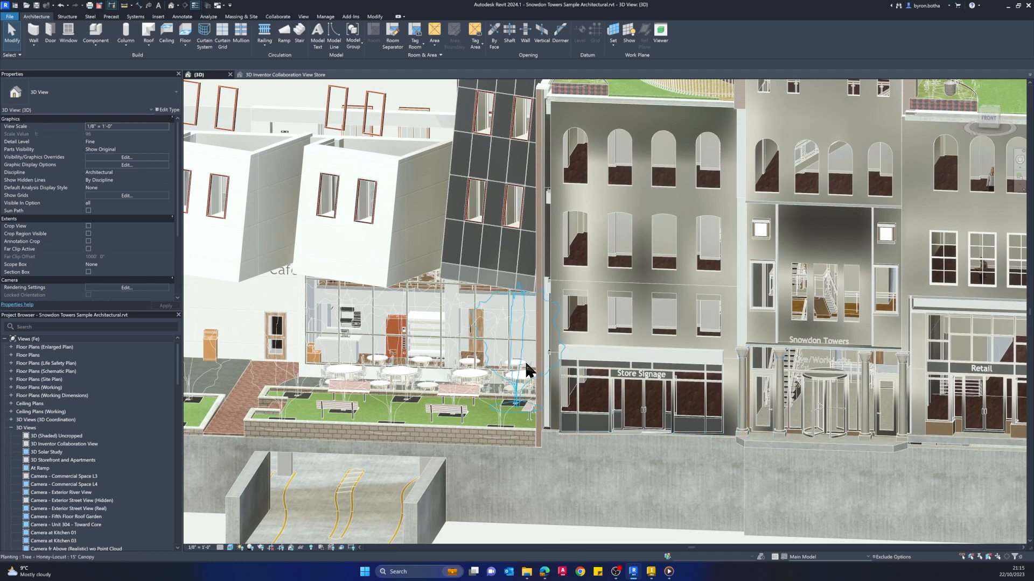
{"action": "scroll", "coordinate": [526, 369], "scroll_direction": "down", "scroll_amount": 5}
- Switch to the Storefront project's 3D Inventor Collaboration View Store and examine the isolated shop model from several angles, ending with an isometric view
{"action": "left_click", "coordinate": [284, 76]}
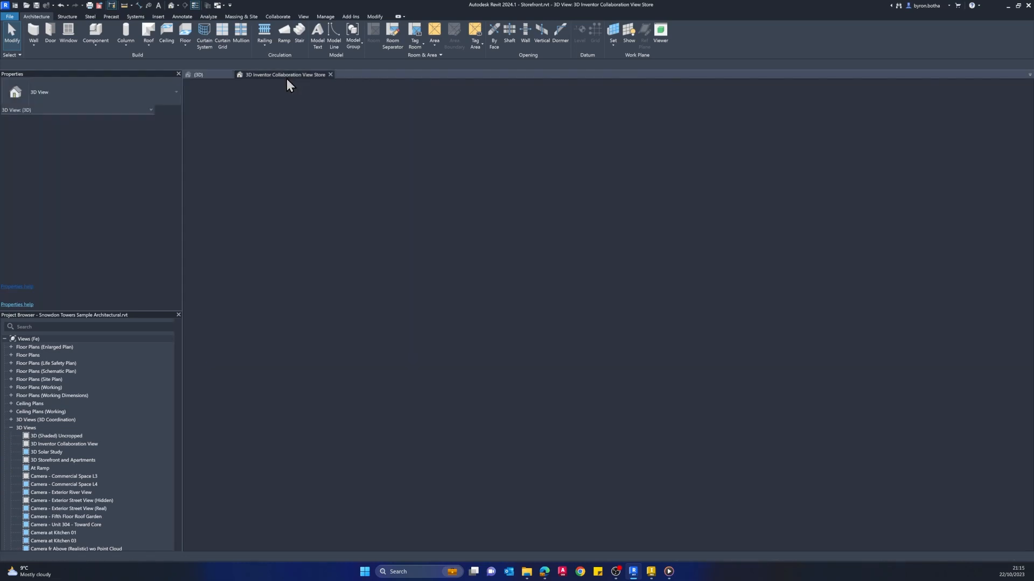
{"action": "middle_click_drag", "start_coordinate": [426, 495], "coordinate": [425, 452], "text": "shift"}
{"action": "scroll", "coordinate": [539, 323], "scroll_direction": "up", "scroll_amount": 3}
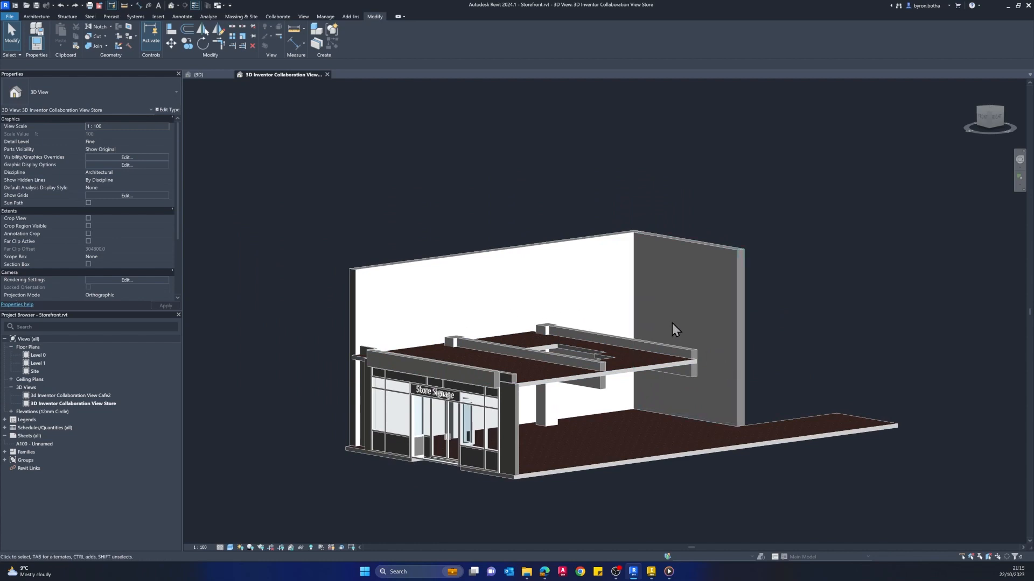
{"action": "middle_click_drag", "start_coordinate": [592, 489], "coordinate": [473, 496], "text": "shift"}
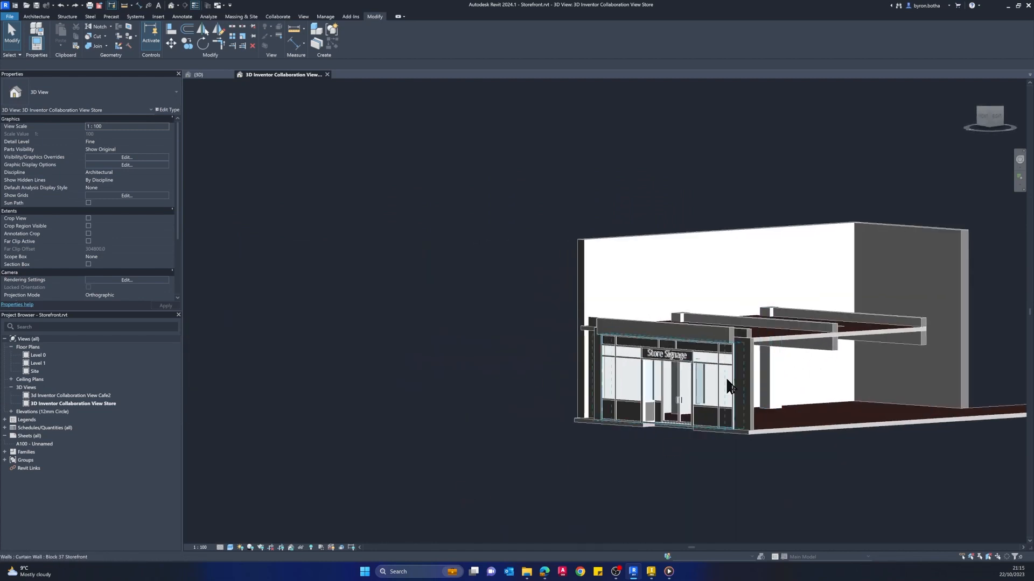
{"action": "middle_click_drag", "start_coordinate": [649, 409], "coordinate": [391, 350]}
{"action": "middle_click_drag", "start_coordinate": [584, 480], "coordinate": [531, 546], "text": "shift"}
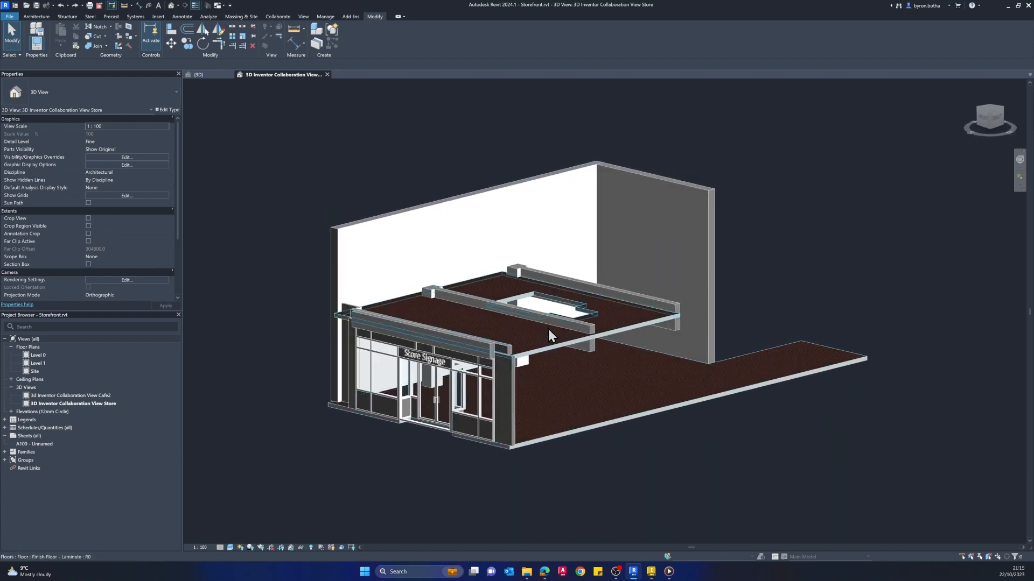
{"action": "scroll", "coordinate": [534, 356], "scroll_direction": "down", "scroll_amount": 2}
{"action": "middle_click_drag", "start_coordinate": [623, 363], "coordinate": [375, 368], "text": "shift"}
{"action": "middle_click_drag", "start_coordinate": [486, 382], "coordinate": [468, 512], "text": "shift"}
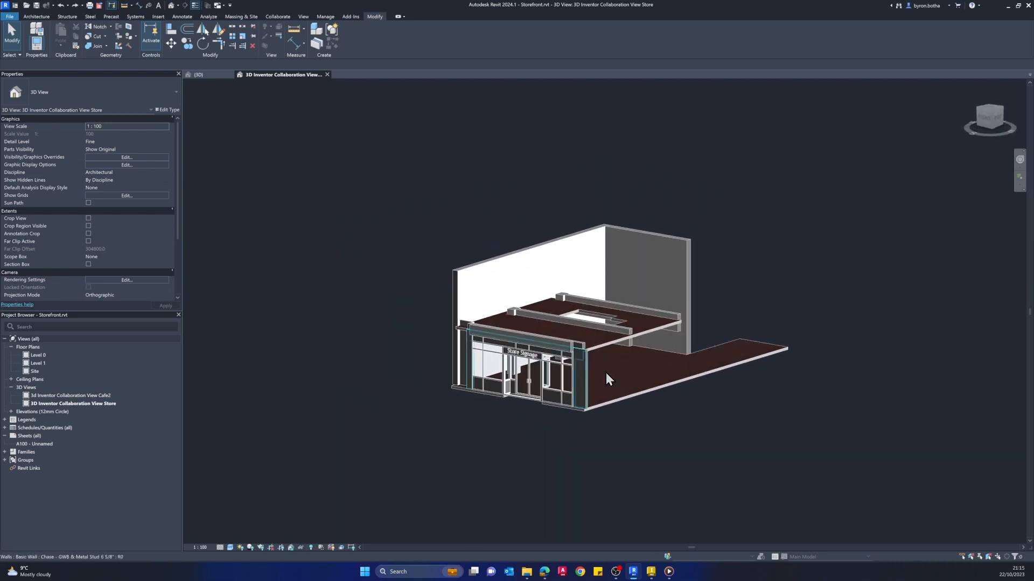
{"action": "left_click", "coordinate": [988, 108]}
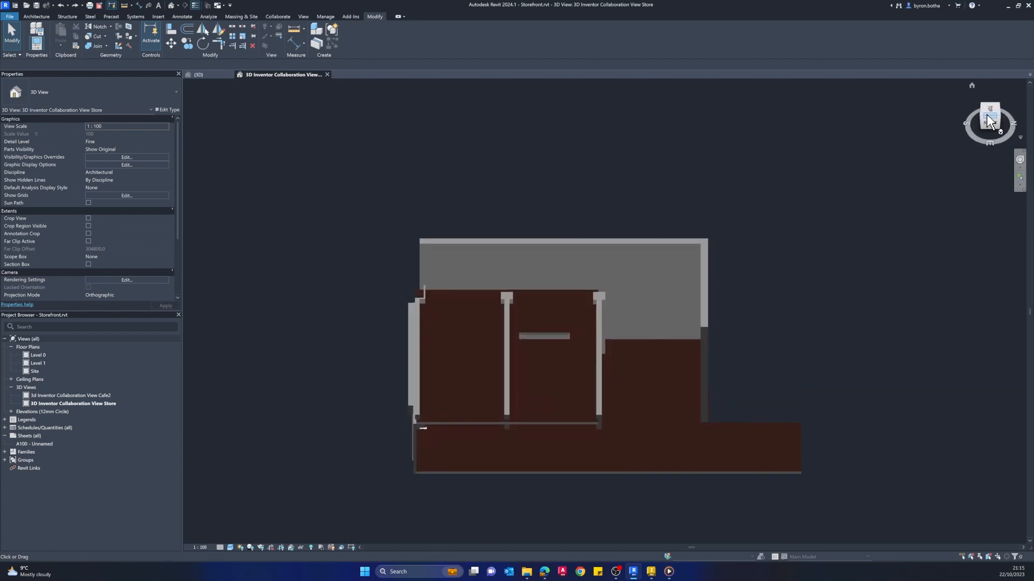
{"action": "left_click", "coordinate": [980, 128]}
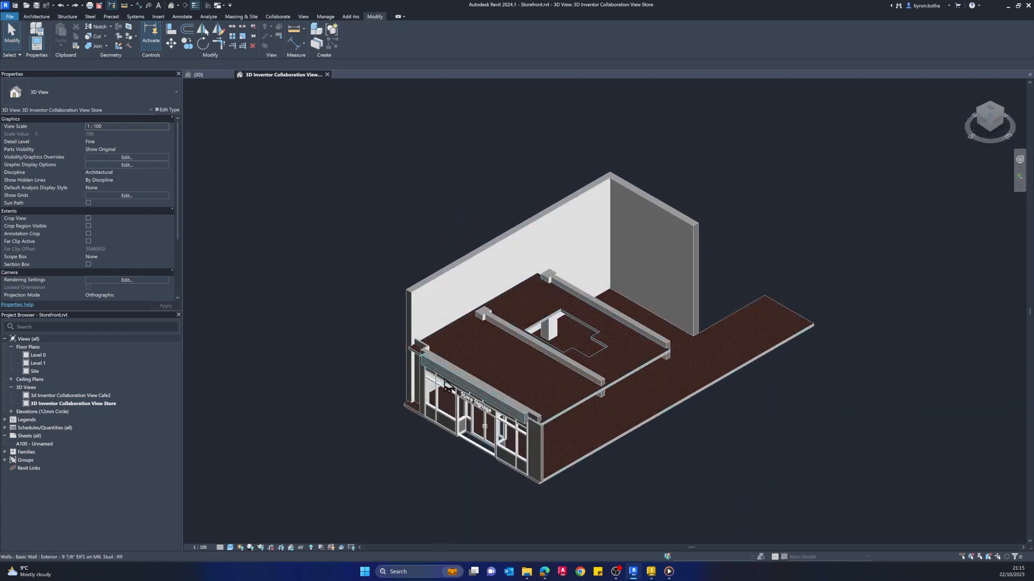
{"action": "middle_click_drag", "start_coordinate": [671, 436], "coordinate": [669, 425]}
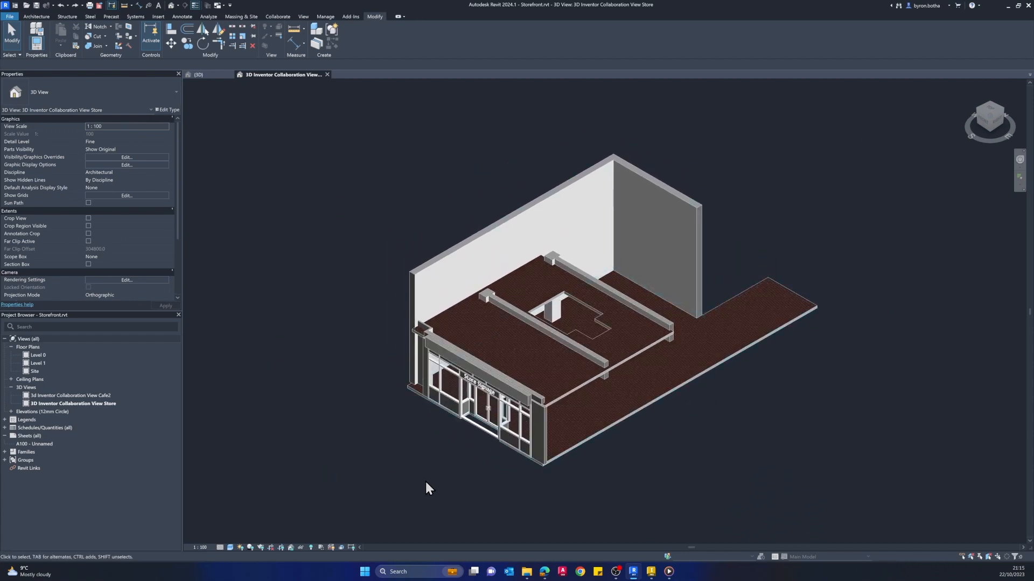
- Switch to Inventor and create a new assembly from the Standard.iam template
{"action": "left_click", "coordinate": [651, 573]}
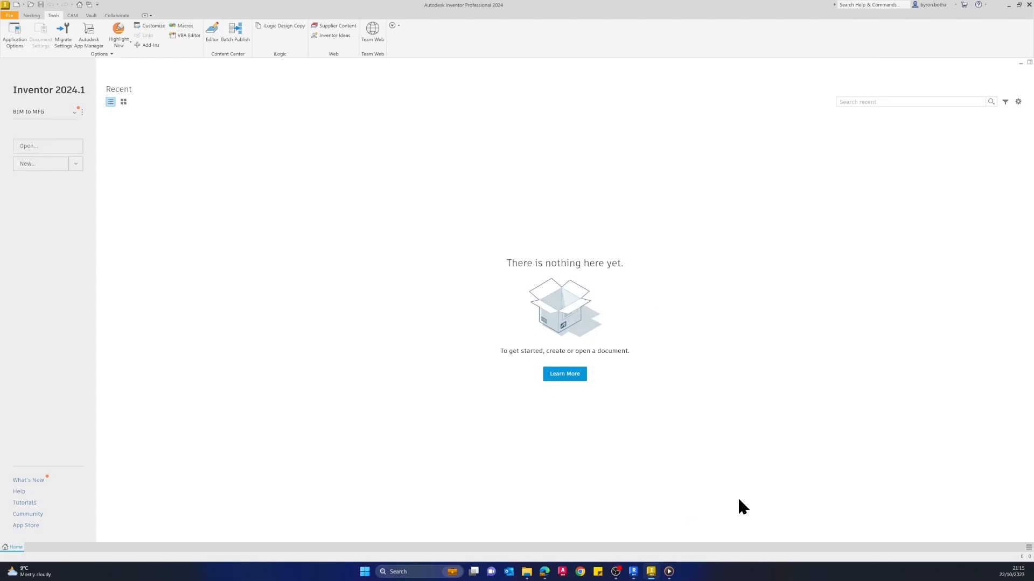
{"action": "left_click", "coordinate": [42, 171]}
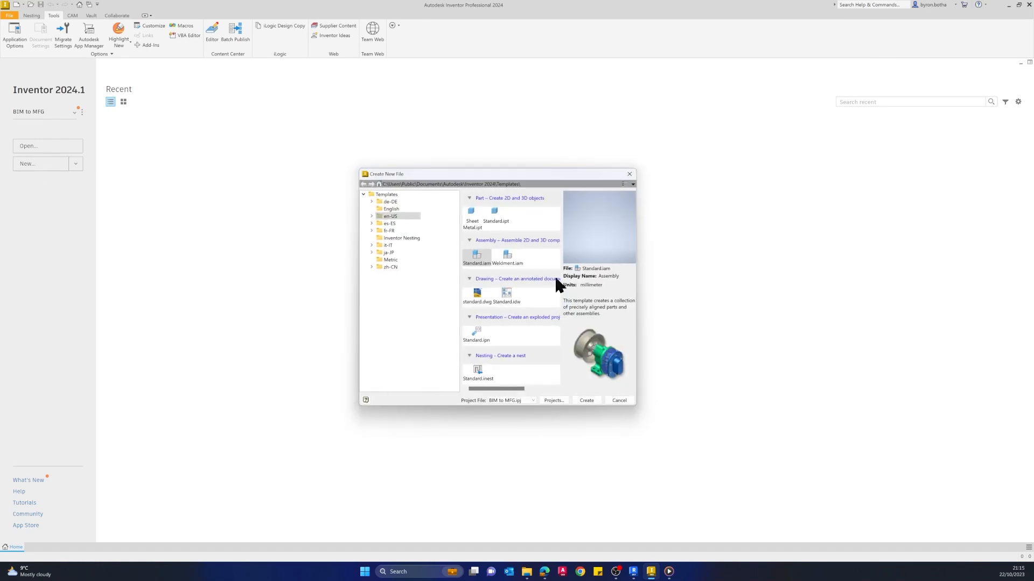
{"action": "left_click", "coordinate": [586, 400]}
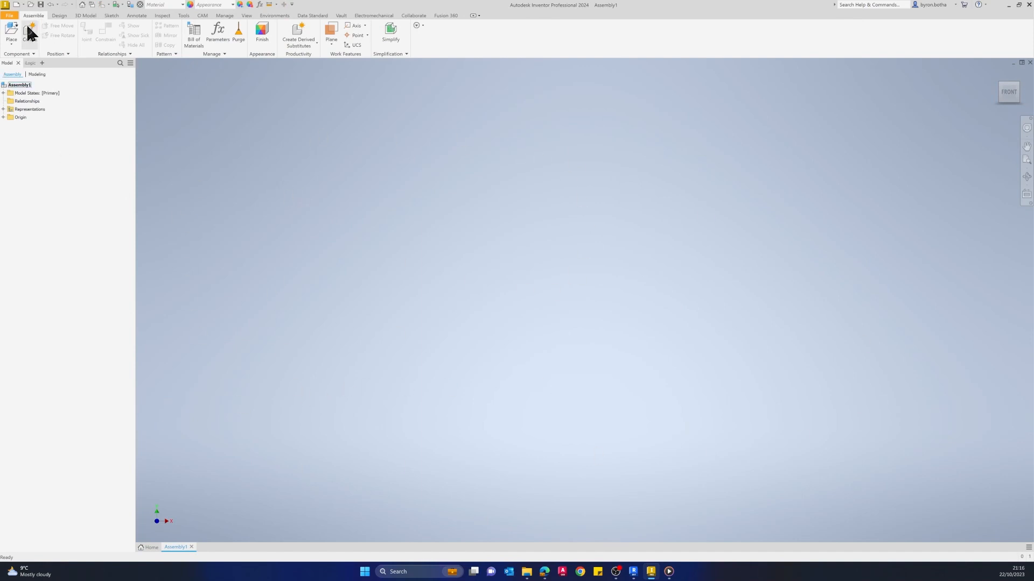
- Place Storefront.rvt from the RVT Project folder as an imported CAD file, bringing up its import options
{"action": "left_click", "coordinate": [12, 44]}
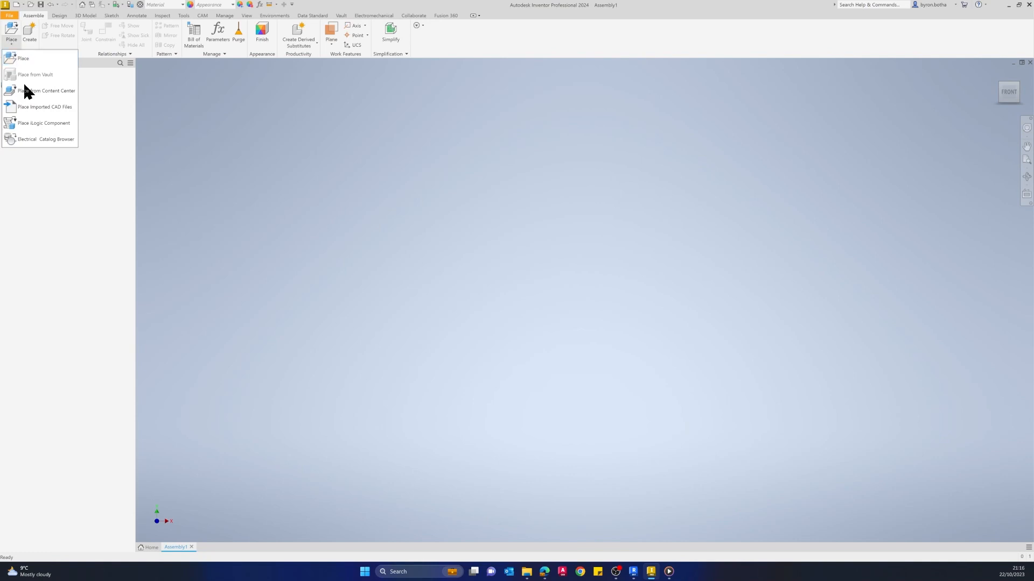
{"action": "left_click", "coordinate": [49, 106]}
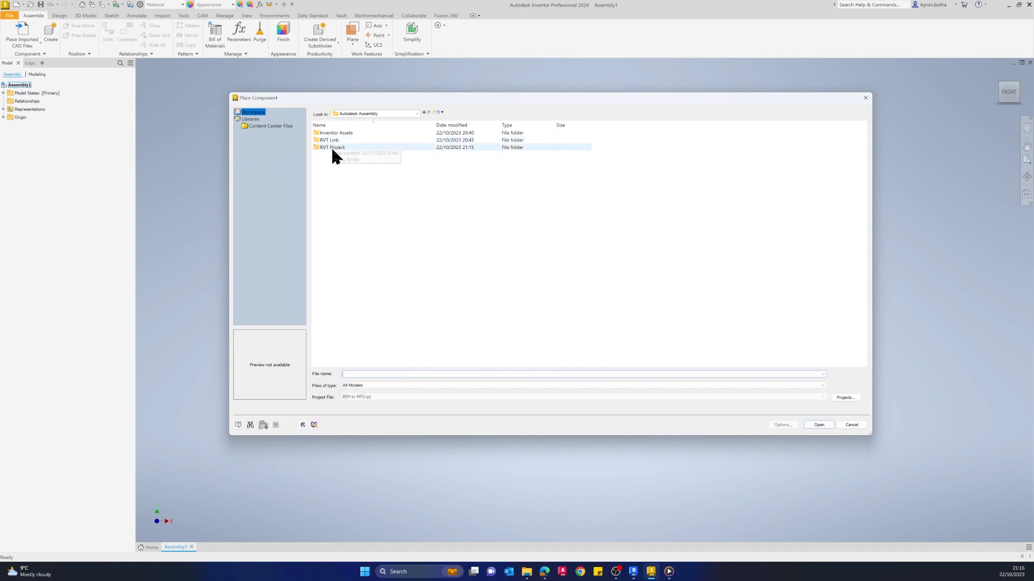
{"action": "double_click", "coordinate": [334, 147]}
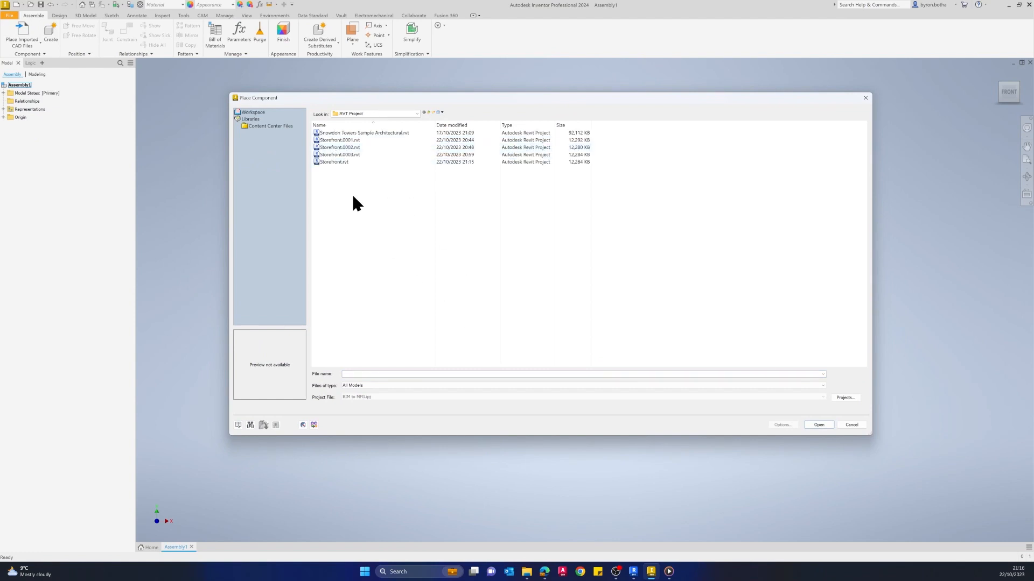
{"action": "left_click", "coordinate": [341, 162]}
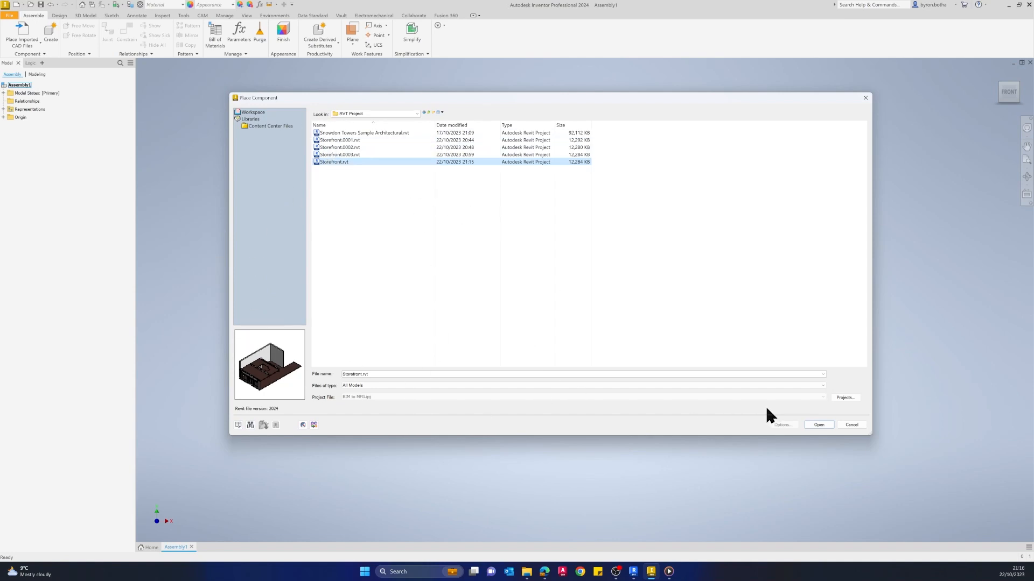
{"action": "left_click", "coordinate": [817, 426]}
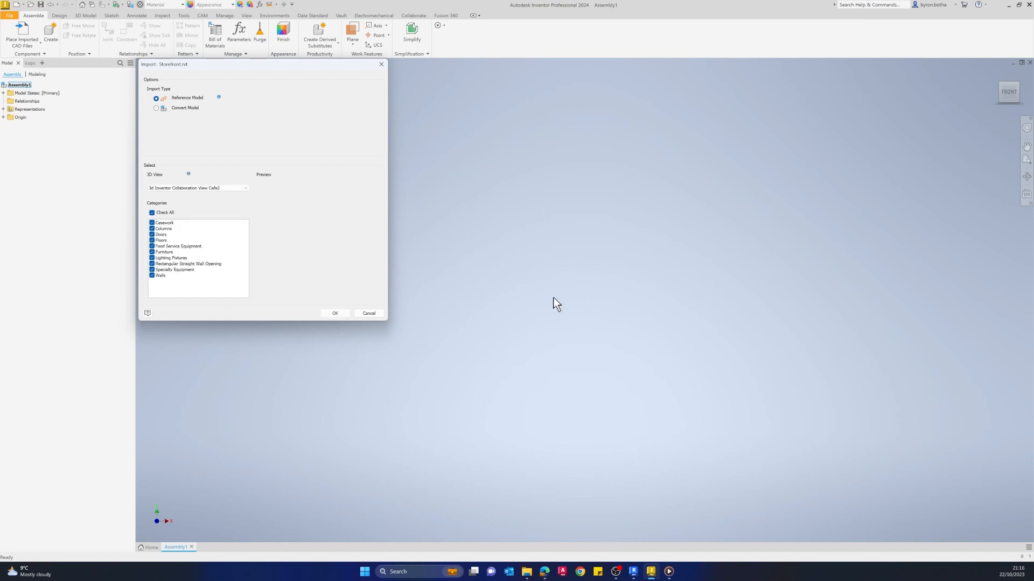
- Import the Storefront file as a reference model using 3D Inventor Collaboration View Store with all categories included
{"action": "left_click", "coordinate": [243, 189]}
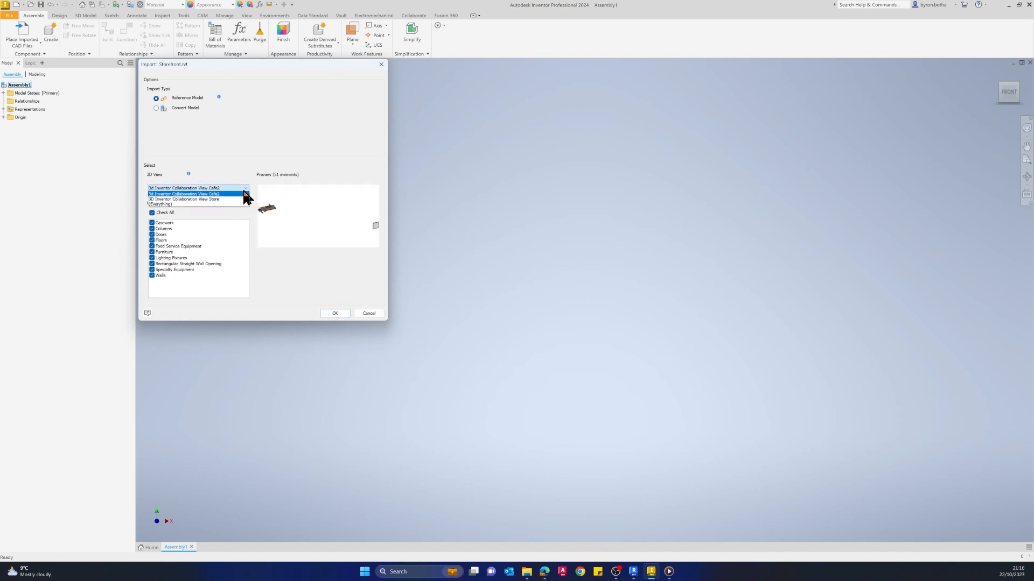
{"action": "left_click", "coordinate": [199, 196]}
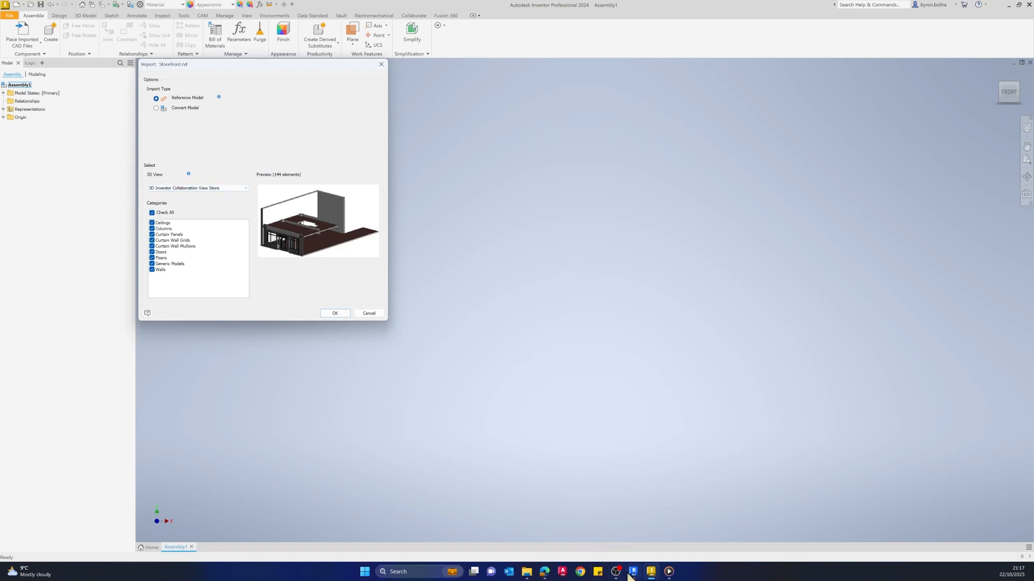
{"action": "mouse_move", "coordinate": [260, 64]}
{"action": "left_mouse_down"}
{"action": "mouse_move", "coordinate": [288, 96]}
{"action": "mouse_move", "coordinate": [272, 78]}
{"action": "left_mouse_up"}
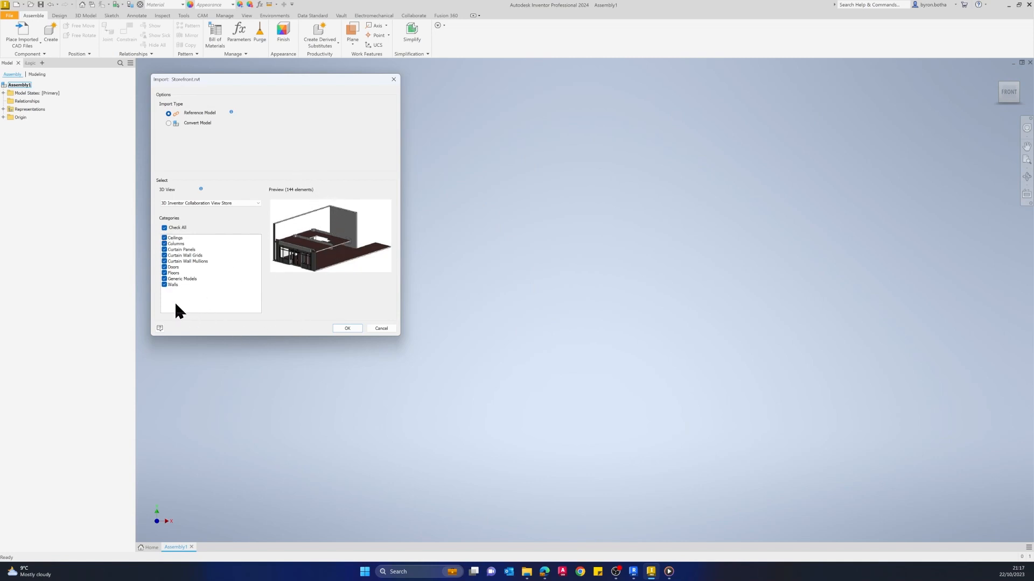
{"action": "left_click_drag", "start_coordinate": [264, 80], "coordinate": [258, 73]}
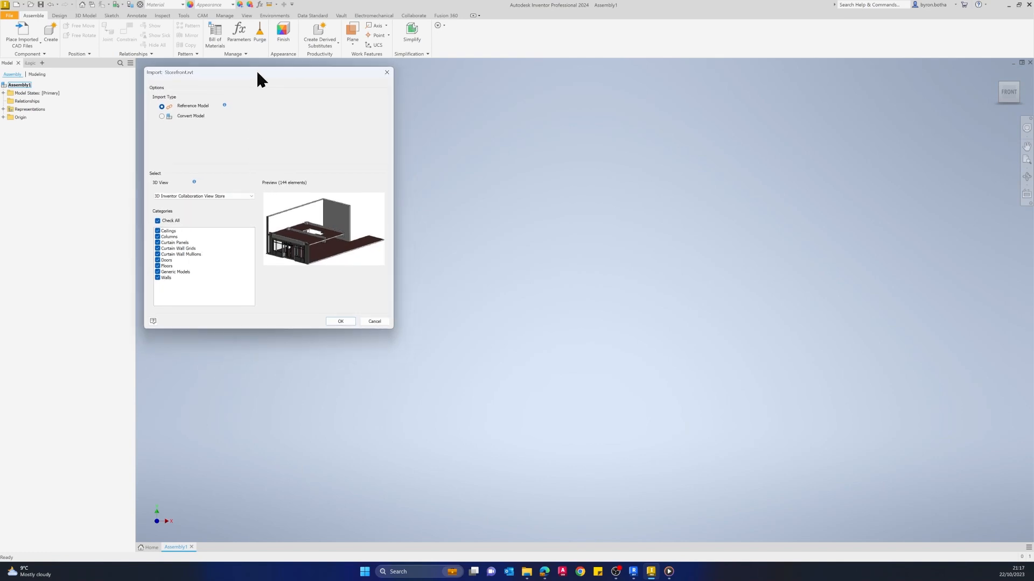
{"action": "left_click", "coordinate": [338, 322]}
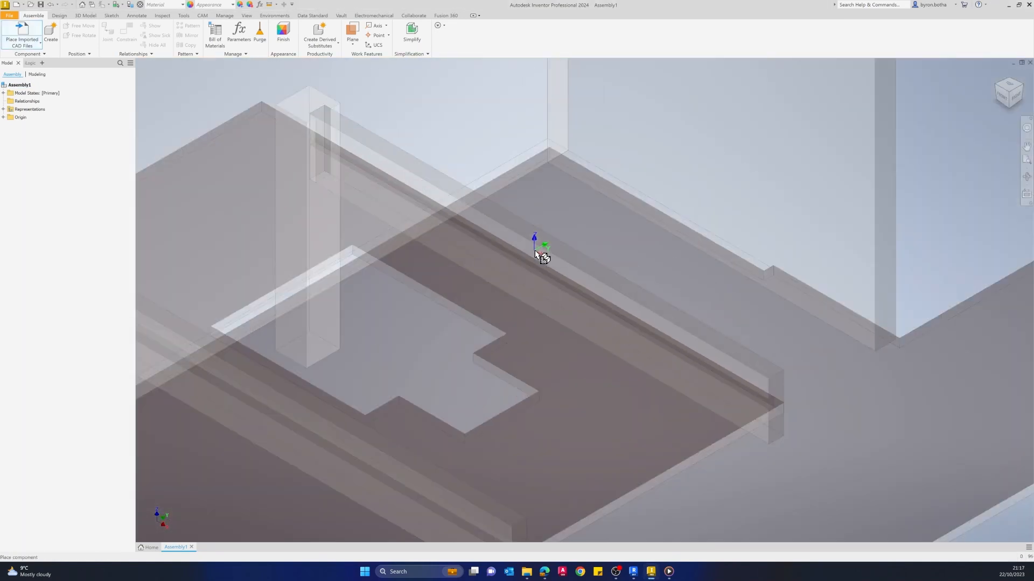
- Place one instance of the imported storefront grounded at the assembly origin and finish placing
{"action": "scroll", "coordinate": [539, 255], "scroll_direction": "down", "scroll_amount": 10}
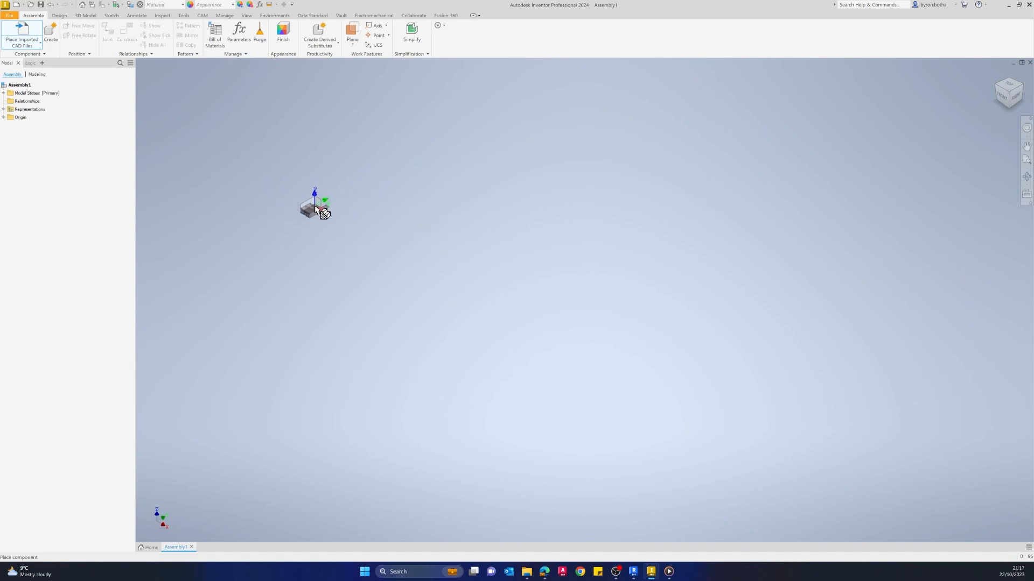
{"action": "right_click", "coordinate": [315, 208]}
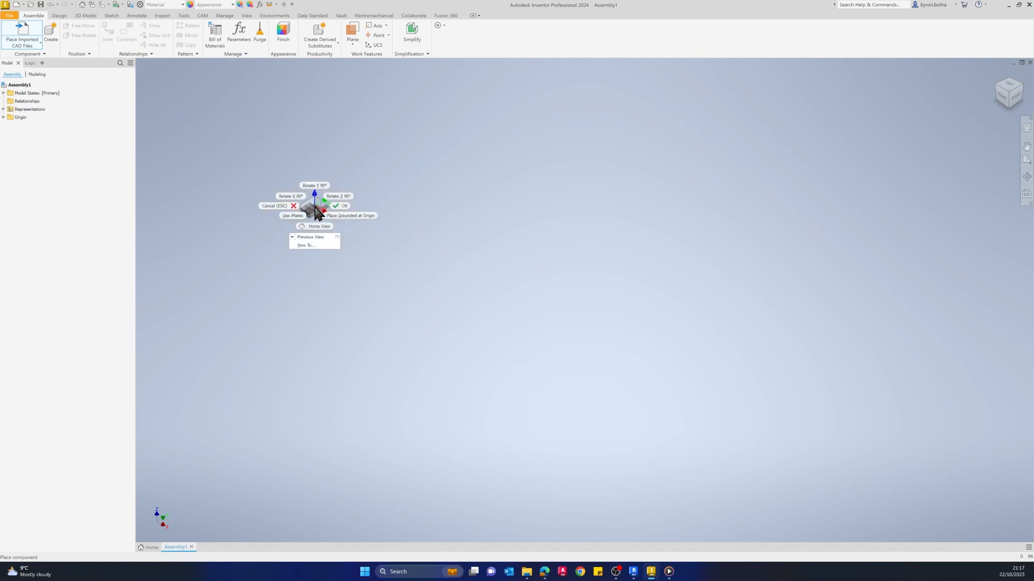
{"action": "left_click", "coordinate": [344, 216]}
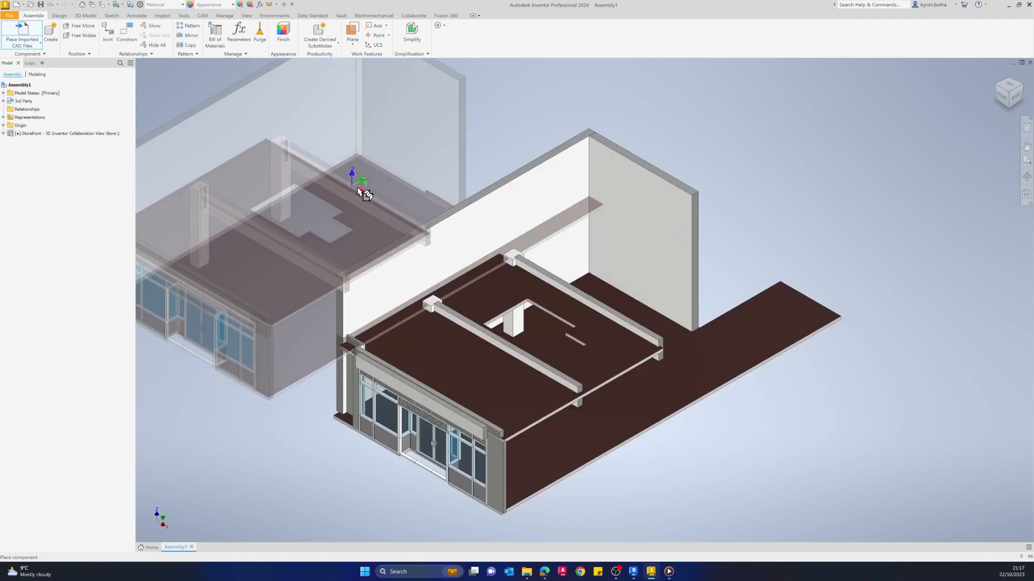
{"action": "key", "text": "Escape"}
- Examine the placed storefront reference model from several angles in the assembly
{"action": "middle_click_drag", "start_coordinate": [664, 535], "coordinate": [597, 492], "text": "shift"}
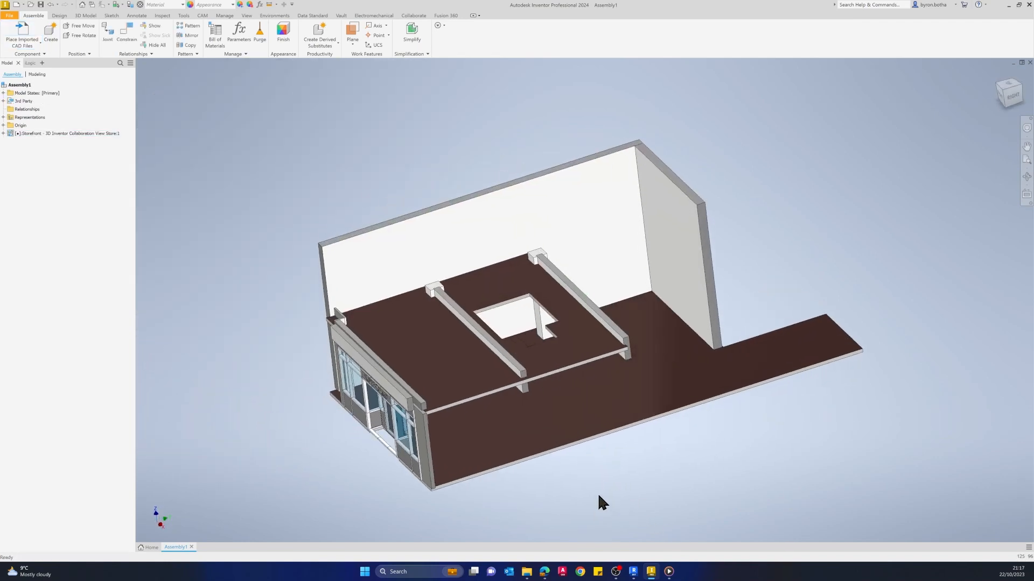
{"action": "middle_click_drag", "start_coordinate": [464, 441], "coordinate": [535, 446], "text": "shift"}
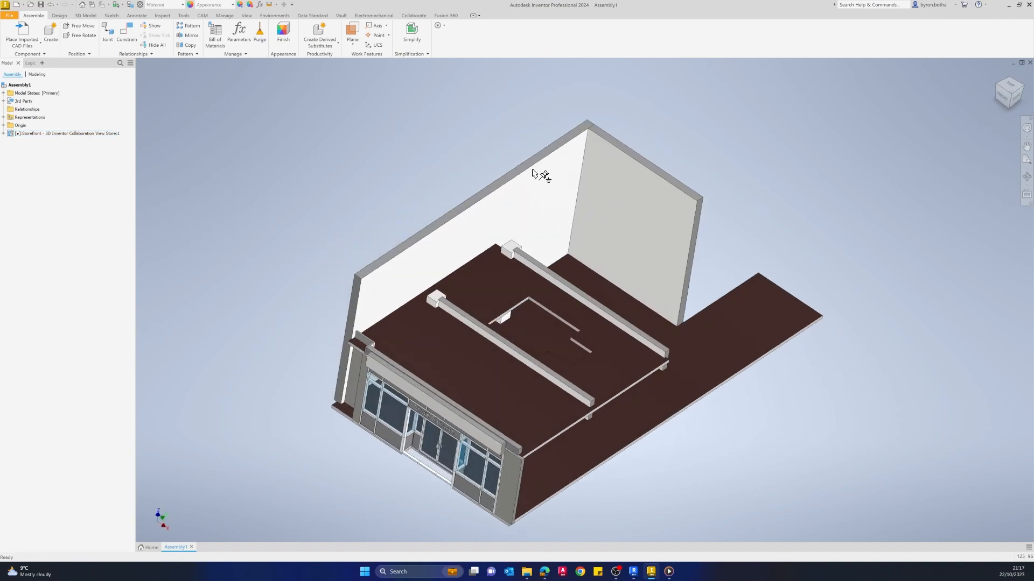
{"action": "scroll", "coordinate": [646, 326], "scroll_direction": "down", "scroll_amount": 3}
{"action": "middle_click_drag", "start_coordinate": [649, 418], "coordinate": [660, 418], "text": "shift"}
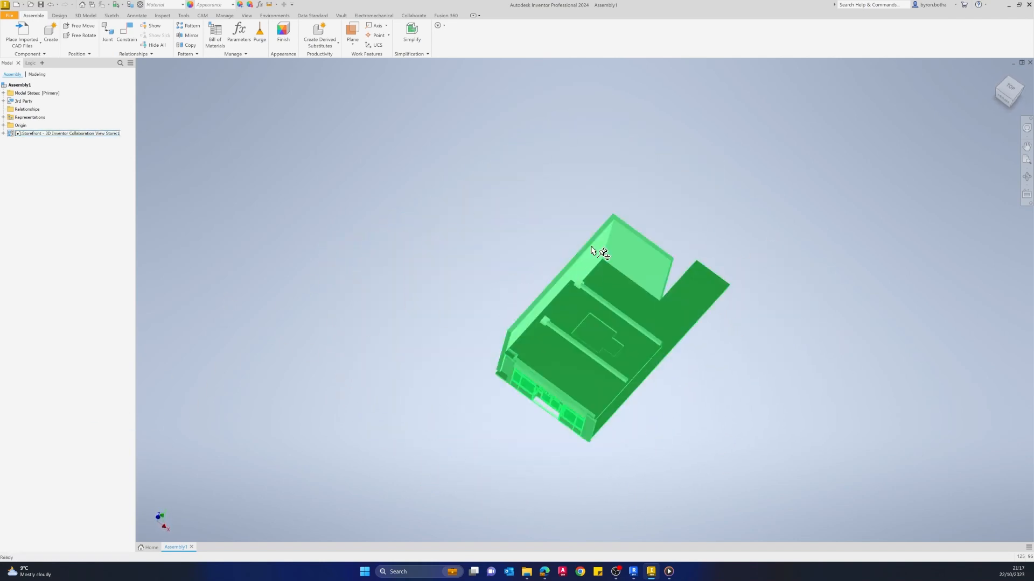
{"action": "middle_click_drag", "start_coordinate": [359, 334], "coordinate": [381, 316], "text": "shift"}
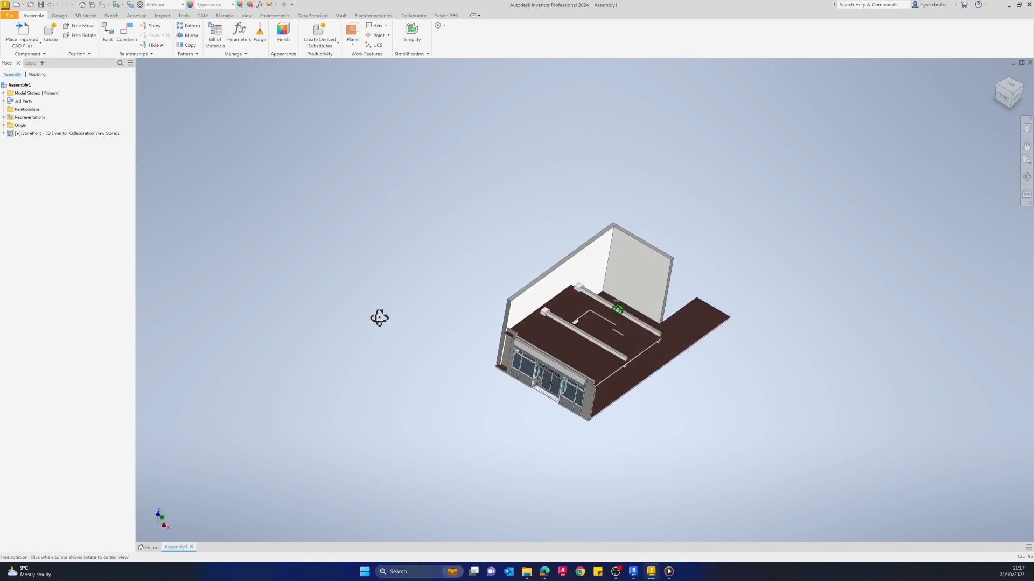
{"action": "middle_click_drag", "start_coordinate": [599, 471], "coordinate": [650, 474], "text": "shift"}
- Switch to Revit and examine the source shop model in the 3D Inventor Collaboration View Store for comparison
{"action": "left_click", "coordinate": [615, 571]}
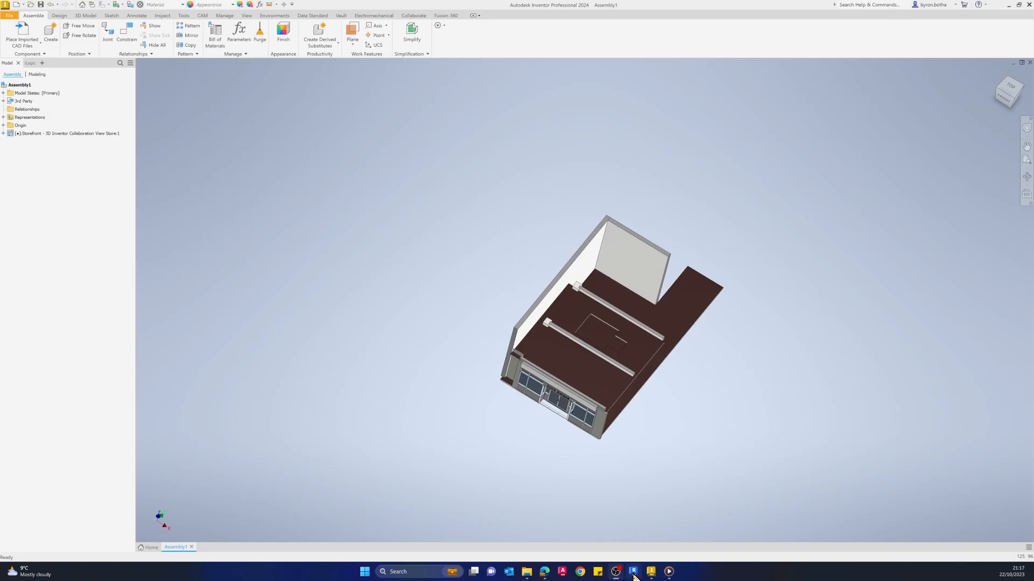
{"action": "left_click", "coordinate": [634, 572]}
{"action": "middle_click_drag", "start_coordinate": [733, 420], "coordinate": [730, 390], "text": "shift"}
{"action": "middle_click_drag", "start_coordinate": [581, 498], "coordinate": [533, 434], "text": "shift"}
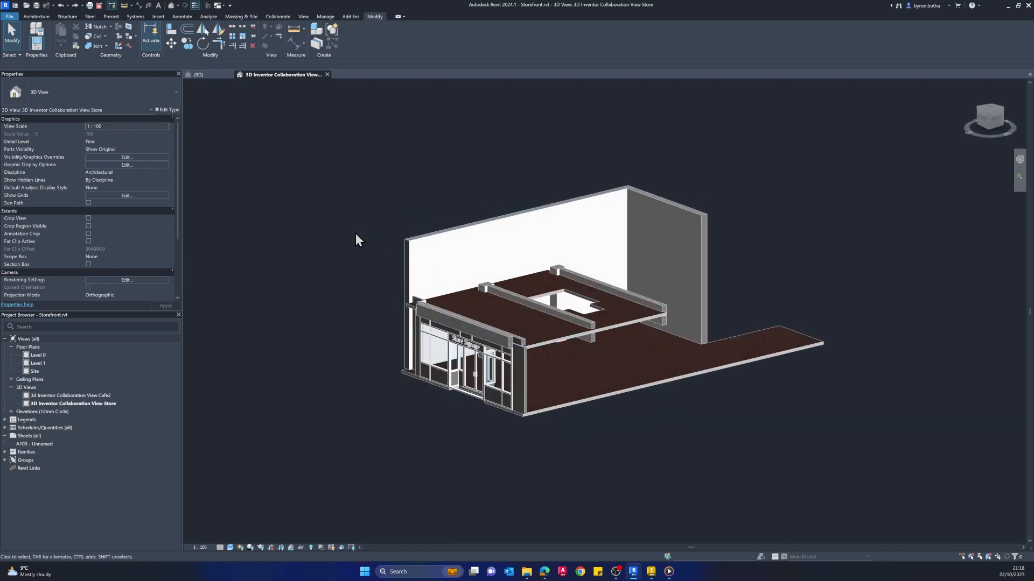
{"action": "middle_click_drag", "start_coordinate": [340, 301], "coordinate": [367, 337], "text": "shift"}
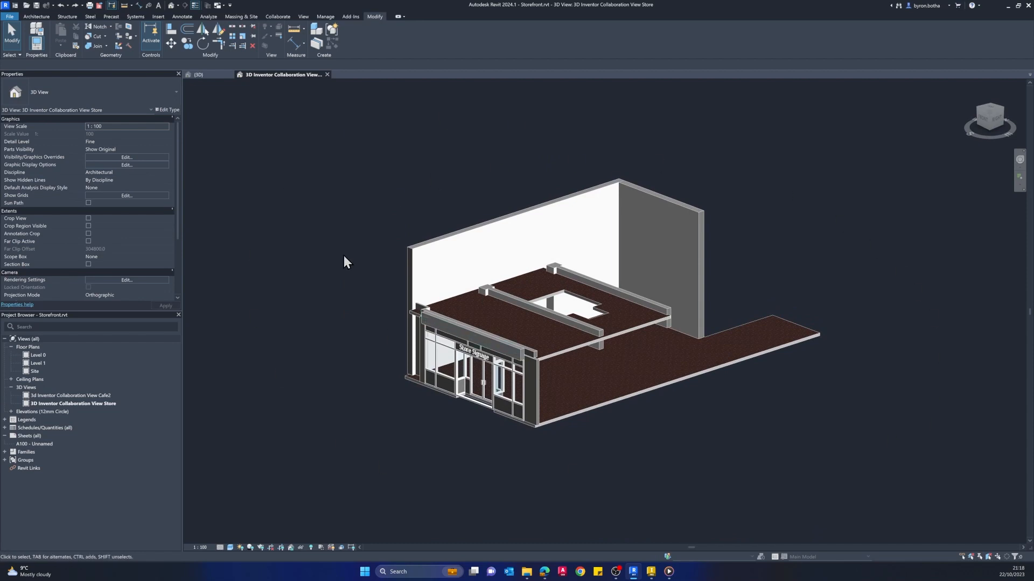
- Switch to Inventor and expand the Storefront component's Ceilings category through Compound Ceiling to the 5/8" GWB on Mtl. Stud element
{"action": "left_click", "coordinate": [650, 572]}
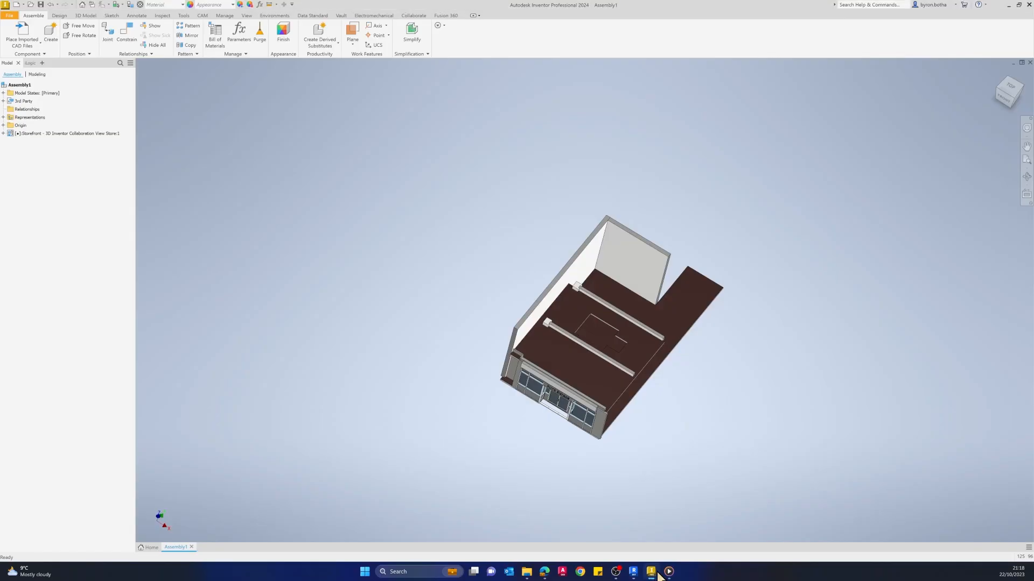
{"action": "middle_click_drag", "start_coordinate": [578, 484], "coordinate": [514, 410], "text": "shift"}
{"action": "left_click", "coordinate": [43, 133]}
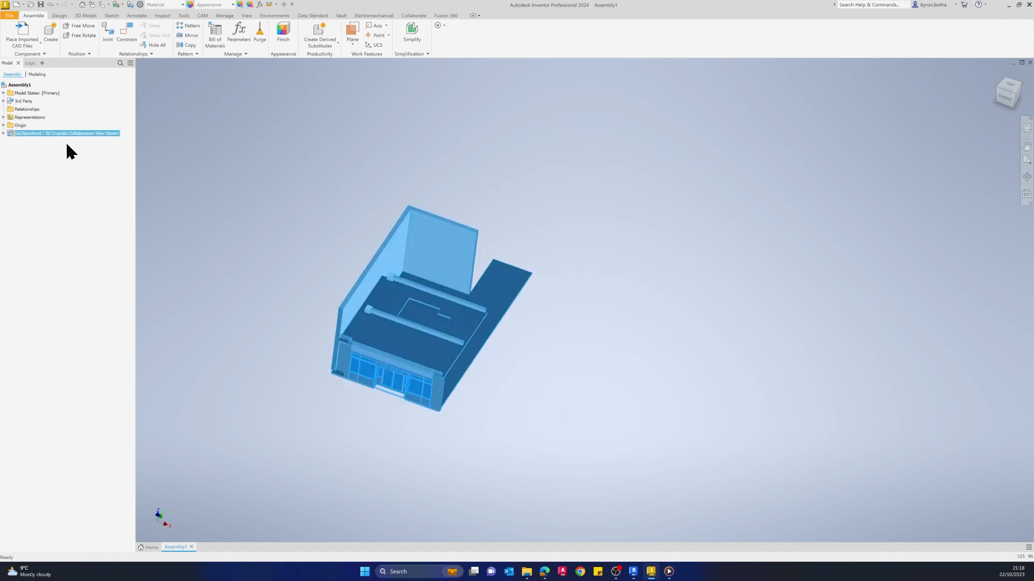
{"action": "middle_click_drag", "start_coordinate": [448, 425], "coordinate": [406, 450], "text": "shift"}
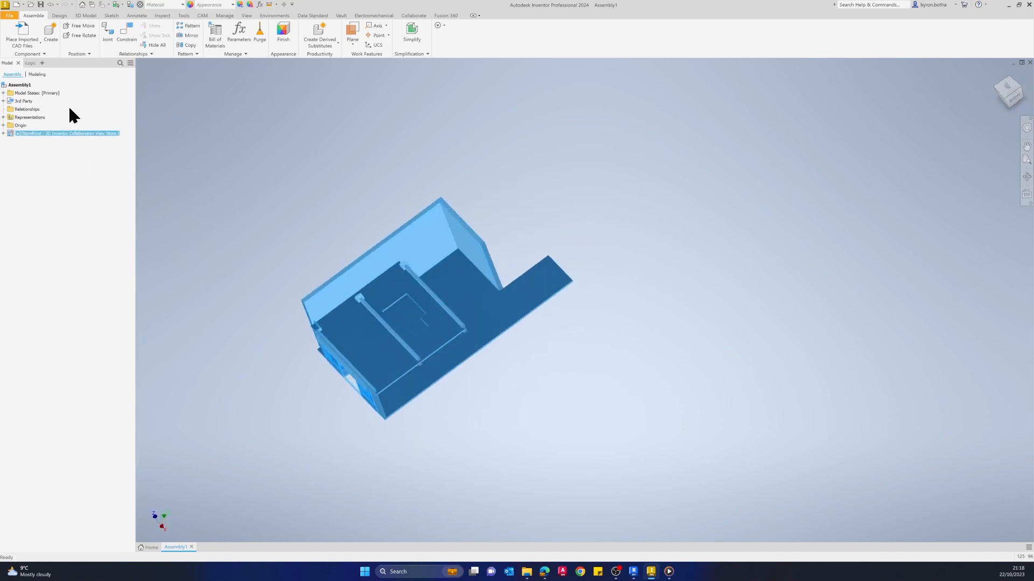
{"action": "left_click", "coordinate": [3, 133]}
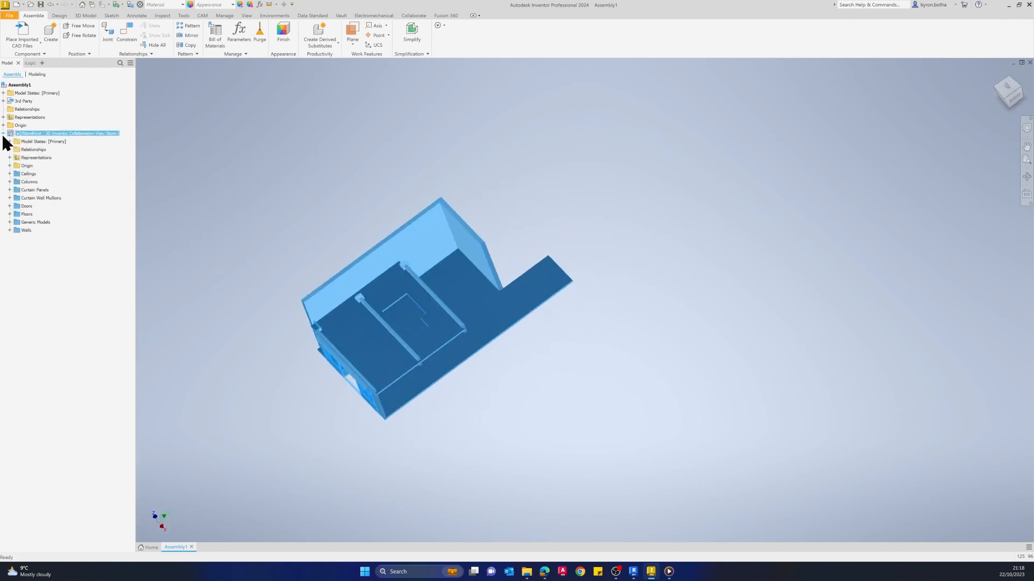
{"action": "left_click", "coordinate": [9, 173]}
{"action": "left_click", "coordinate": [37, 182]}
{"action": "left_click", "coordinate": [17, 182]}
{"action": "left_click", "coordinate": [38, 190]}
{"action": "left_click", "coordinate": [22, 190]}
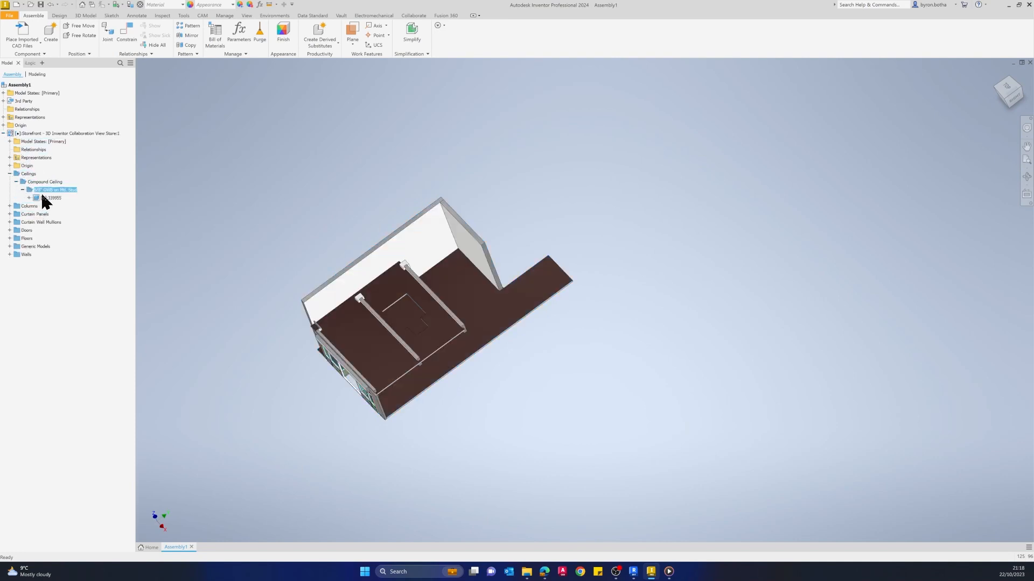
- Set the selection filter to part priority so individual elements of the storefront reference can be picked
{"action": "middle_click_drag", "start_coordinate": [179, 338], "coordinate": [244, 386], "text": "shift"}
{"action": "left_click", "coordinate": [454, 469]}
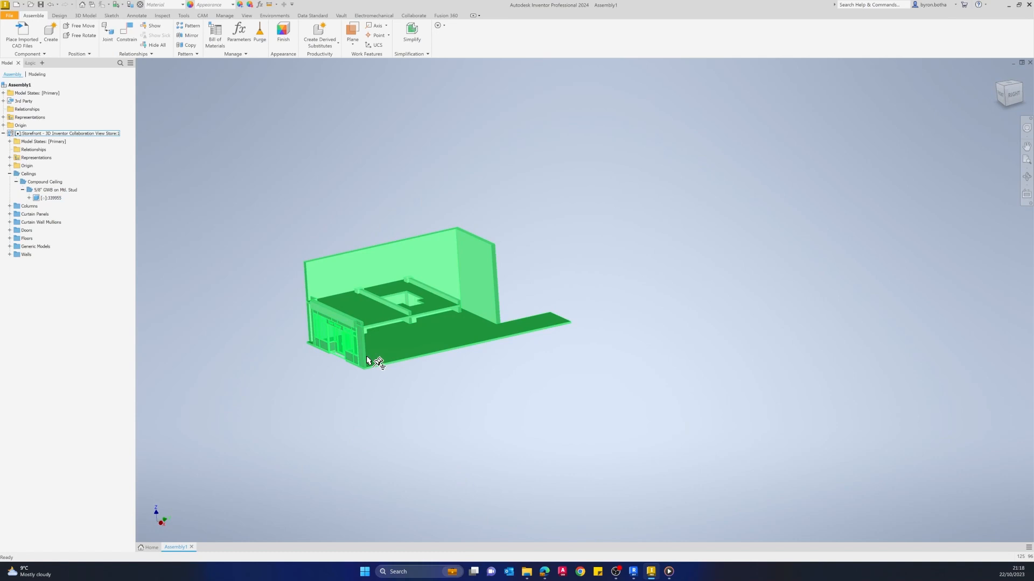
{"action": "scroll", "coordinate": [449, 394], "scroll_direction": "up", "scroll_amount": 6}
{"action": "middle_click_drag", "start_coordinate": [448, 394], "coordinate": [423, 437]}
{"action": "scroll", "coordinate": [413, 429], "scroll_direction": "down", "scroll_amount": 7}
{"action": "mouse_move", "coordinate": [350, 460]}
{"action": "middle_mouse_down", "text": "shift"}
{"action": "mouse_move", "coordinate": [343, 452]}
{"action": "mouse_move", "coordinate": [350, 466]}
{"action": "middle_mouse_up", "text": "shift"}
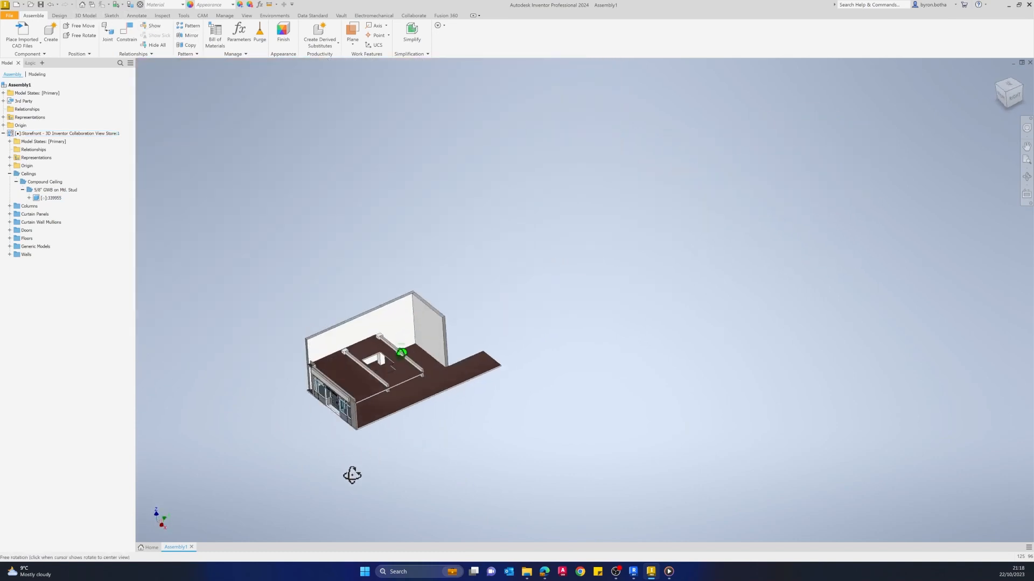
{"action": "left_click", "coordinate": [122, 5]}
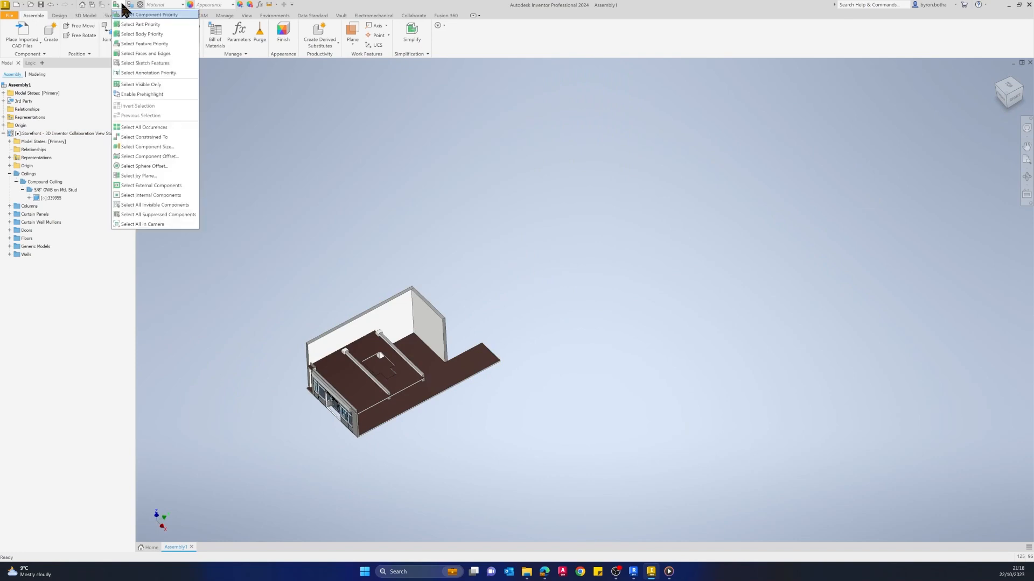
{"action": "left_click", "coordinate": [163, 24]}
- Hide the ceiling part of the storefront and remove the associativity to its design view representation
{"action": "scroll", "coordinate": [356, 390], "scroll_direction": "up", "scroll_amount": 5}
{"action": "scroll", "coordinate": [365, 270], "scroll_direction": "down", "scroll_amount": 3}
{"action": "left_click", "coordinate": [411, 331]}
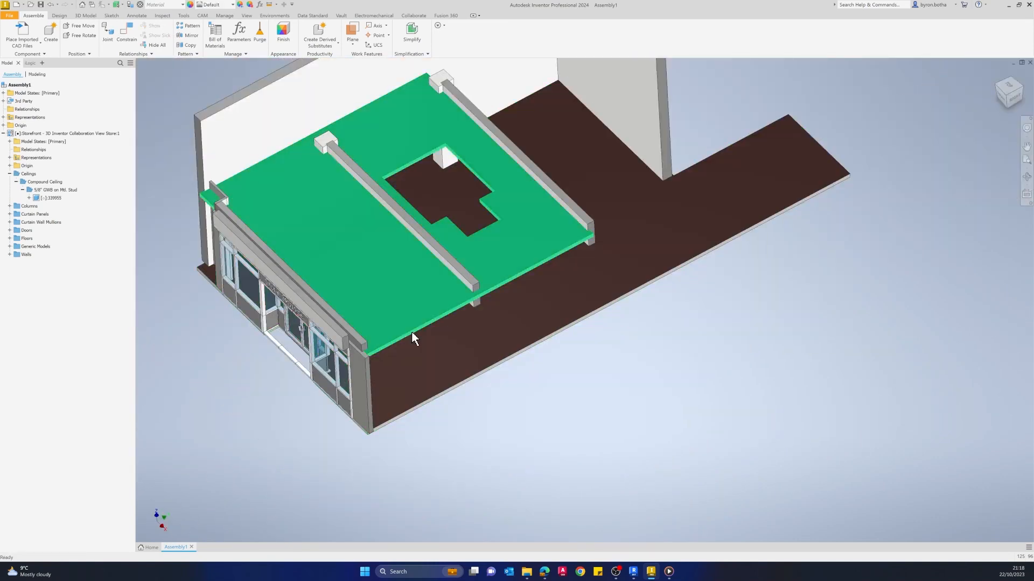
{"action": "right_click", "coordinate": [393, 297]}
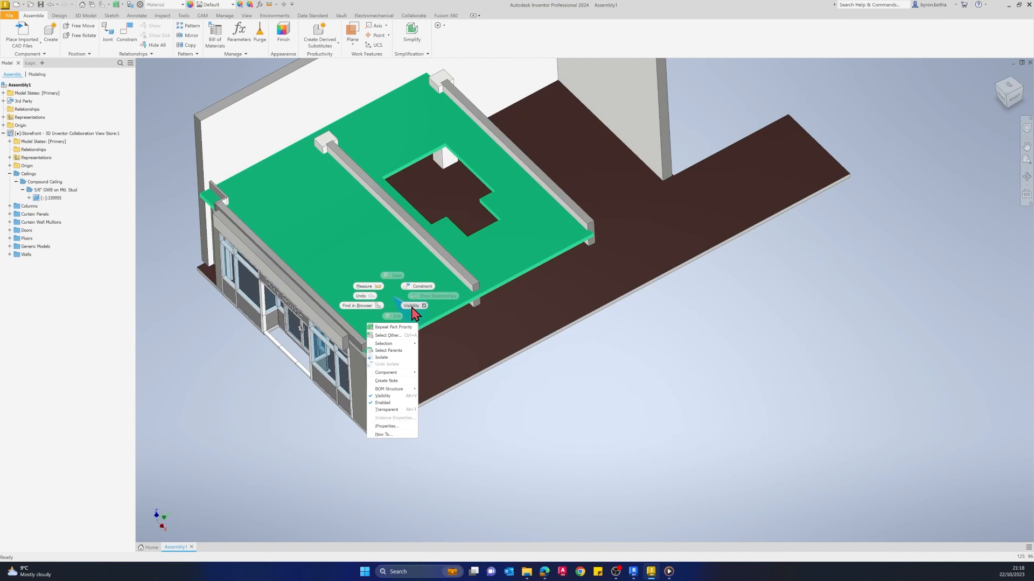
{"action": "left_click", "coordinate": [412, 306]}
{"action": "left_click", "coordinate": [245, 134]}
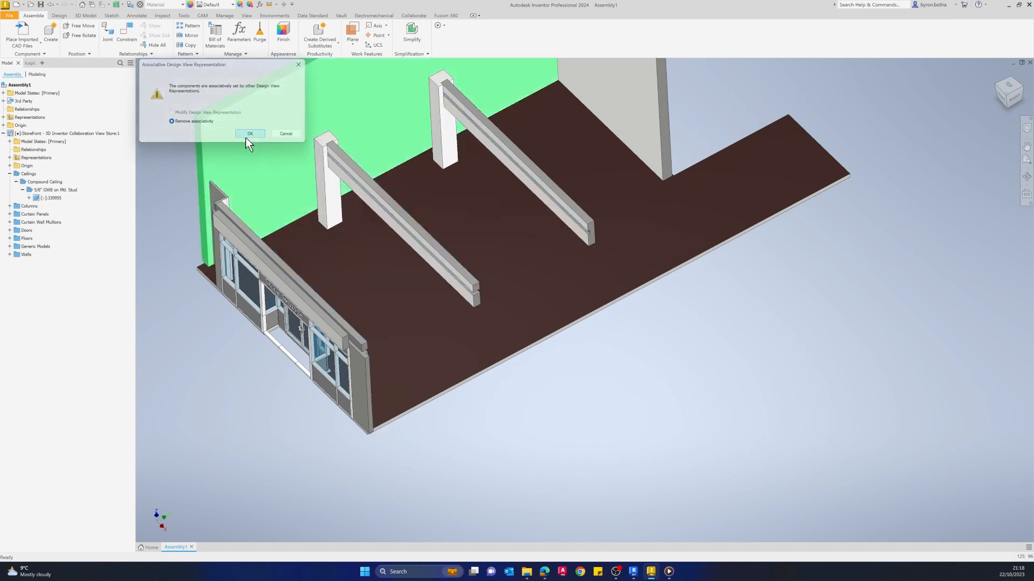
- Examine the shop interior without its ceiling, viewing the walls, columns, beams and glazed front from the side and above
{"action": "middle_click_drag", "start_coordinate": [247, 461], "coordinate": [263, 431], "text": "shift"}
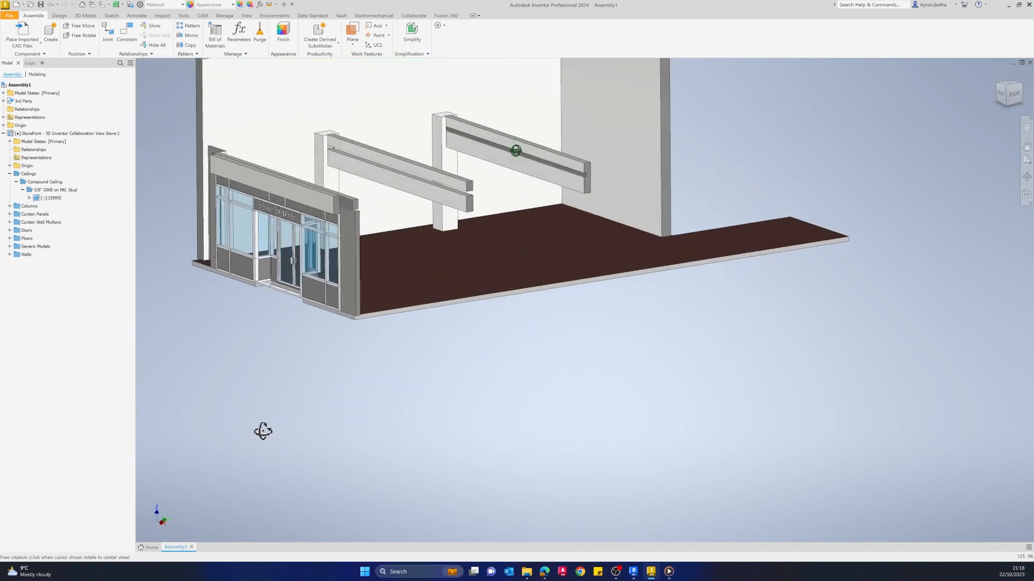
{"action": "middle_click_drag", "start_coordinate": [272, 243], "coordinate": [458, 435], "text": "shift"}
{"action": "middle_click_drag", "start_coordinate": [473, 281], "coordinate": [582, 367]}
{"action": "scroll", "coordinate": [582, 366], "scroll_direction": "down", "scroll_amount": 1}
{"action": "middle_click_drag", "start_coordinate": [684, 482], "coordinate": [635, 491], "text": "shift"}
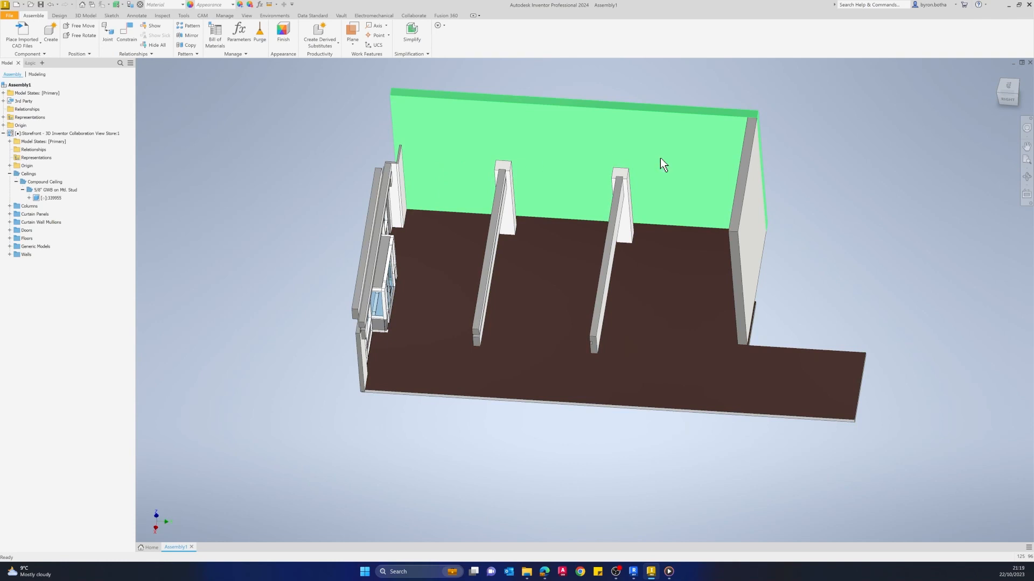
{"action": "middle_click_drag", "start_coordinate": [453, 400], "coordinate": [726, 266], "text": "shift"}
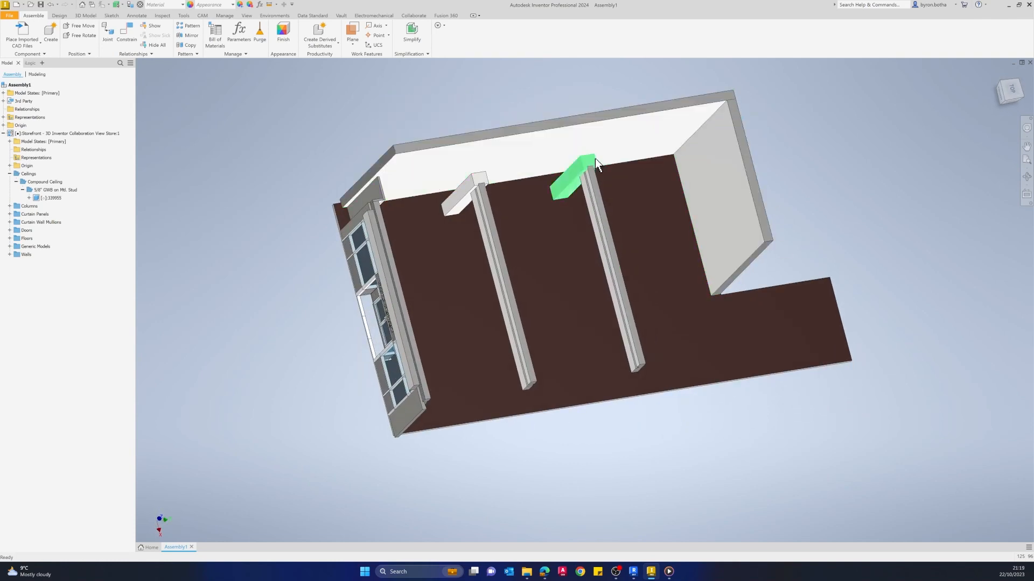
{"action": "scroll", "coordinate": [556, 463], "scroll_direction": "down", "scroll_amount": 3}
{"action": "middle_click_drag", "start_coordinate": [556, 464], "coordinate": [510, 392], "text": "shift"}
{"action": "middle_click_drag", "start_coordinate": [249, 286], "coordinate": [341, 231], "text": "shift"}
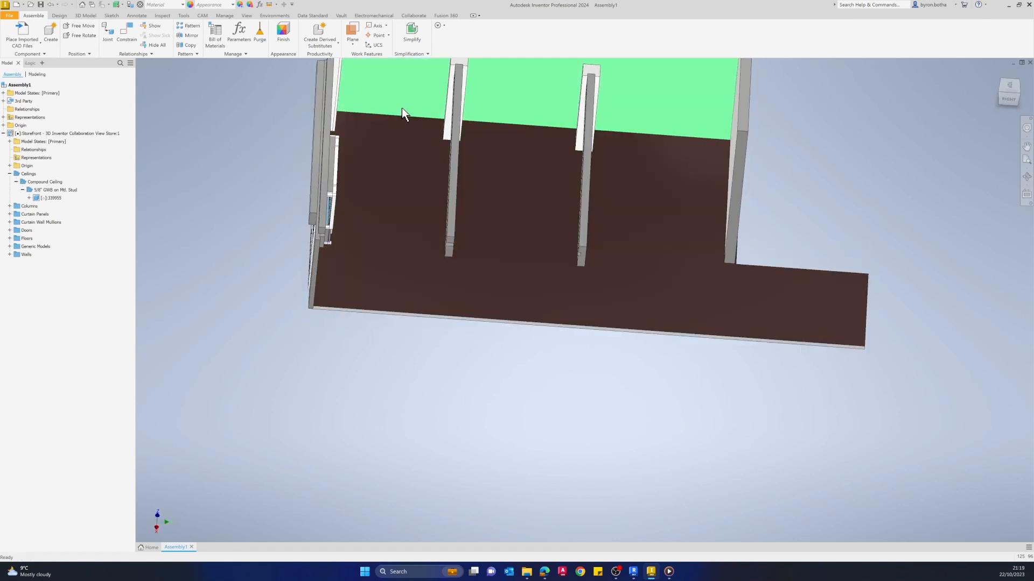
{"action": "middle_click_drag", "start_coordinate": [382, 157], "coordinate": [404, 276], "text": "shift"}
{"action": "scroll", "coordinate": [383, 283], "scroll_direction": "up", "scroll_amount": 4}
{"action": "middle_click_drag", "start_coordinate": [293, 247], "coordinate": [523, 259], "text": "shift"}
{"action": "scroll", "coordinate": [618, 357], "scroll_direction": "up", "scroll_amount": 3}
{"action": "middle_click_drag", "start_coordinate": [583, 409], "coordinate": [547, 344]}
{"action": "scroll", "coordinate": [599, 291], "scroll_direction": "down", "scroll_amount": 8}
{"action": "middle_click_drag", "start_coordinate": [577, 301], "coordinate": [608, 543], "text": "shift"}
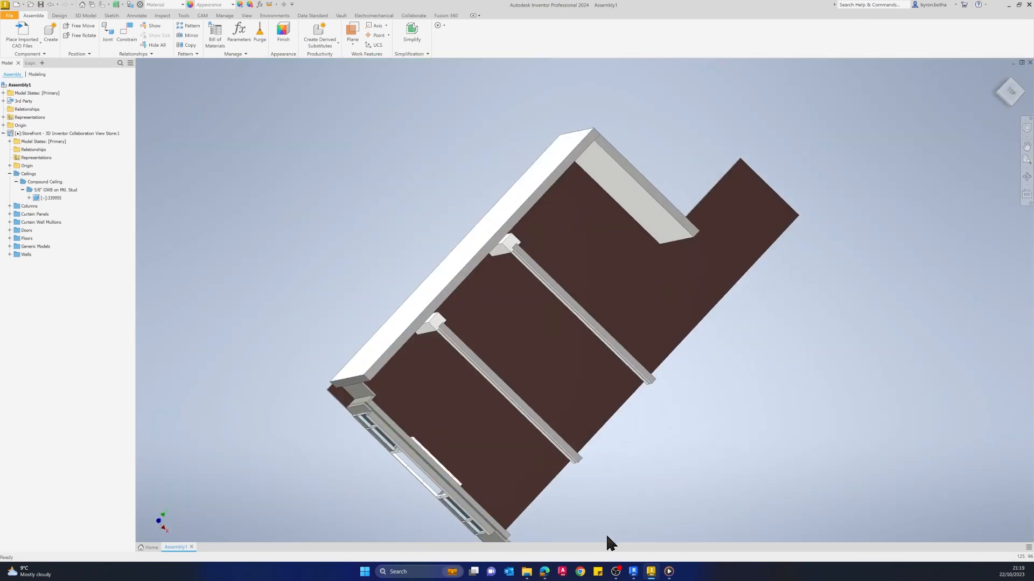
- Switch to Revit and examine the long exterior side wall beside the columns from above and at an angle
{"action": "left_click", "coordinate": [632, 573]}
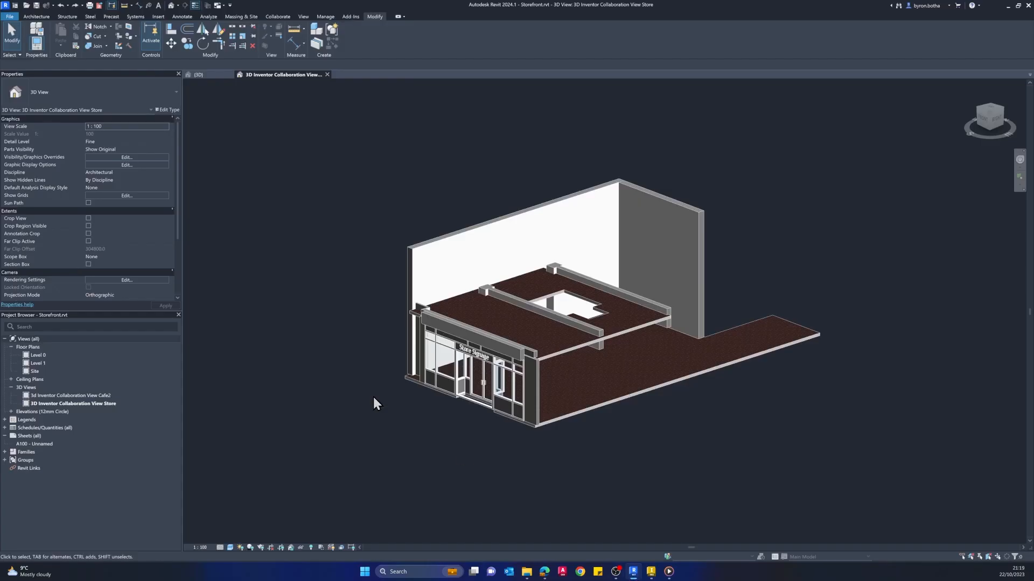
{"action": "middle_click_drag", "start_coordinate": [377, 402], "coordinate": [632, 369], "text": "shift"}
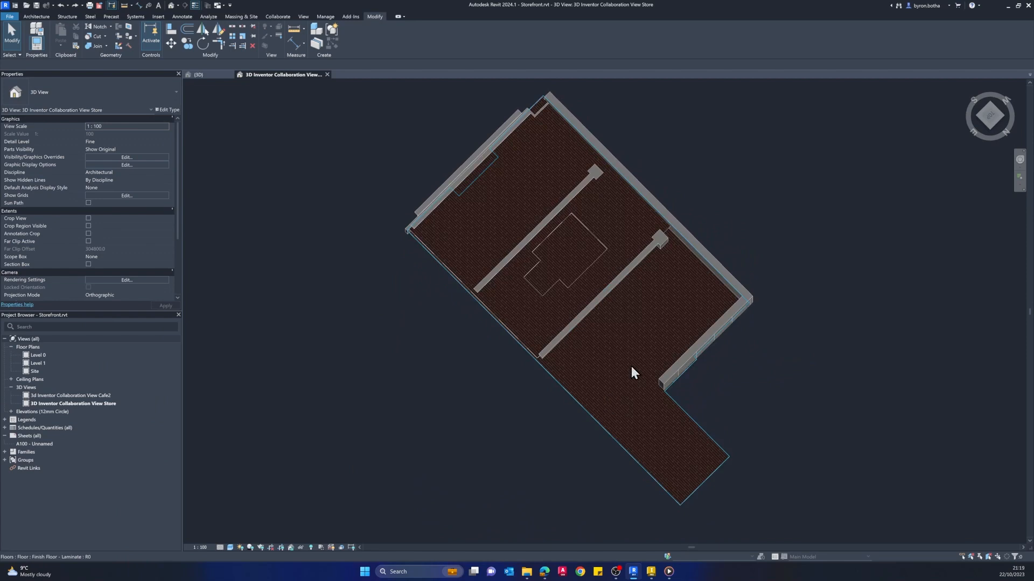
{"action": "scroll", "coordinate": [676, 274], "scroll_direction": "up", "scroll_amount": 4}
{"action": "left_click", "coordinate": [689, 240]}
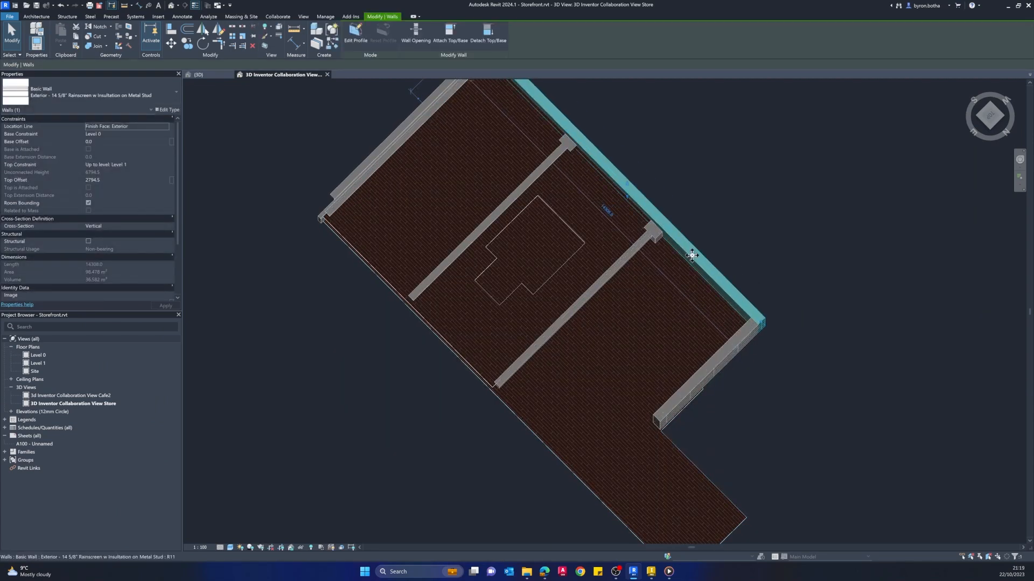
{"action": "scroll", "coordinate": [668, 248], "scroll_direction": "up", "scroll_amount": 3}
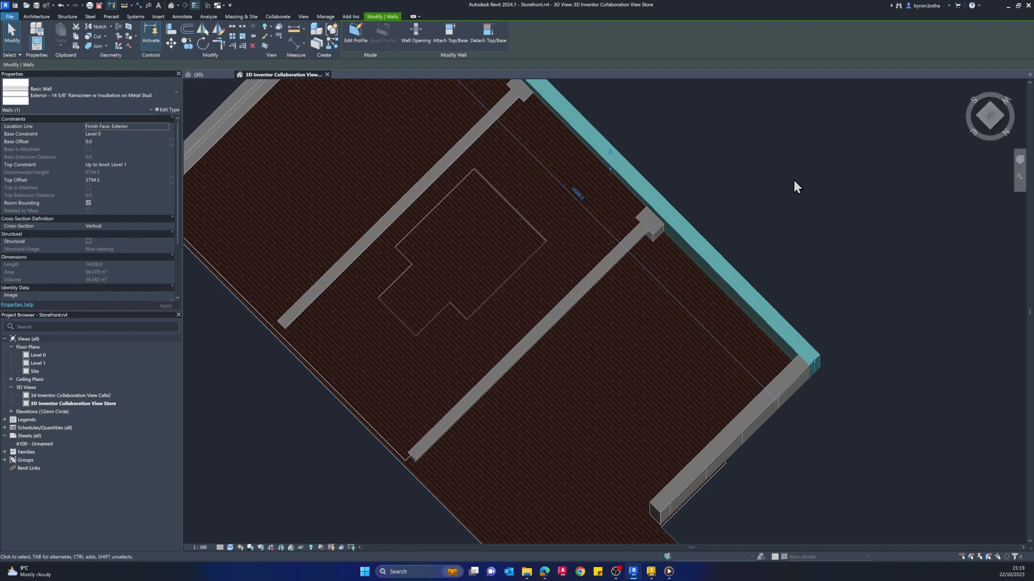
{"action": "left_click", "coordinate": [774, 169]}
{"action": "scroll", "coordinate": [664, 314], "scroll_direction": "down", "scroll_amount": 3}
{"action": "middle_click_drag", "start_coordinate": [665, 314], "coordinate": [668, 285], "text": "shift"}
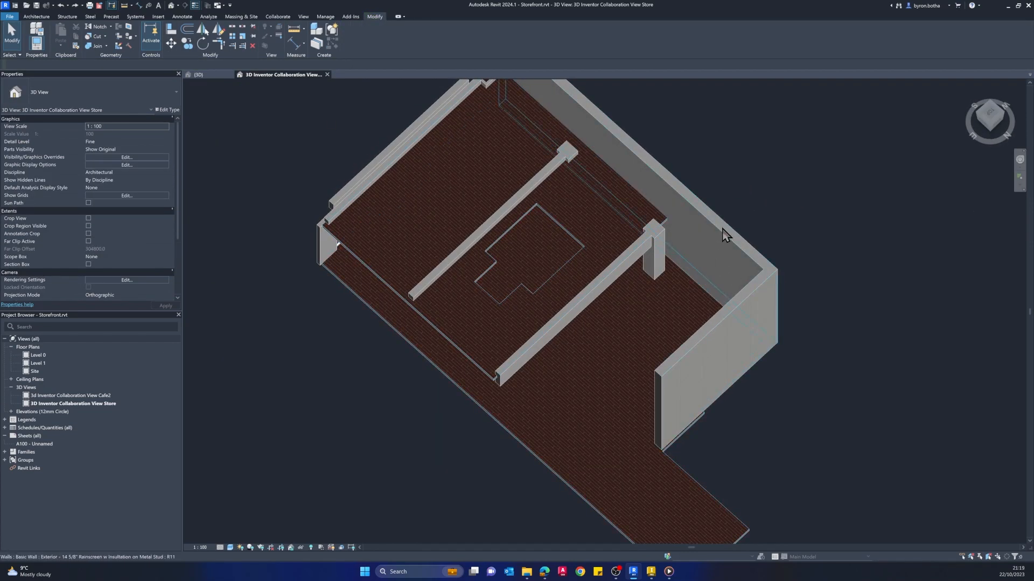
- Align the long exterior side wall to the outer face of the rear column
{"action": "left_click", "coordinate": [709, 249]}
{"action": "left_click", "coordinate": [172, 33]}
{"action": "middle_click_drag", "start_coordinate": [693, 295], "coordinate": [540, 278], "text": "shift"}
{"action": "scroll", "coordinate": [669, 324], "scroll_direction": "up", "scroll_amount": 3}
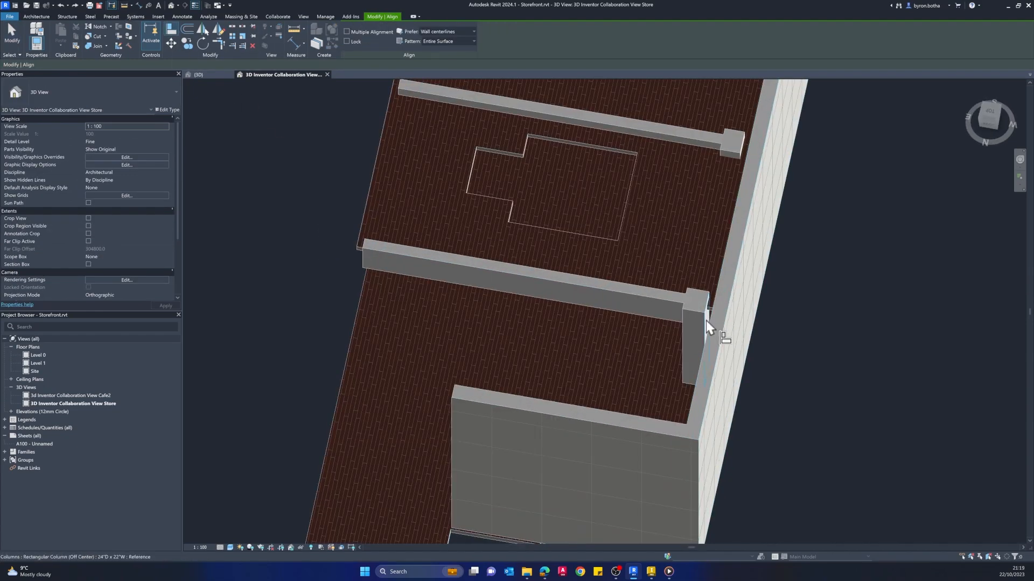
{"action": "scroll", "coordinate": [722, 335], "scroll_direction": "up", "scroll_amount": 2}
{"action": "left_click", "coordinate": [721, 339]}
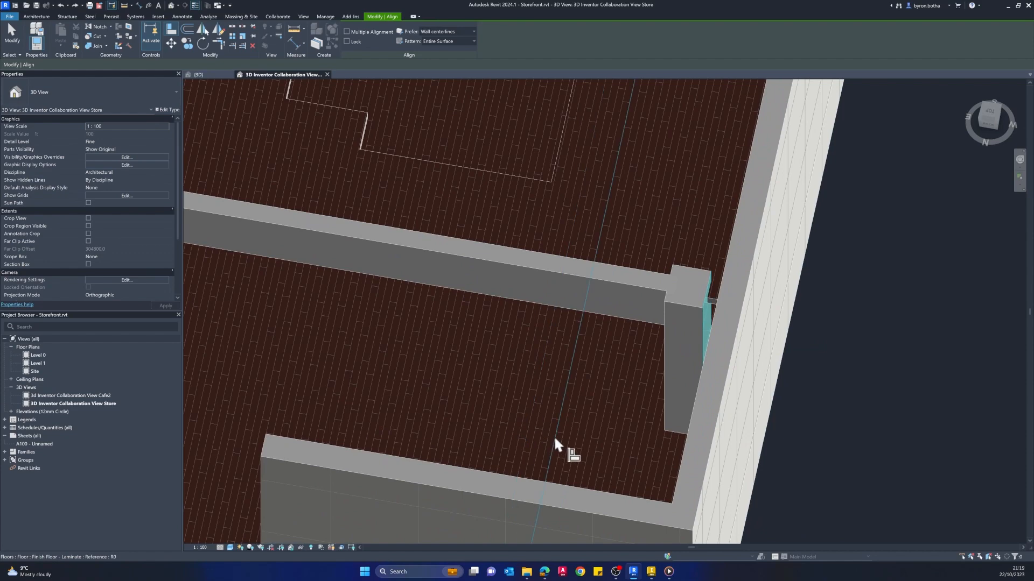
{"action": "middle_click_drag", "start_coordinate": [561, 445], "coordinate": [676, 422], "text": "shift"}
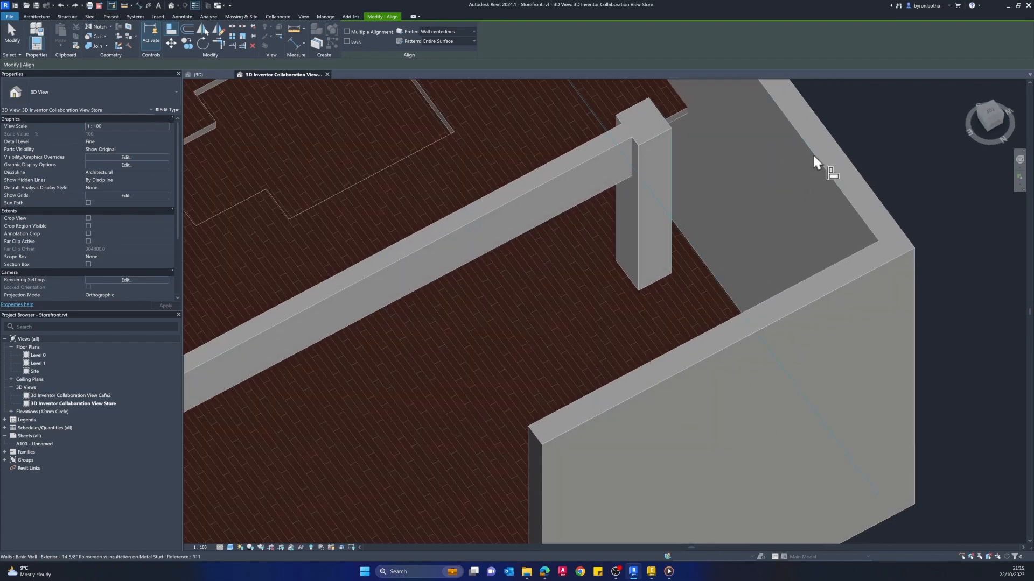
{"action": "middle_click_drag", "start_coordinate": [734, 342], "coordinate": [710, 367], "text": "shift"}
{"action": "scroll", "coordinate": [710, 365], "scroll_direction": "down", "scroll_amount": 2}
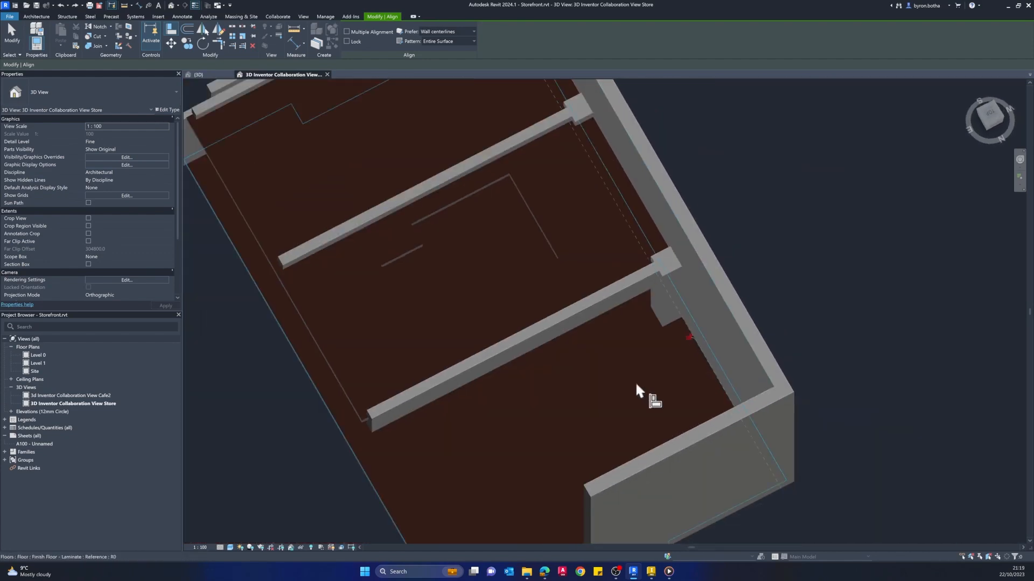
{"action": "middle_click_drag", "start_coordinate": [623, 412], "coordinate": [779, 358]}
{"action": "scroll", "coordinate": [759, 358], "scroll_direction": "down", "scroll_amount": 1}
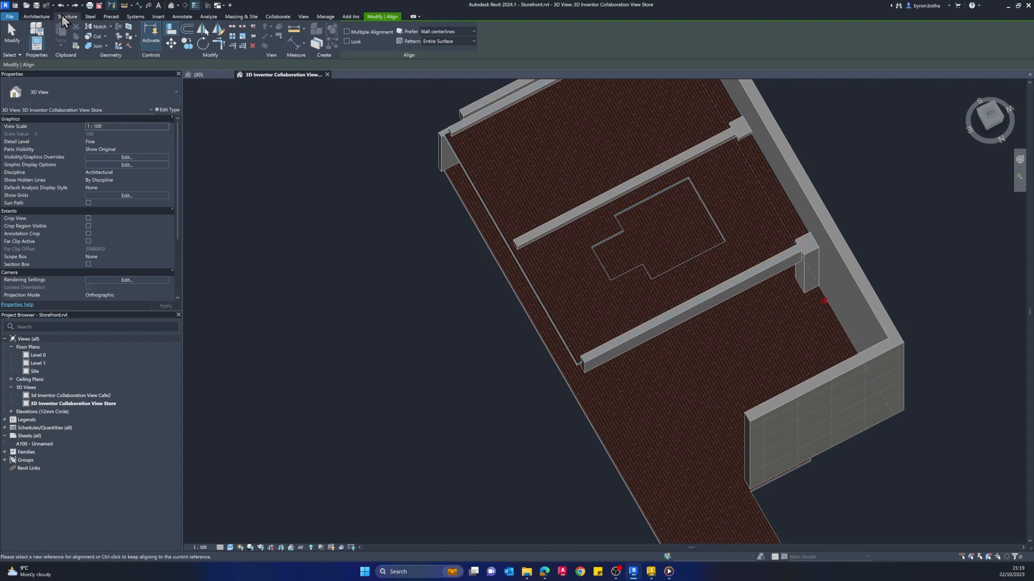
- Save the Storefront project and dismiss the message dialog
{"action": "left_click", "coordinate": [38, 5]}
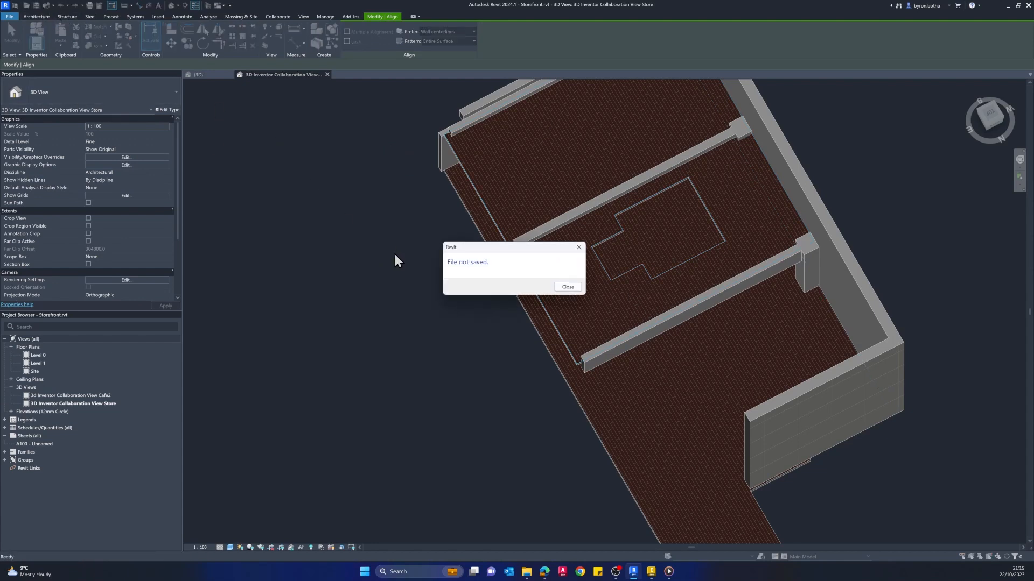
{"action": "left_click_drag", "start_coordinate": [494, 260], "coordinate": [336, 202]}
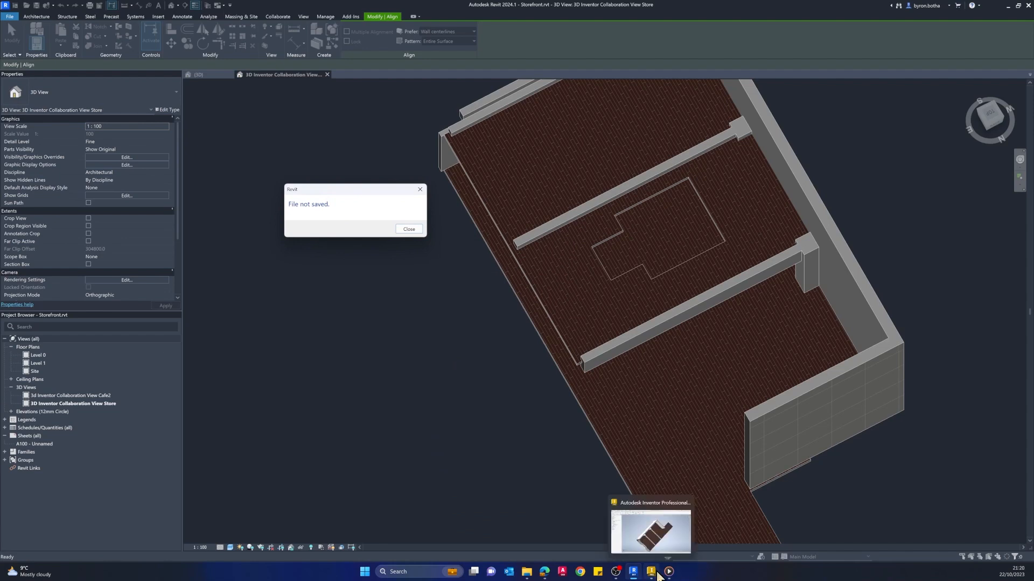
{"action": "left_click", "coordinate": [409, 230]}
- Switch to Inventor, update the assembly with the revised Revit model, and inspect the storefront walls from several sides
{"action": "left_click", "coordinate": [652, 573]}
{"action": "middle_click_drag", "start_coordinate": [800, 449], "coordinate": [415, 226], "text": "shift"}
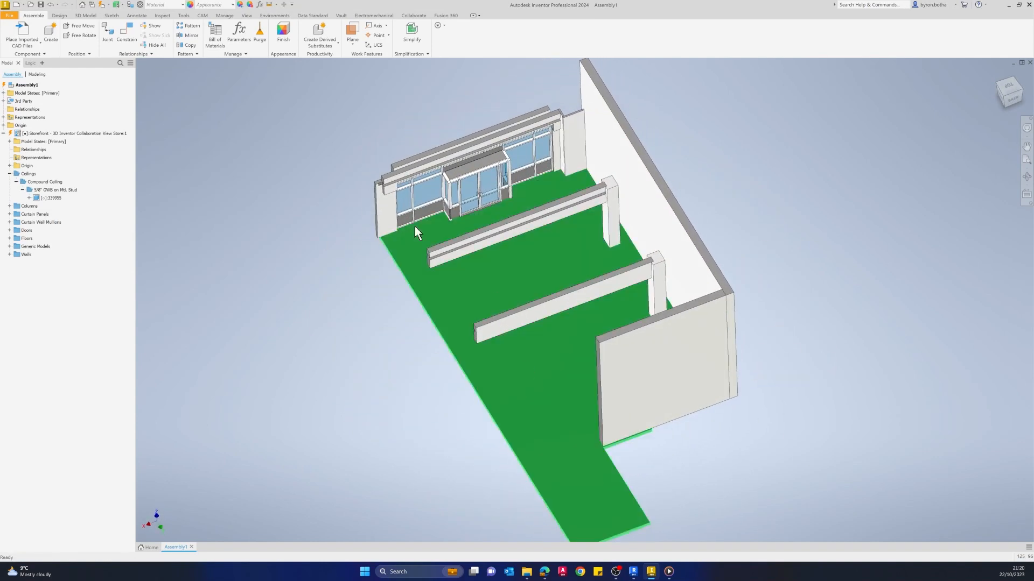
{"action": "left_click", "coordinate": [102, 5]}
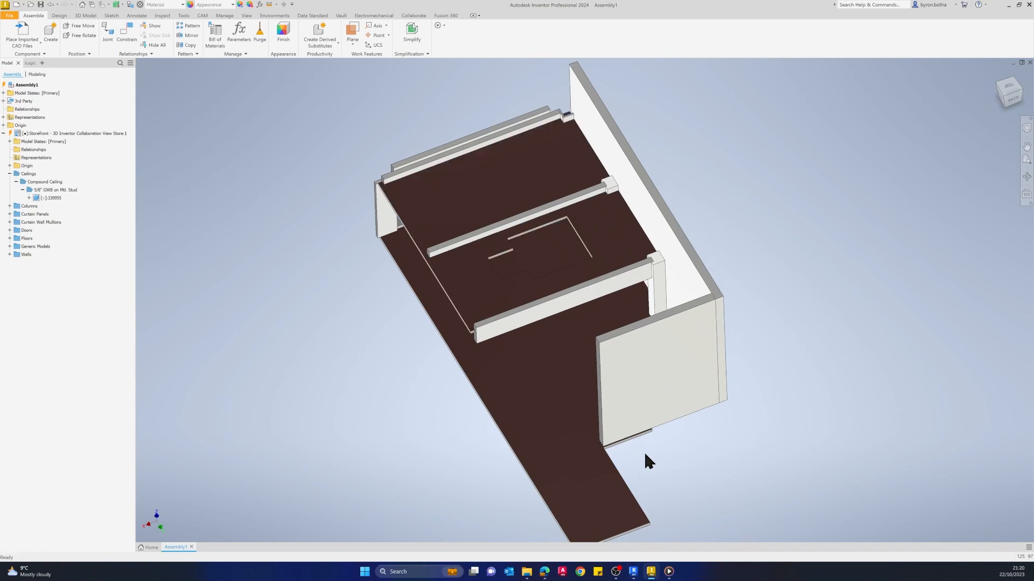
{"action": "middle_click_drag", "start_coordinate": [657, 429], "coordinate": [804, 291], "text": "shift"}
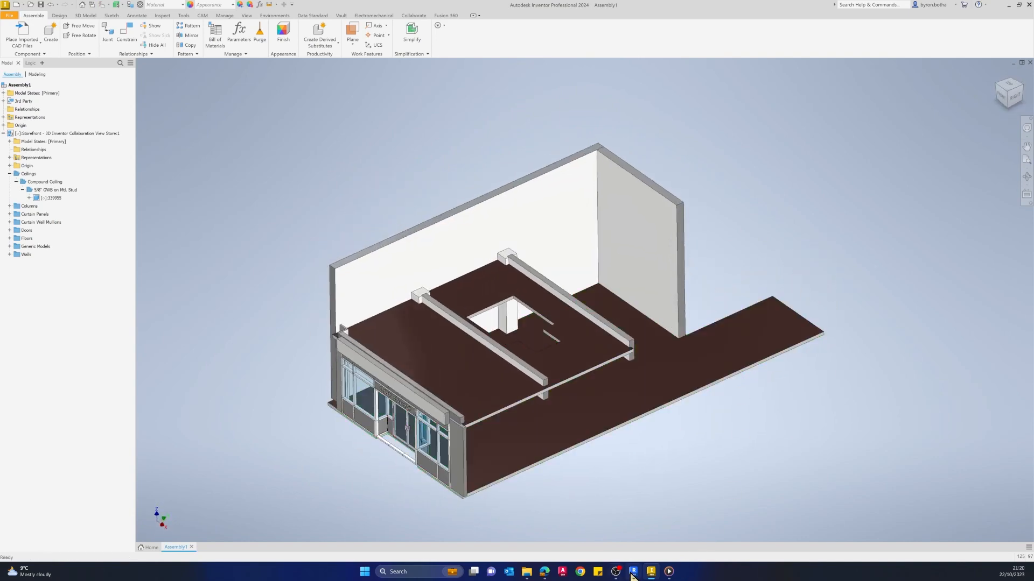
{"action": "middle_click_drag", "start_coordinate": [526, 453], "coordinate": [323, 511], "text": "shift"}
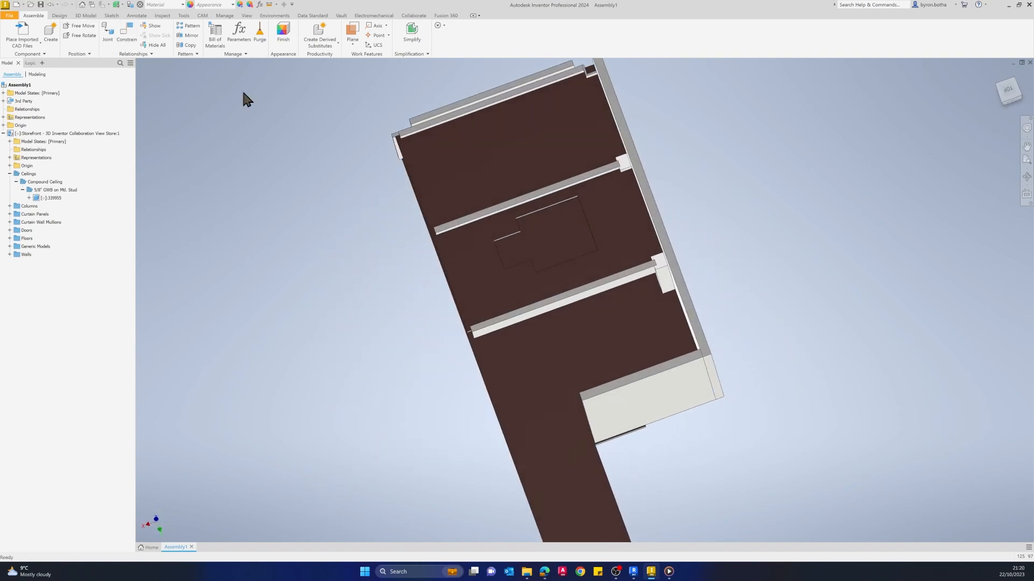
- Hide the storefront's ceiling part and remove the associativity to its design view representation
{"action": "middle_click_drag", "start_coordinate": [682, 314], "coordinate": [888, 275], "text": "shift"}
{"action": "left_click", "coordinate": [536, 420]}
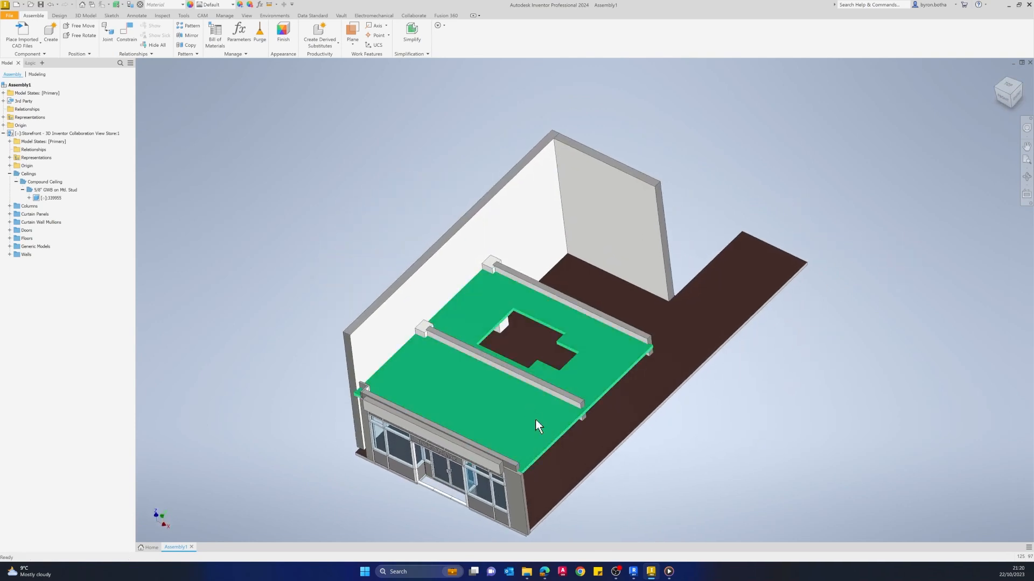
{"action": "right_click", "coordinate": [530, 415]}
{"action": "left_click", "coordinate": [551, 425]}
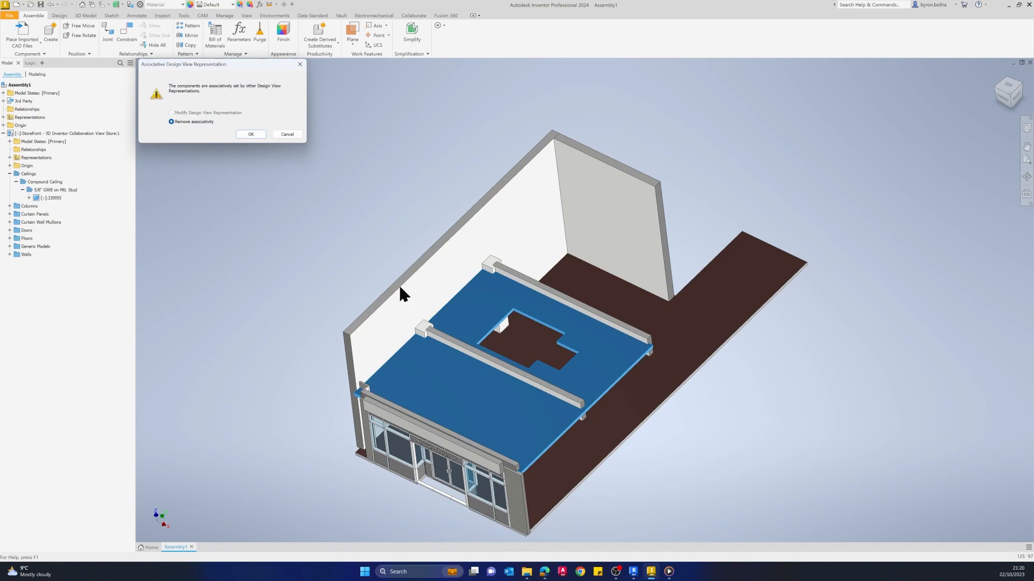
{"action": "left_click", "coordinate": [251, 134]}
- Create an in-place component named Shelving Unit from the Standard.ipt template and place it in the open space beside the storefront
{"action": "middle_click_drag", "start_coordinate": [272, 166], "coordinate": [272, 398], "text": "shift"}
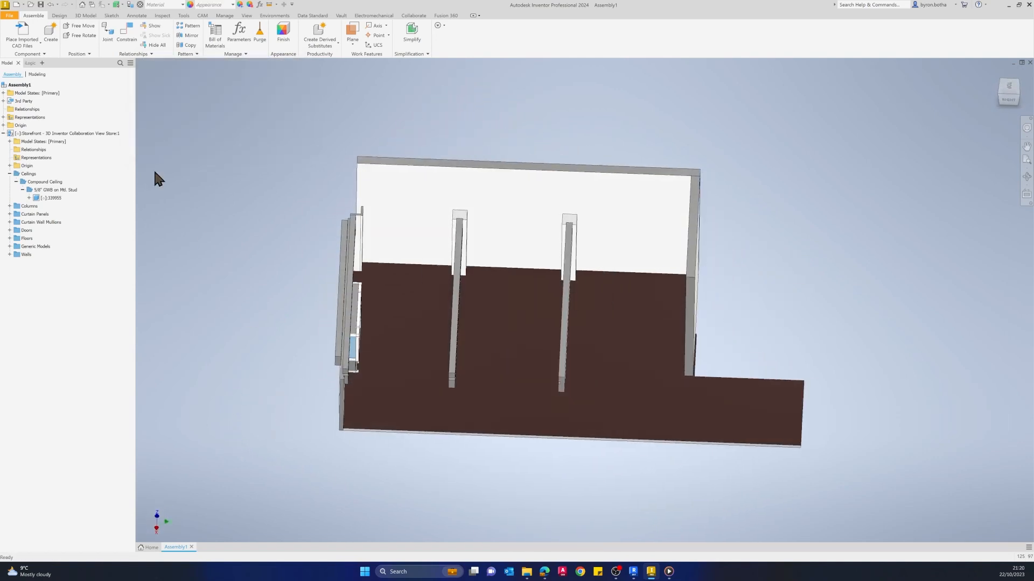
{"action": "left_click", "coordinate": [50, 32]}
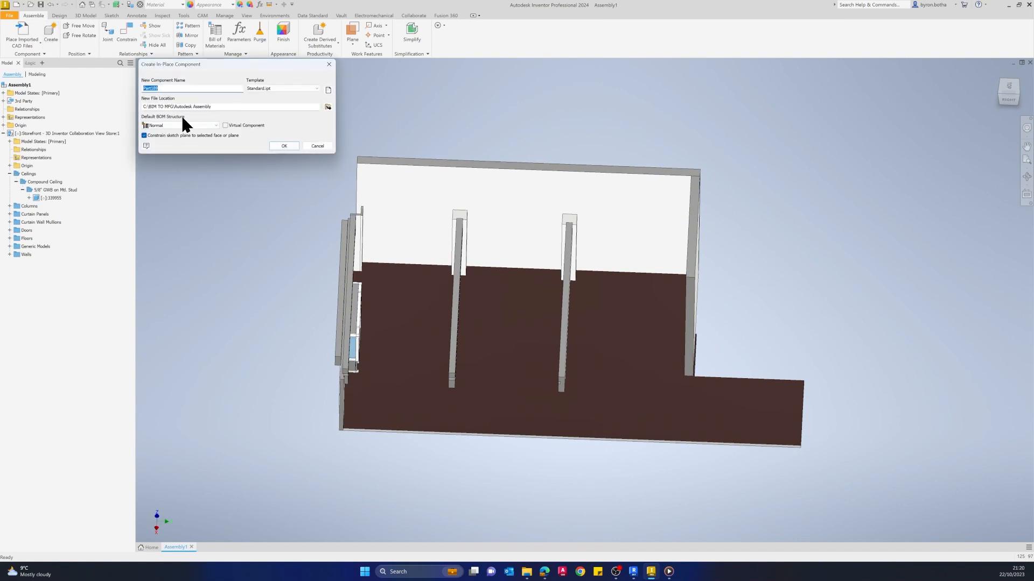
{"action": "type", "text": "Shelving Unit"}
{"action": "left_click", "coordinate": [294, 146]}
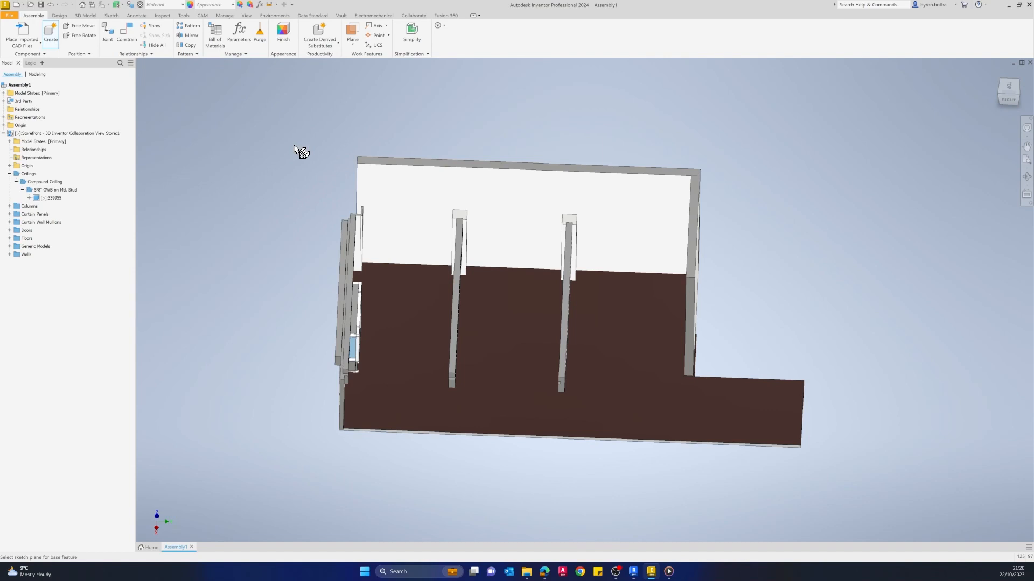
{"action": "left_click", "coordinate": [321, 410]}
- Create an offset work plane from the storefront's floor face in the shelving unit part
{"action": "middle_click_drag", "start_coordinate": [321, 410], "coordinate": [316, 431], "text": "shift"}
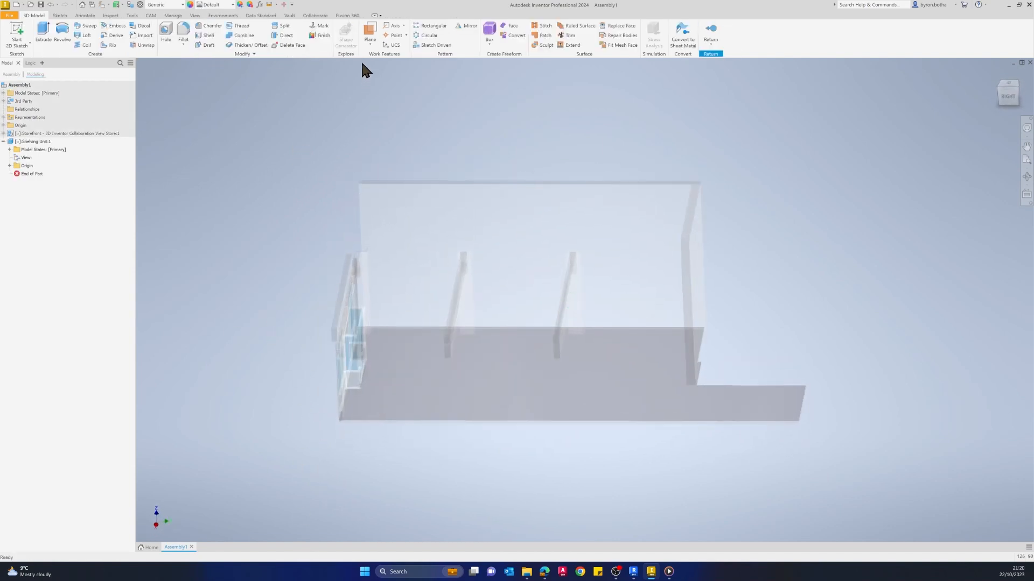
{"action": "left_click", "coordinate": [370, 40]}
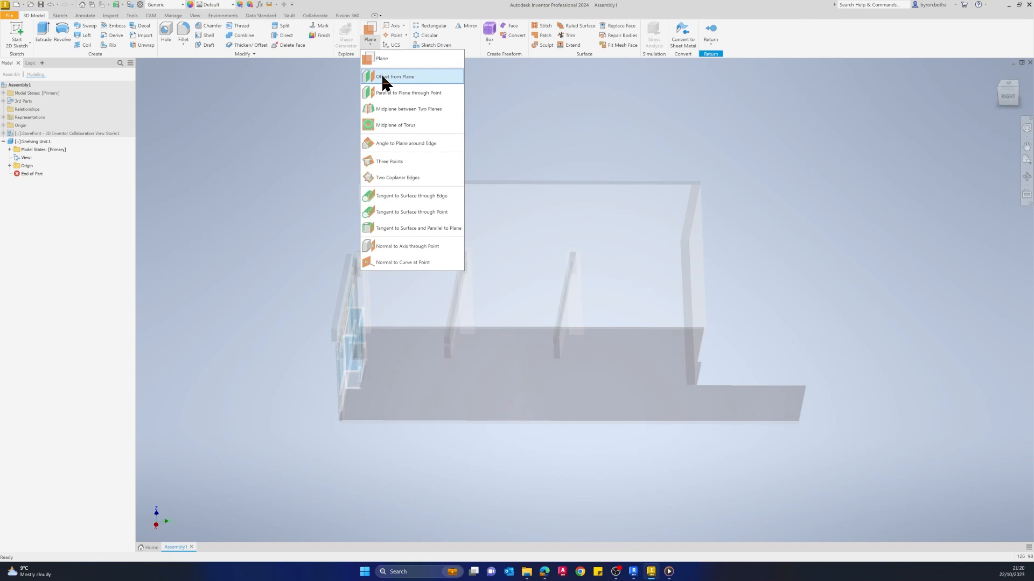
{"action": "left_click", "coordinate": [381, 75]}
{"action": "left_click", "coordinate": [400, 344]}
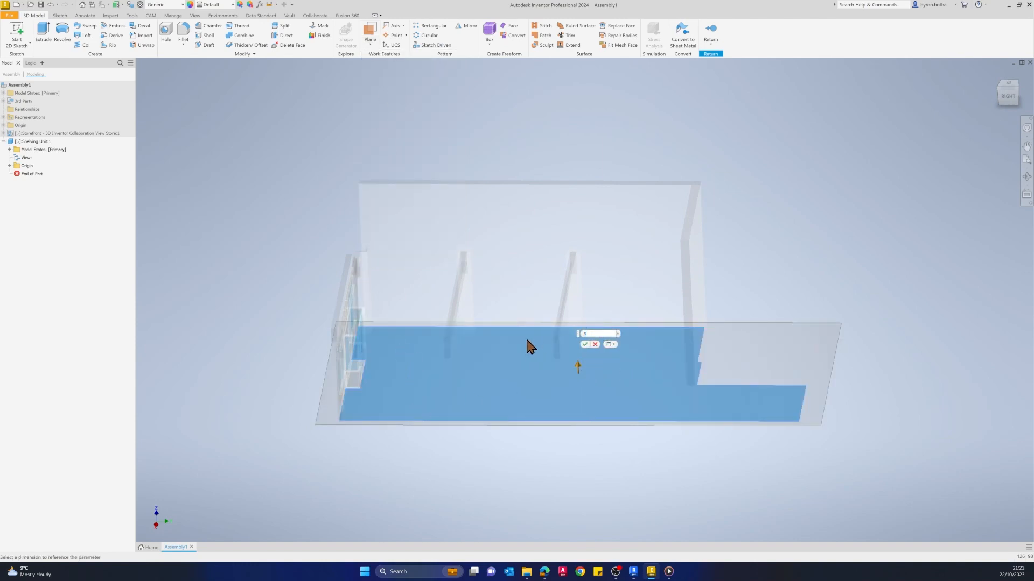
{"action": "left_click", "coordinate": [585, 345]}
- Start a 2D sketch on the new work plane over the shop floor
{"action": "mouse_move", "coordinate": [218, 354]}
{"action": "middle_mouse_down", "text": "shift"}
{"action": "mouse_move", "coordinate": [230, 334]}
{"action": "mouse_move", "coordinate": [224, 356]}
{"action": "middle_mouse_up", "text": "shift"}
{"action": "left_click", "coordinate": [16, 41]}
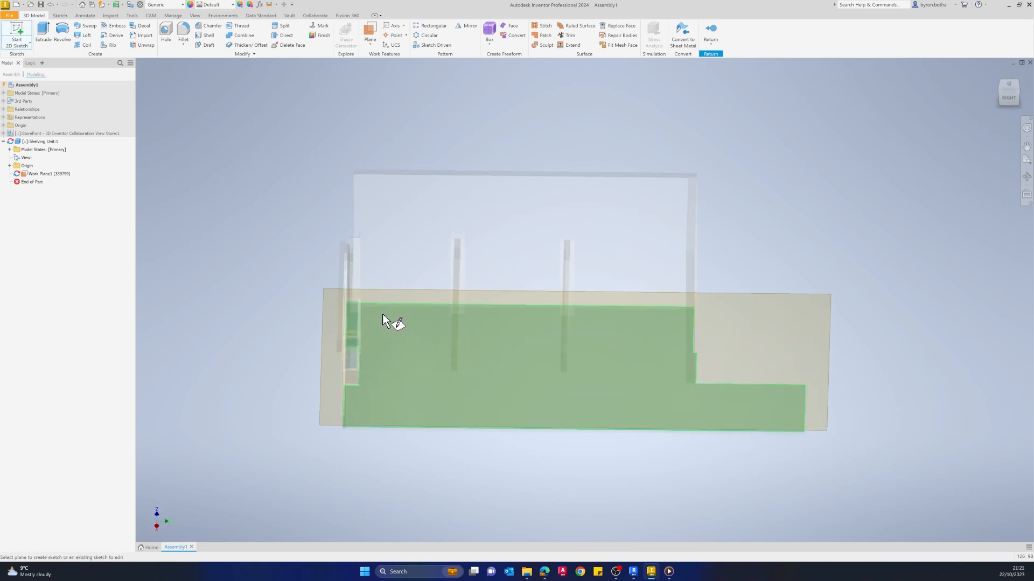
{"action": "left_click", "coordinate": [339, 293]}
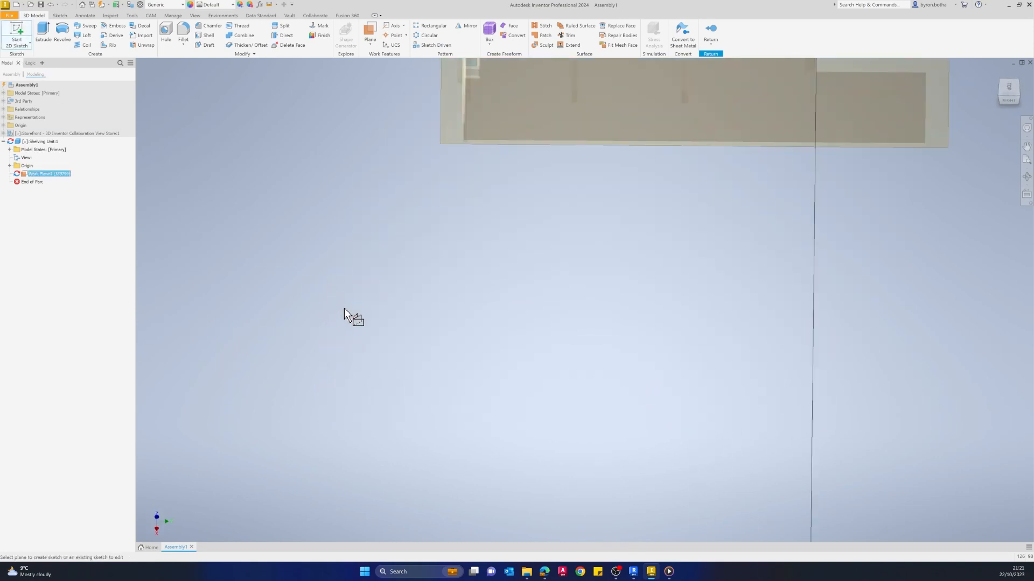
{"action": "mouse_move", "coordinate": [539, 218]}
{"action": "middle_mouse_down"}
{"action": "mouse_move", "coordinate": [507, 359]}
{"action": "mouse_move", "coordinate": [480, 388]}
{"action": "middle_mouse_up"}
{"action": "scroll", "coordinate": [479, 389], "scroll_direction": "down", "scroll_amount": 8}
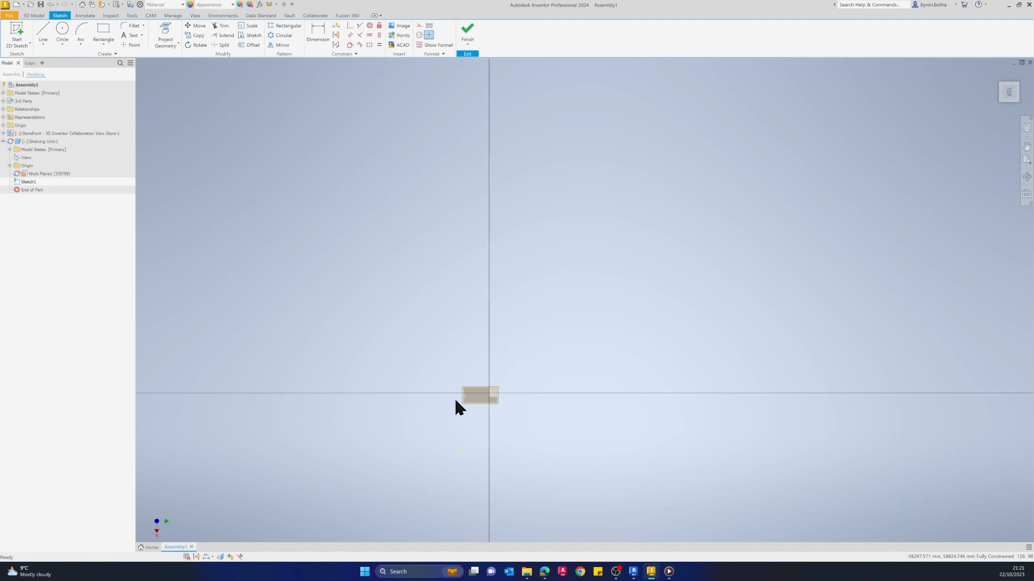
{"action": "scroll", "coordinate": [454, 398], "scroll_direction": "up", "scroll_amount": 5}
{"action": "scroll", "coordinate": [568, 440], "scroll_direction": "up", "scroll_amount": 3}
{"action": "mouse_move", "coordinate": [568, 440]}
{"action": "middle_mouse_down"}
{"action": "mouse_move", "coordinate": [489, 367]}
{"action": "mouse_move", "coordinate": [487, 349]}
{"action": "middle_mouse_up"}
{"action": "scroll", "coordinate": [415, 240], "scroll_direction": "up", "scroll_amount": 8}
{"action": "scroll", "coordinate": [420, 234], "scroll_direction": "down", "scroll_amount": 2}
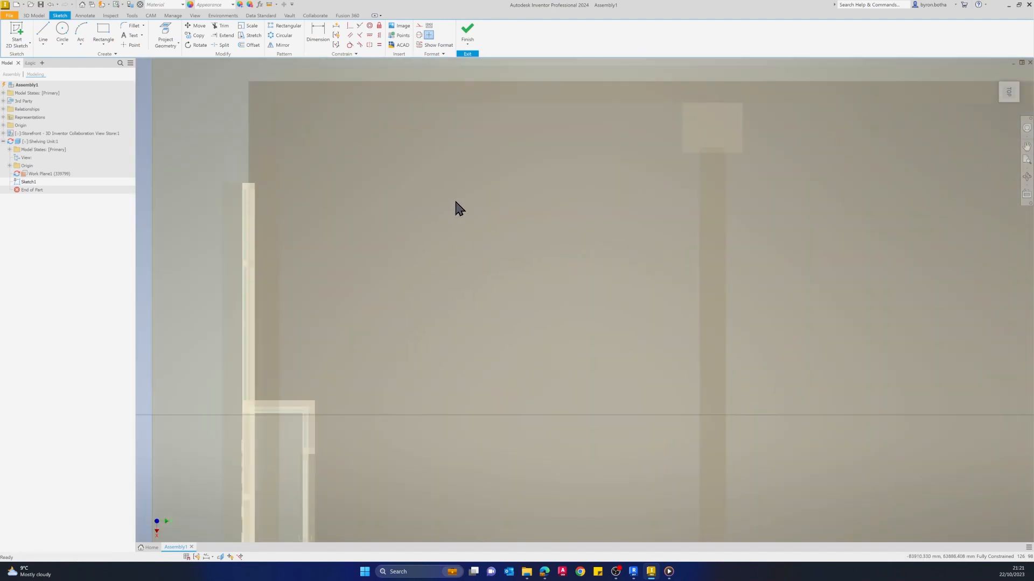
{"action": "middle_click_drag", "start_coordinate": [450, 185], "coordinate": [426, 257]}
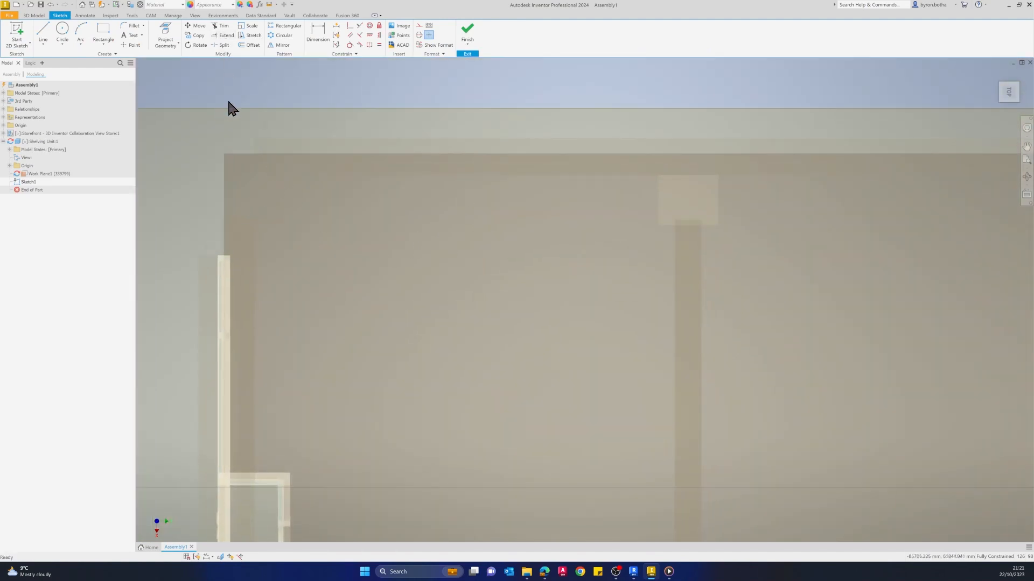
- Turn off the visibility of the work plane covering the floor so it does not obstruct projecting geometry
{"action": "left_click", "coordinate": [165, 33]}
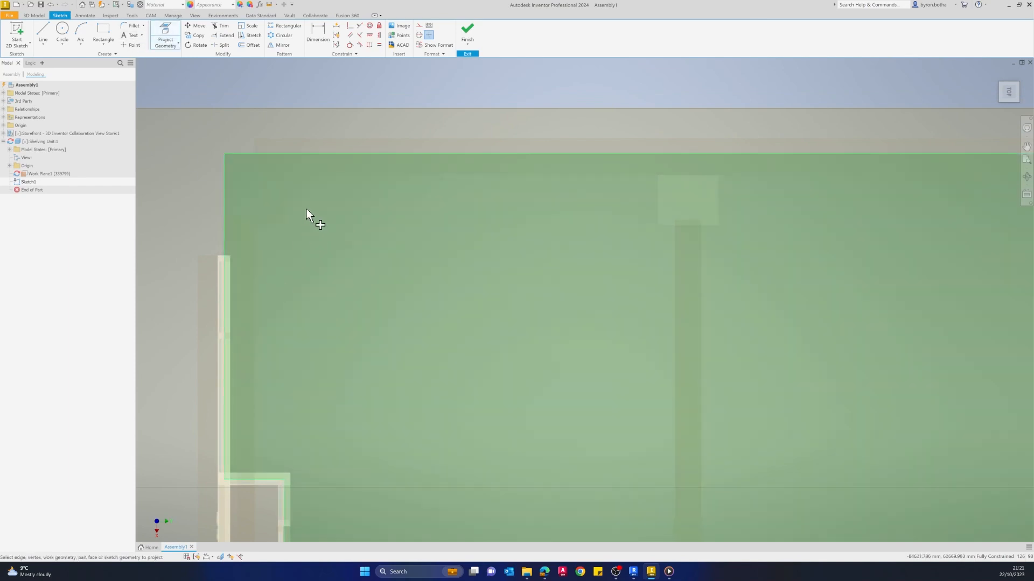
{"action": "scroll", "coordinate": [289, 266], "scroll_direction": "down", "scroll_amount": 8}
{"action": "middle_click_drag", "start_coordinate": [345, 428], "coordinate": [322, 364], "text": "shift"}
{"action": "right_click", "coordinate": [264, 253]}
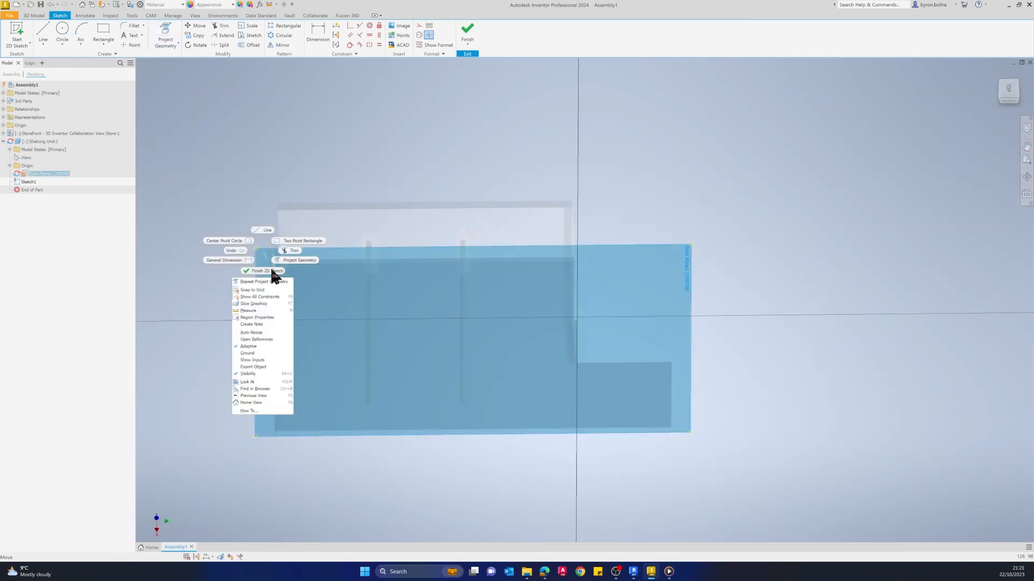
{"action": "left_click", "coordinate": [251, 374]}
- Project the long wall's inner edge and the facing side edges of the front pier and first column into the sketch
{"action": "left_click", "coordinate": [171, 34]}
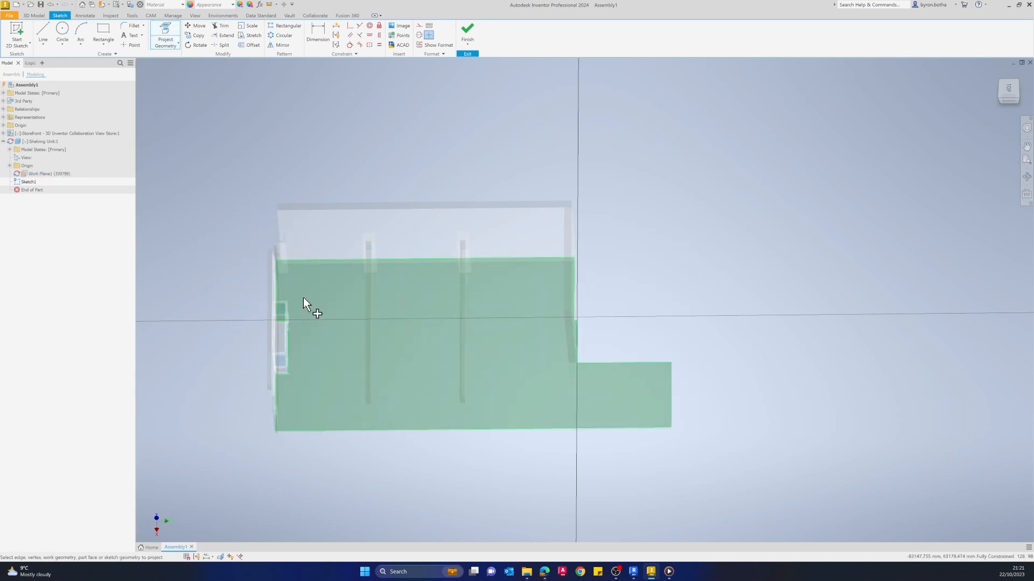
{"action": "scroll", "coordinate": [301, 307], "scroll_direction": "up", "scroll_amount": 5}
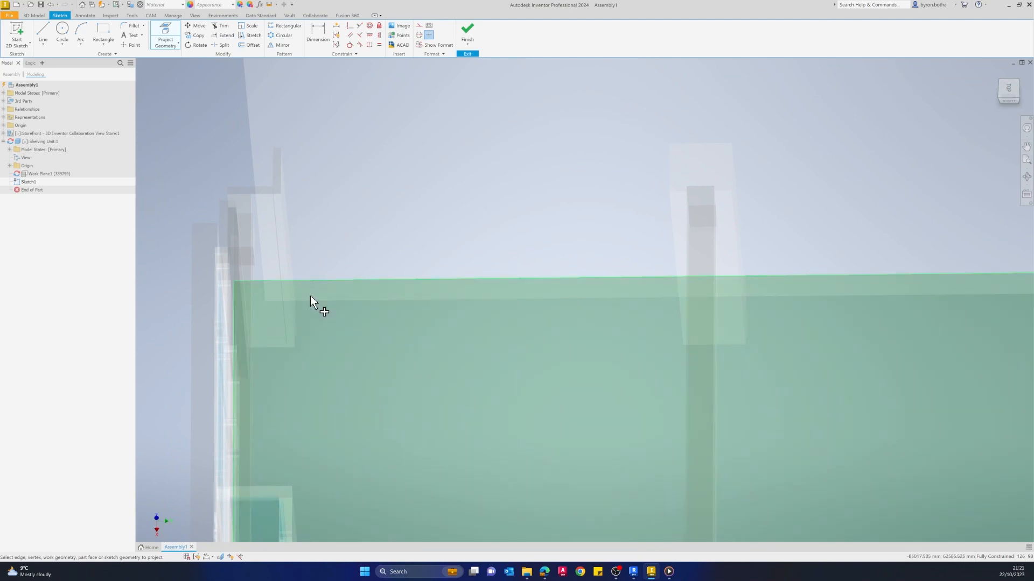
{"action": "left_click", "coordinate": [311, 300]}
{"action": "left_click", "coordinate": [296, 323]}
{"action": "middle_click_drag", "start_coordinate": [680, 330], "coordinate": [660, 350], "text": "shift"}
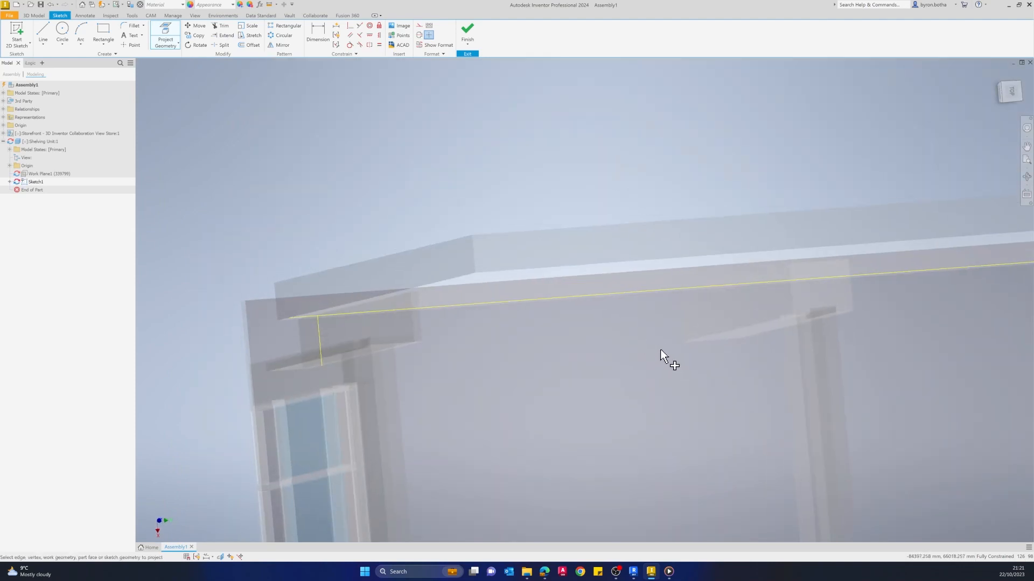
{"action": "left_click", "coordinate": [682, 312]}
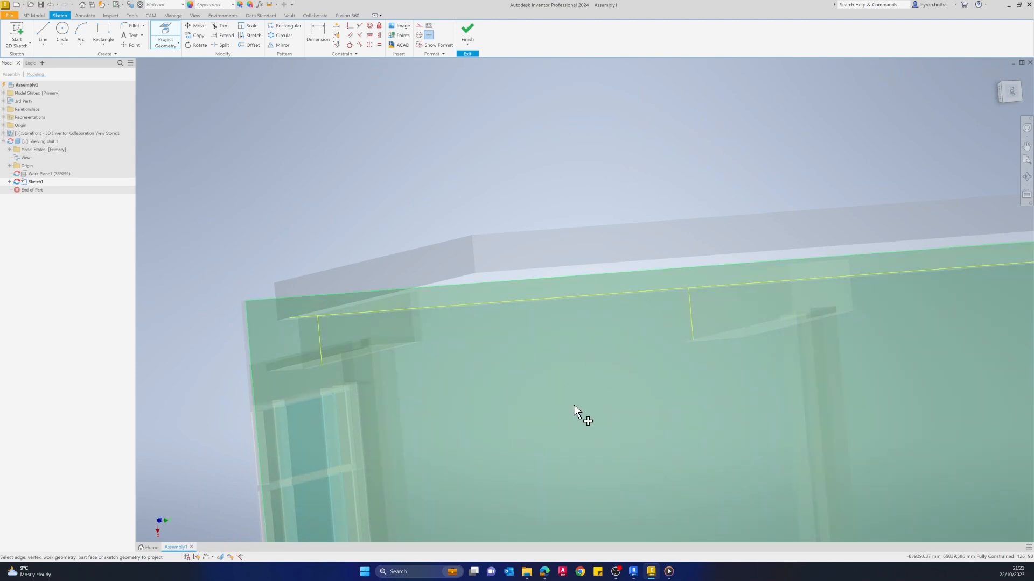
- Sketch a rectangle about 3794 by 1290 mm along the projected wall line, between the front pier and the first column
{"action": "middle_click_drag", "start_coordinate": [576, 415], "coordinate": [557, 404], "text": "shift"}
{"action": "left_click", "coordinate": [1007, 92]}
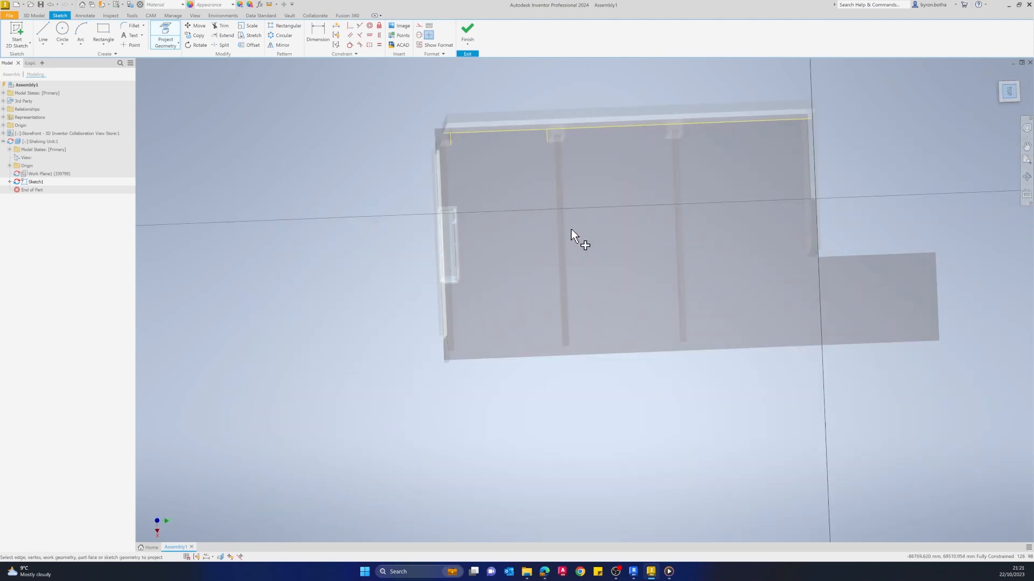
{"action": "scroll", "coordinate": [570, 235], "scroll_direction": "up", "scroll_amount": 5}
{"action": "middle_click_drag", "start_coordinate": [505, 116], "coordinate": [492, 331]}
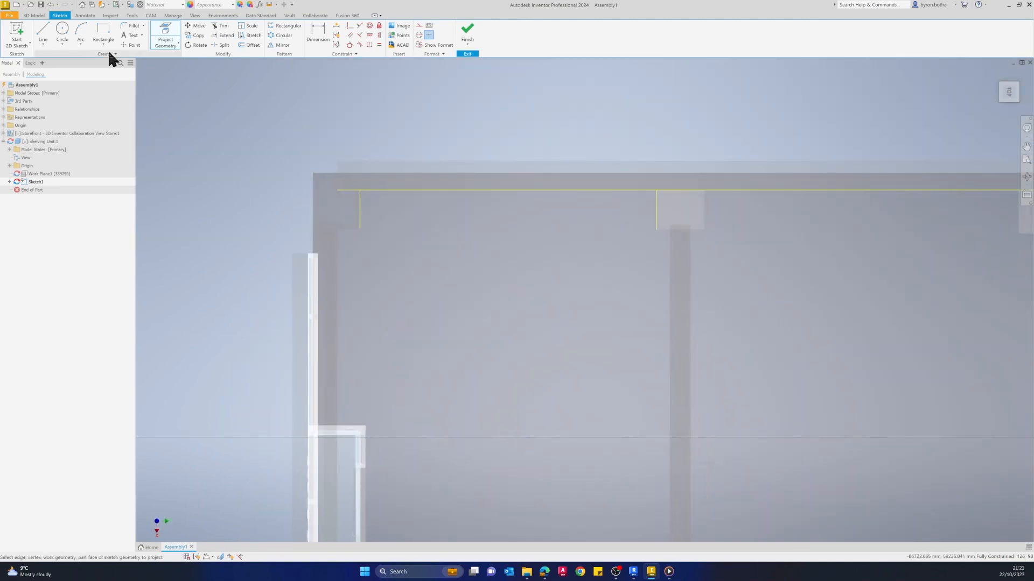
{"action": "left_click", "coordinate": [106, 33]}
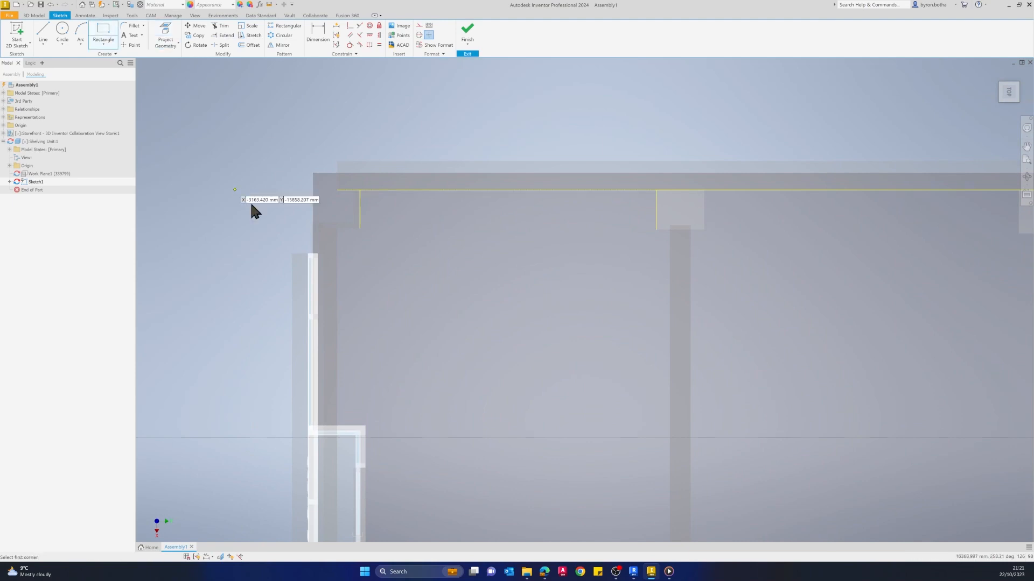
{"action": "left_click", "coordinate": [359, 190]}
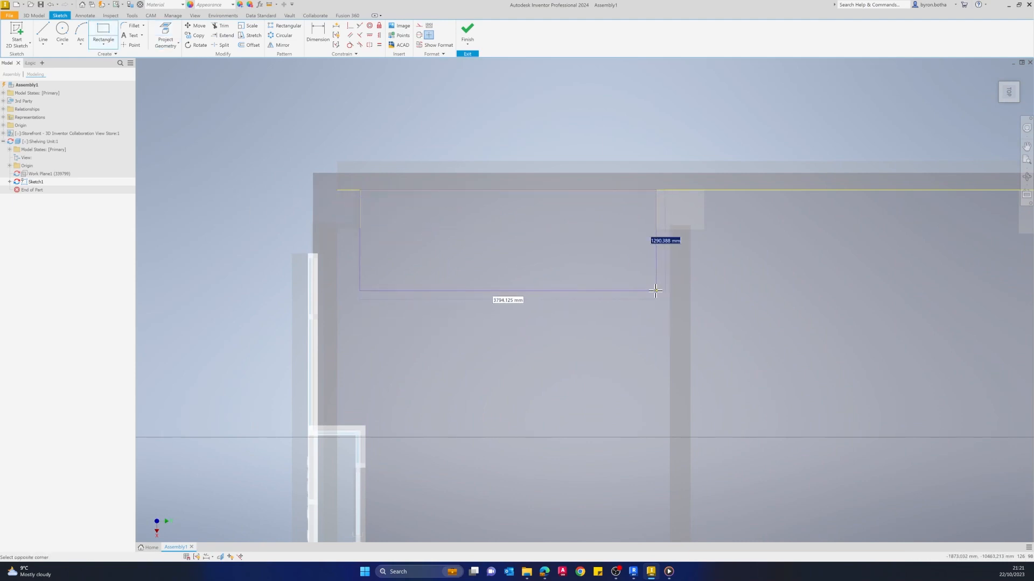
{"action": "left_click", "coordinate": [656, 290]}
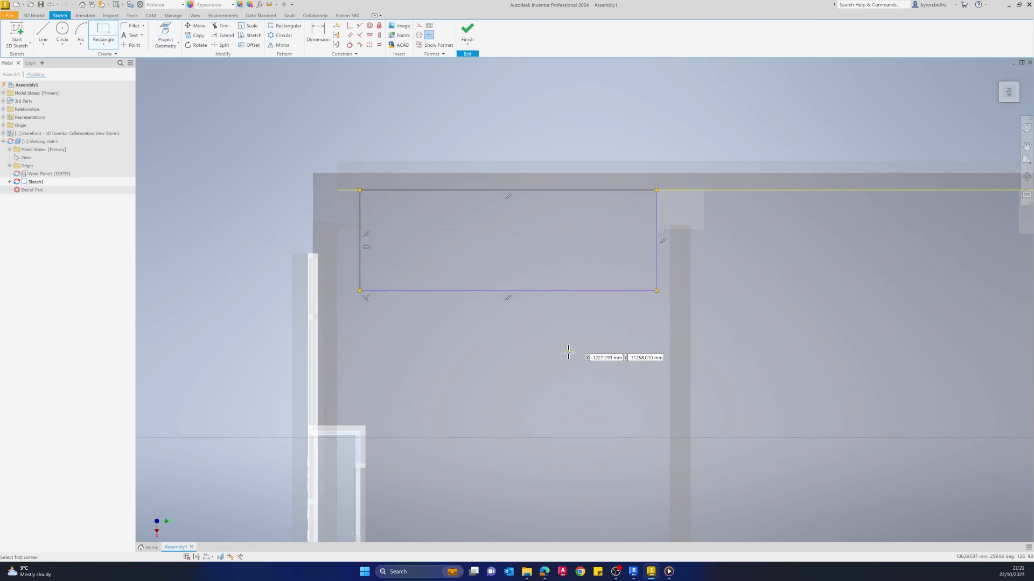
- Try to dimension the rectangle's depth from the wall line, and undo both the driven dimension and the rectangle
{"action": "left_click", "coordinate": [319, 31]}
{"action": "left_click", "coordinate": [487, 190]}
{"action": "left_click", "coordinate": [478, 291]}
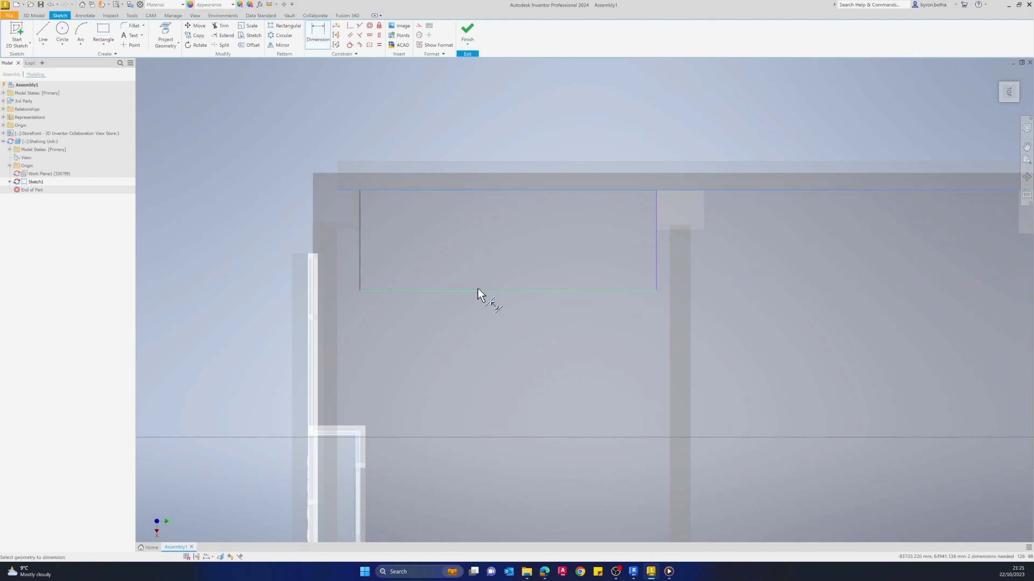
{"action": "left_click", "coordinate": [451, 250]}
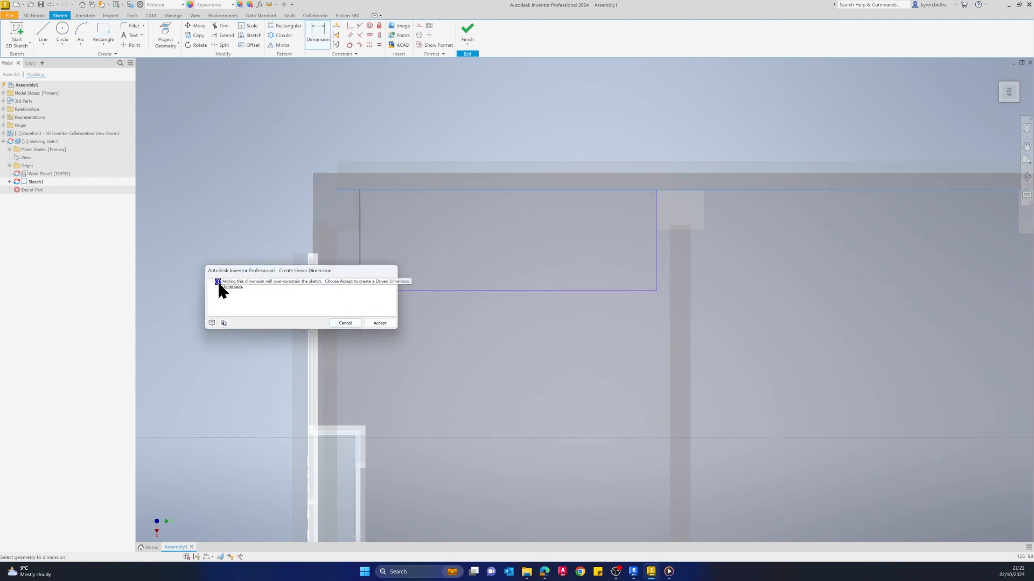
{"action": "left_click", "coordinate": [375, 325]}
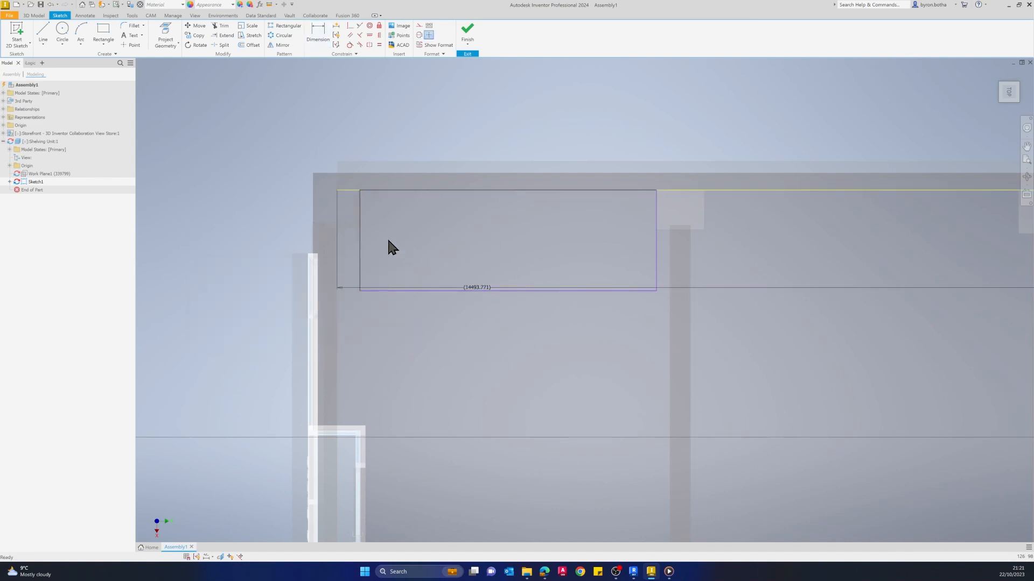
{"action": "key", "text": "ctrl+z"}
{"action": "key", "text": "ctrl+z"}
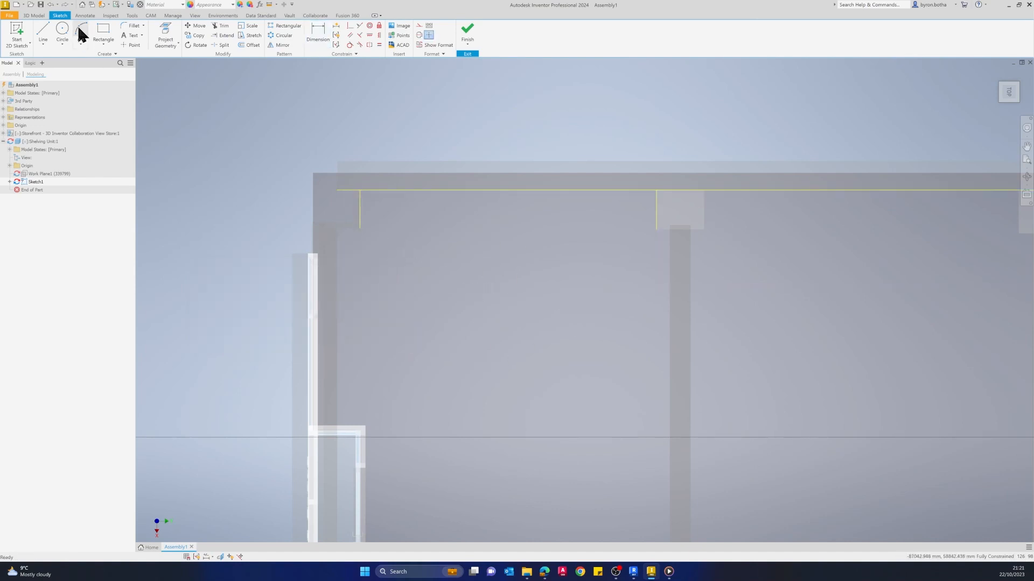
- Sketch a rectangle from the front pier's wall corner, ending short of the first column, and set its depth to 800 mm
{"action": "left_click", "coordinate": [360, 190]}
{"action": "left_click", "coordinate": [621, 279]}
{"action": "key", "text": "Escape"}
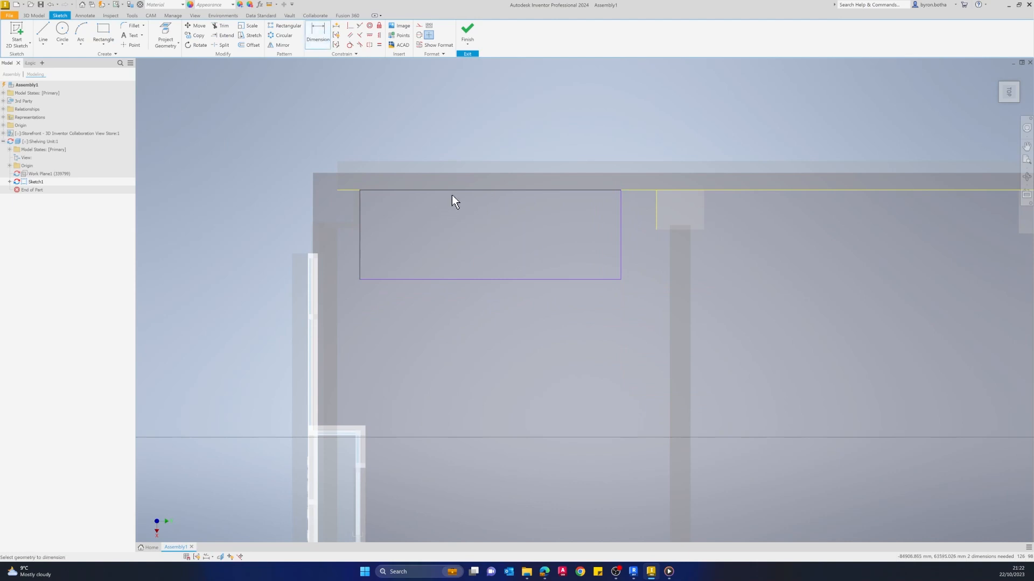
{"action": "left_click", "coordinate": [458, 190]}
{"action": "left_click", "coordinate": [445, 278]}
{"action": "left_click", "coordinate": [447, 238]}
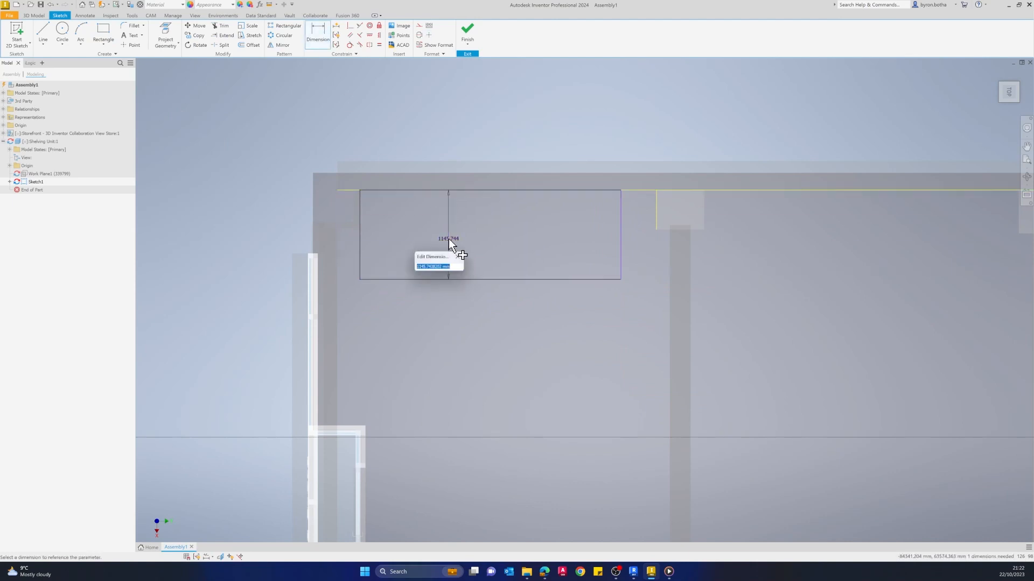
{"action": "type", "text": "800"}
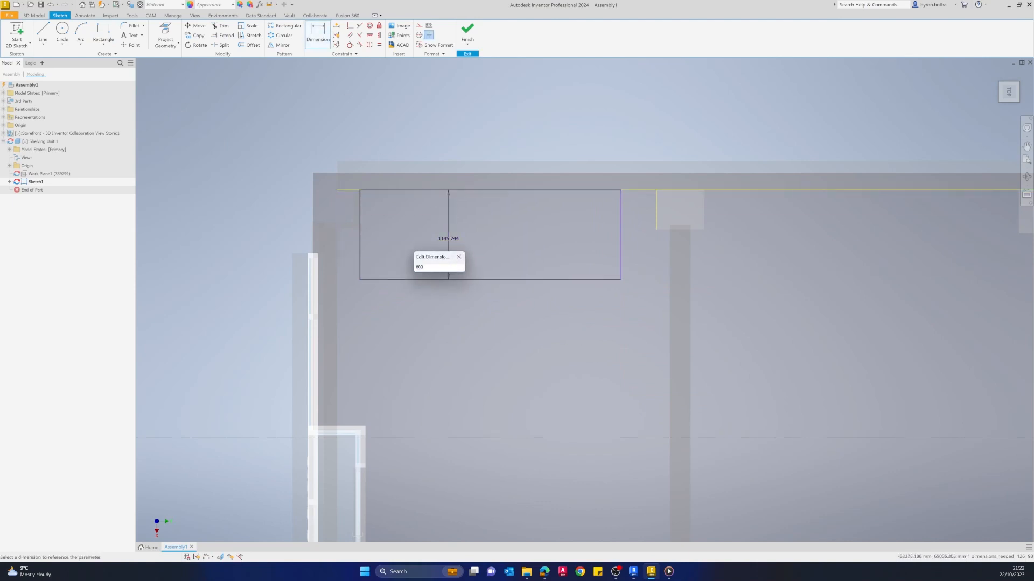
{"action": "key", "text": "Return"}
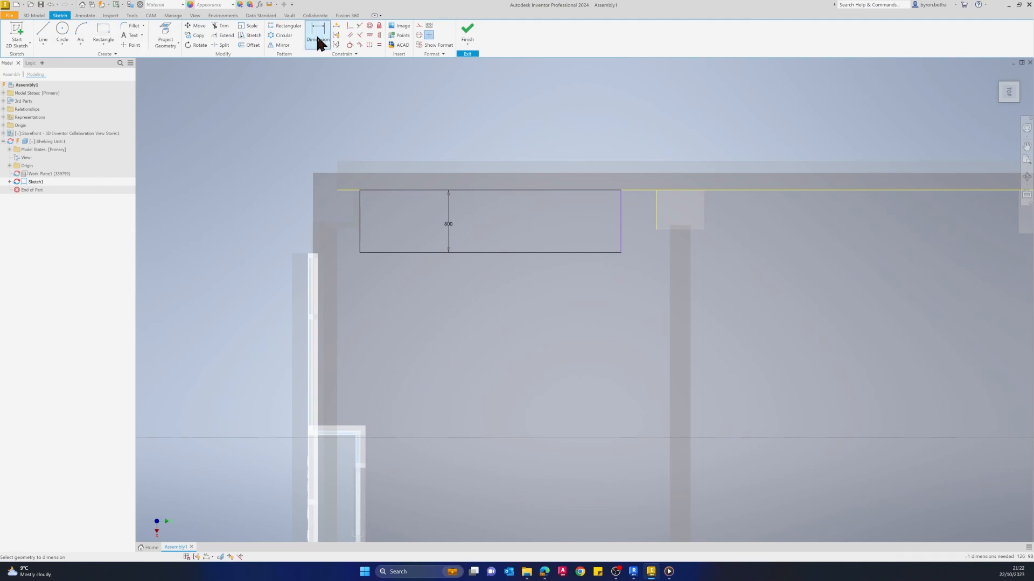
- Make the rectangle's free wall-side corner coincident with the first column's projected corner and finish the sketch
{"action": "left_click", "coordinate": [349, 24]}
{"action": "left_click", "coordinate": [656, 191]}
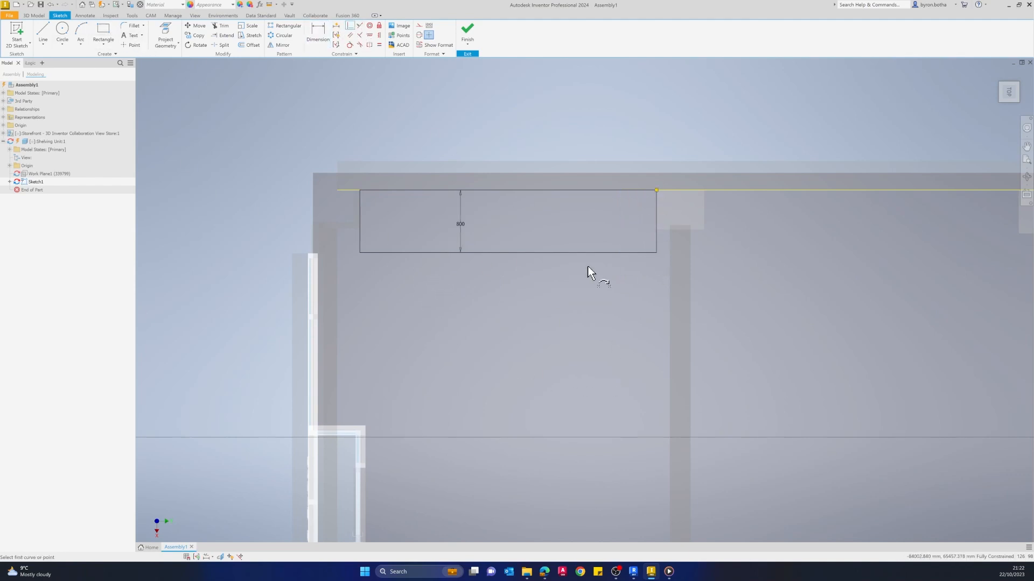
{"action": "left_click", "coordinate": [464, 35]}
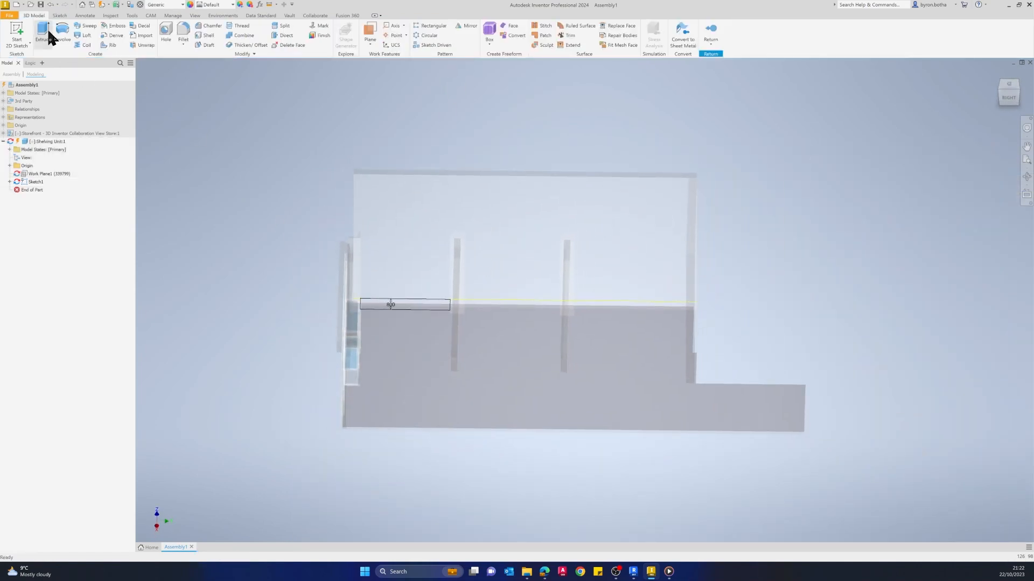
- Extrude the rectangular profile 10 mm as the first shelf board
{"action": "left_click", "coordinate": [49, 34]}
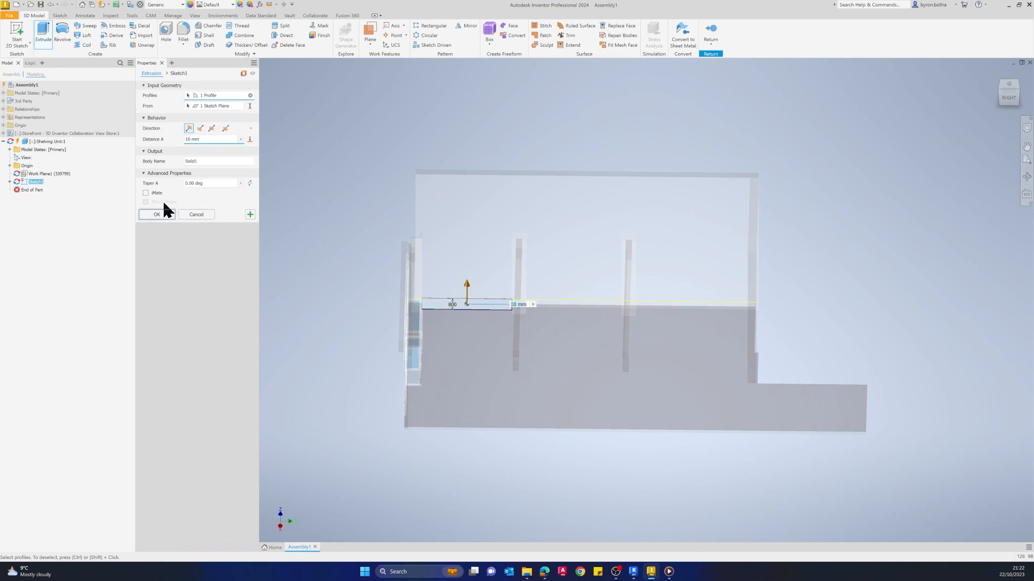
{"action": "left_click", "coordinate": [157, 214]}
{"action": "left_click_drag", "start_coordinate": [298, 322], "coordinate": [247, 335]}
{"action": "key", "text": "Escape"}
- Examine how the shelf board sits between the front pier and the first column
{"action": "scroll", "coordinate": [411, 289], "scroll_direction": "up", "scroll_amount": 8}
{"action": "scroll", "coordinate": [399, 421], "scroll_direction": "down", "scroll_amount": 5}
{"action": "middle_click_drag", "start_coordinate": [429, 487], "coordinate": [402, 493], "text": "shift"}
{"action": "scroll", "coordinate": [350, 375], "scroll_direction": "up", "scroll_amount": 4}
{"action": "middle_click_drag", "start_coordinate": [350, 371], "coordinate": [399, 388], "text": "shift"}
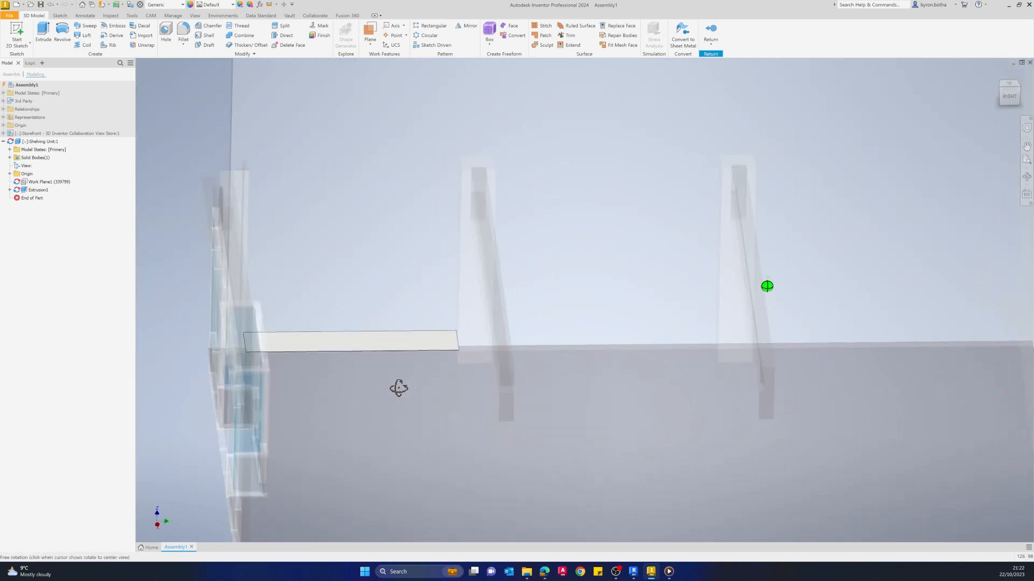
{"action": "middle_click_drag", "start_coordinate": [366, 358], "coordinate": [426, 376], "text": "shift"}
{"action": "scroll", "coordinate": [397, 332], "scroll_direction": "down", "scroll_amount": 3}
{"action": "mouse_move", "coordinate": [397, 332]}
{"action": "middle_mouse_down"}
{"action": "mouse_move", "coordinate": [287, 330]}
{"action": "mouse_move", "coordinate": [316, 360]}
{"action": "mouse_move", "coordinate": [290, 341]}
{"action": "mouse_move", "coordinate": [305, 339]}
{"action": "mouse_move", "coordinate": [309, 369]}
{"action": "mouse_move", "coordinate": [415, 337]}
{"action": "middle_mouse_up"}
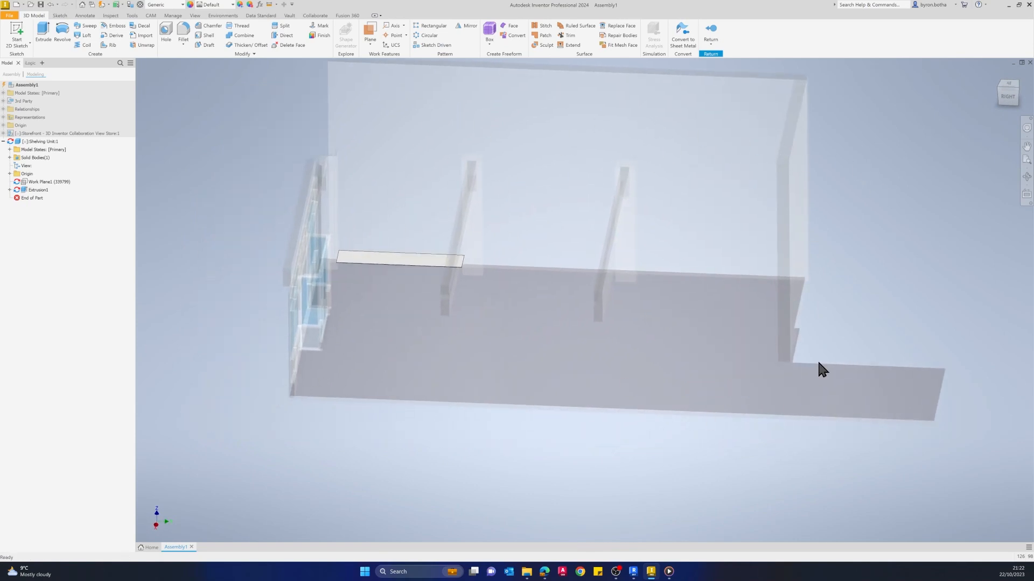
{"action": "middle_click_drag", "start_coordinate": [499, 212], "coordinate": [363, 344]}
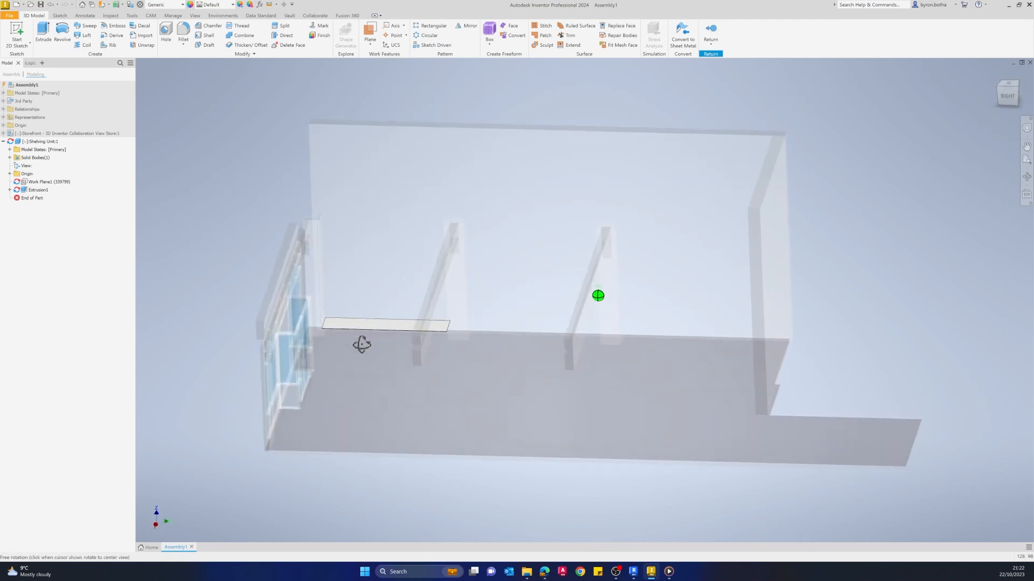
- Create a rectangular pattern of the shelf extrusion vertically upward, with 6 instances over a total distance of 2000 mm
{"action": "left_click", "coordinate": [429, 26]}
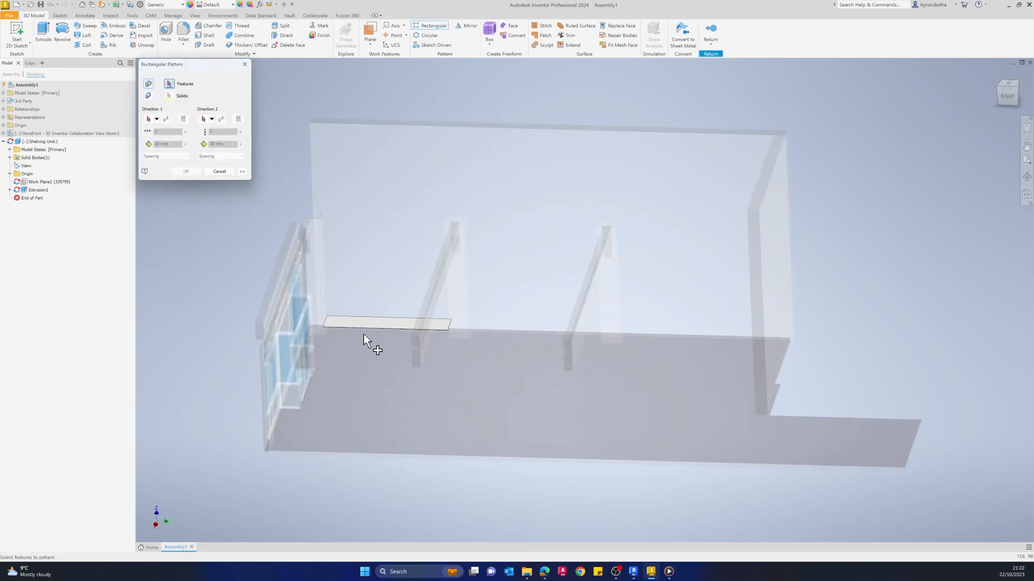
{"action": "left_click", "coordinate": [342, 323]}
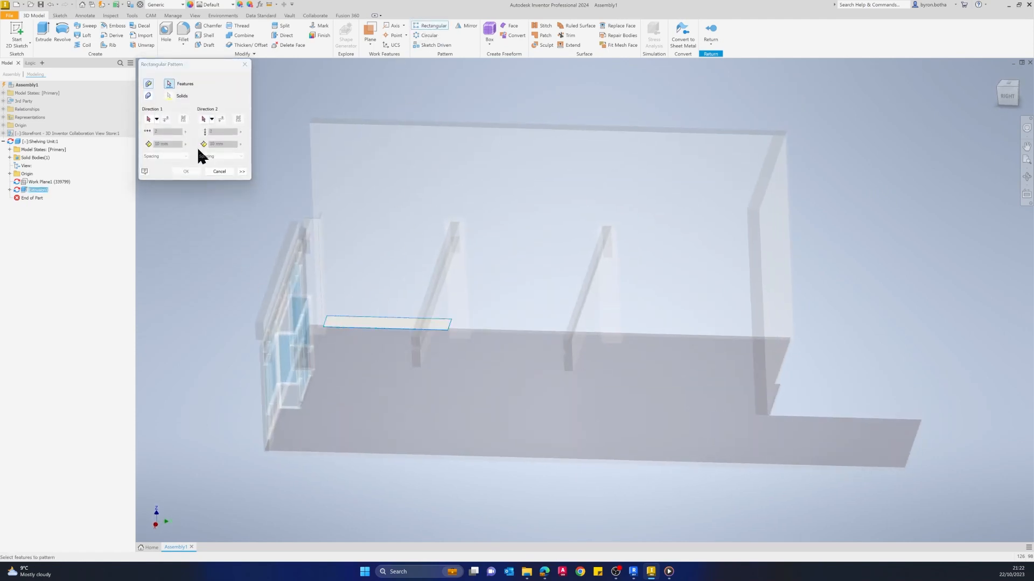
{"action": "left_click", "coordinate": [157, 120]}
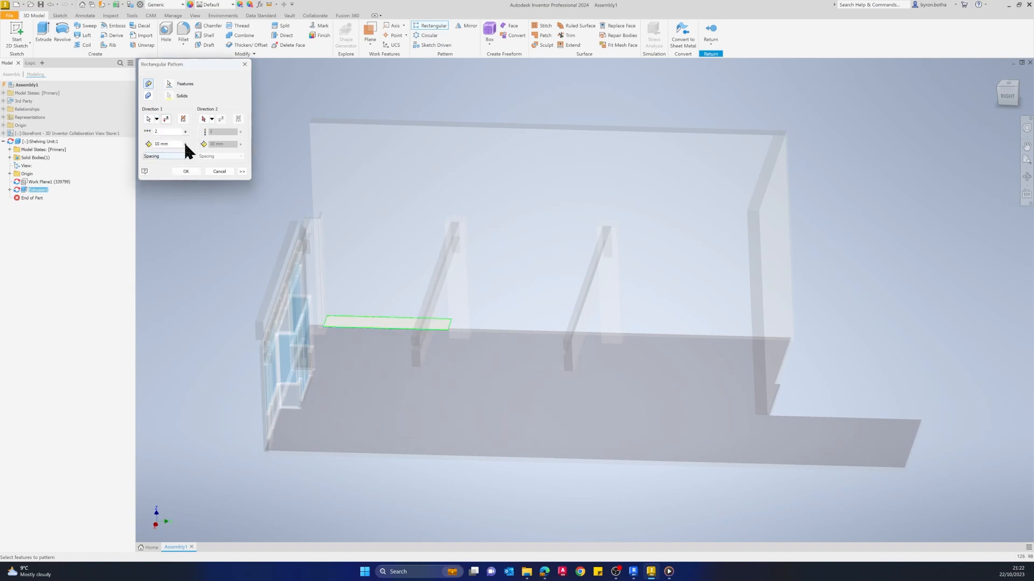
{"action": "left_click", "coordinate": [185, 144]}
{"action": "left_click", "coordinate": [178, 153]}
{"action": "left_click", "coordinate": [179, 156]}
{"action": "left_click", "coordinate": [156, 164]}
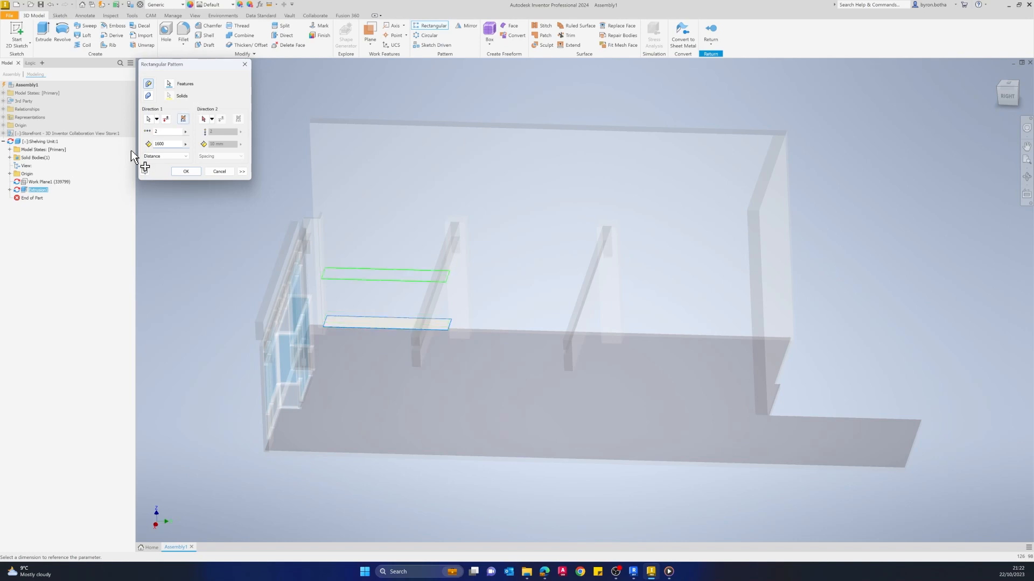
{"action": "type", "text": "6"}
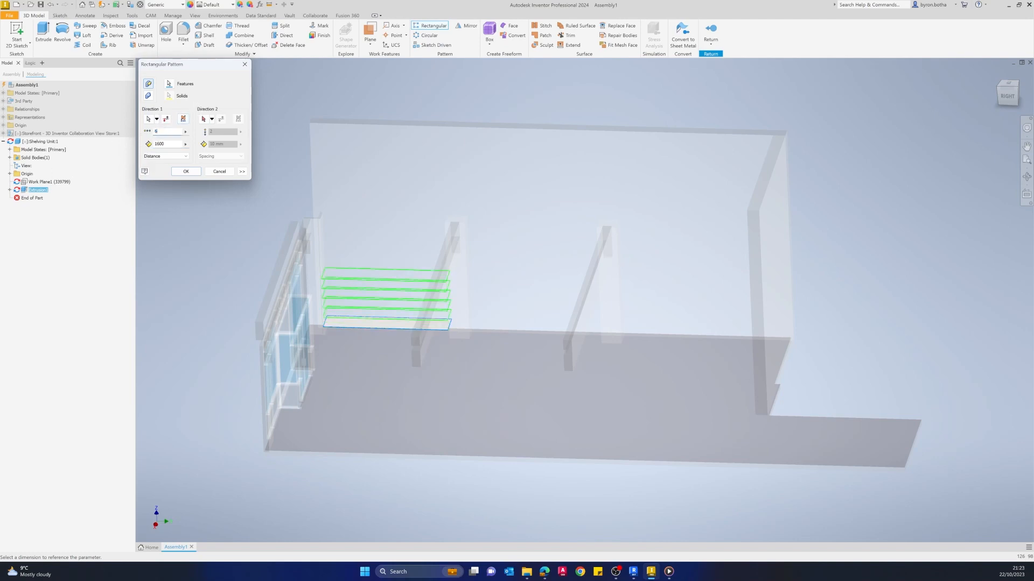
{"action": "mouse_move", "coordinate": [353, 404]}
{"action": "middle_mouse_down", "text": "shift"}
{"action": "mouse_move", "coordinate": [380, 380]}
{"action": "mouse_move", "coordinate": [357, 387]}
{"action": "middle_mouse_up", "text": "shift"}
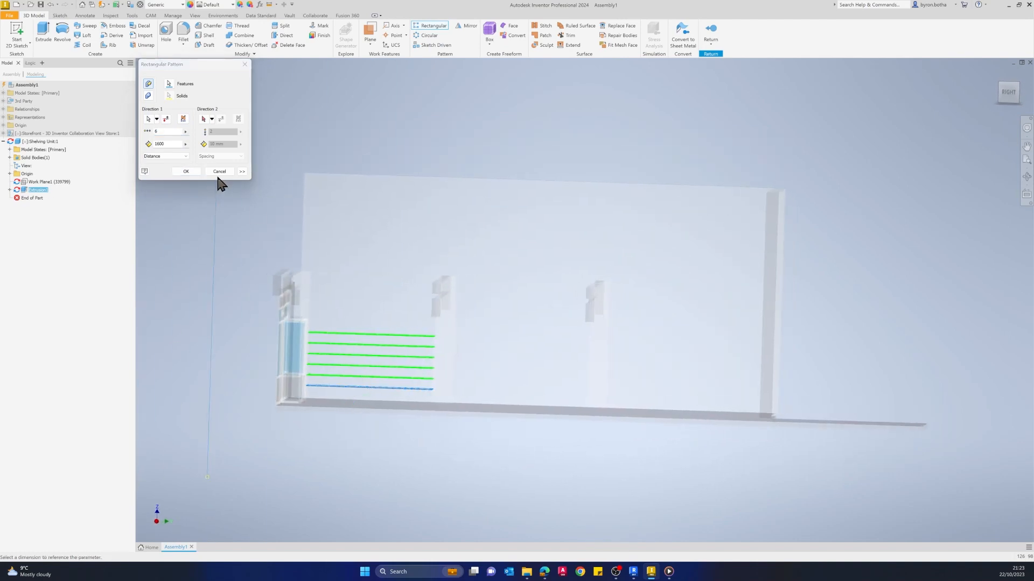
{"action": "type", "text": "2000"}
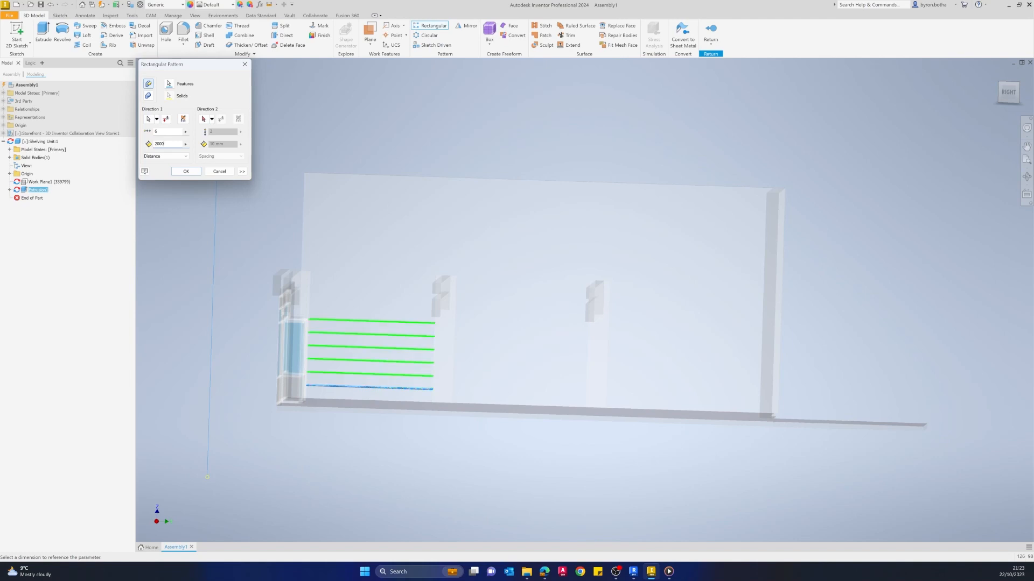
{"action": "middle_click_drag", "start_coordinate": [285, 342], "coordinate": [511, 425], "text": "shift"}
{"action": "left_click", "coordinate": [185, 171]}
- Finish editing the shelving unit in place and return to the top-level assembly
{"action": "middle_click_drag", "start_coordinate": [378, 473], "coordinate": [330, 482], "text": "shift"}
{"action": "middle_click_drag", "start_coordinate": [542, 373], "coordinate": [442, 333], "text": "shift"}
{"action": "scroll", "coordinate": [466, 395], "scroll_direction": "down", "scroll_amount": 3}
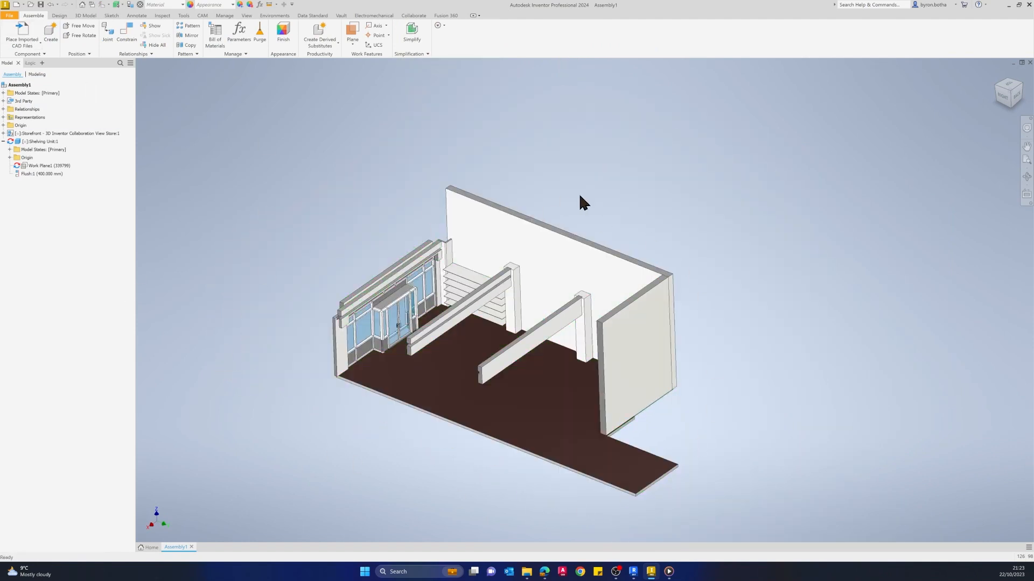
{"action": "middle_click_drag", "start_coordinate": [334, 407], "coordinate": [342, 348]}
- Place two instances of Fridge Enclosure.iam from the Inventor Assets folder in the empty space beside the storefront
{"action": "left_click", "coordinate": [33, 45]}
{"action": "left_click", "coordinate": [30, 58]}
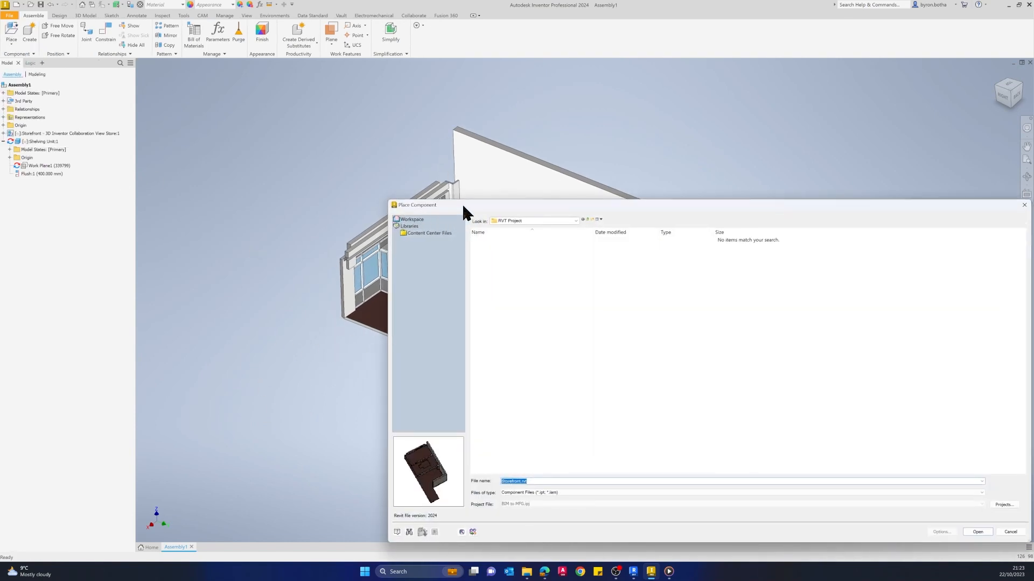
{"action": "left_click", "coordinate": [518, 179]}
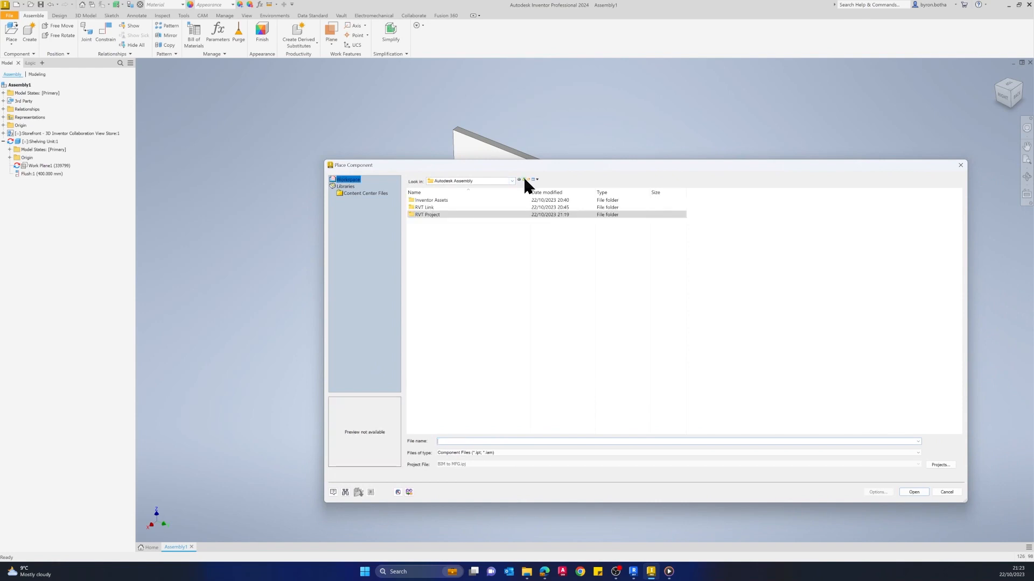
{"action": "double_click", "coordinate": [441, 202]}
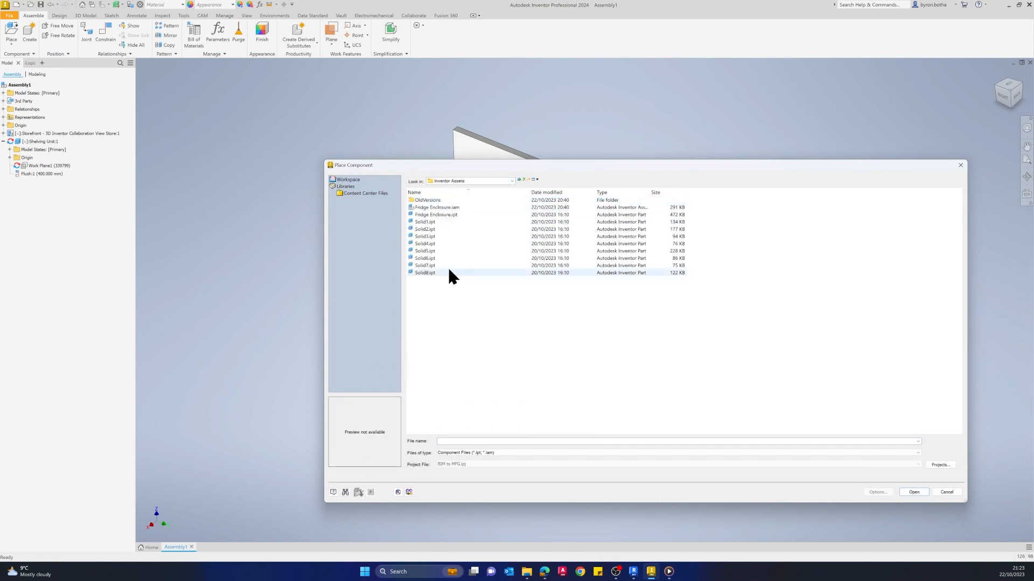
{"action": "left_click", "coordinate": [447, 208]}
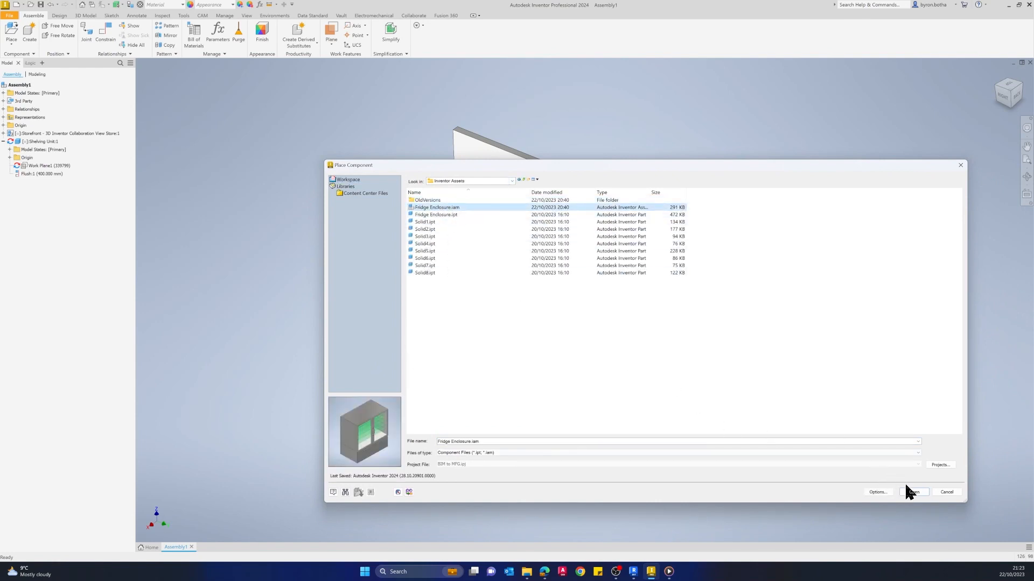
{"action": "left_click", "coordinate": [915, 492]}
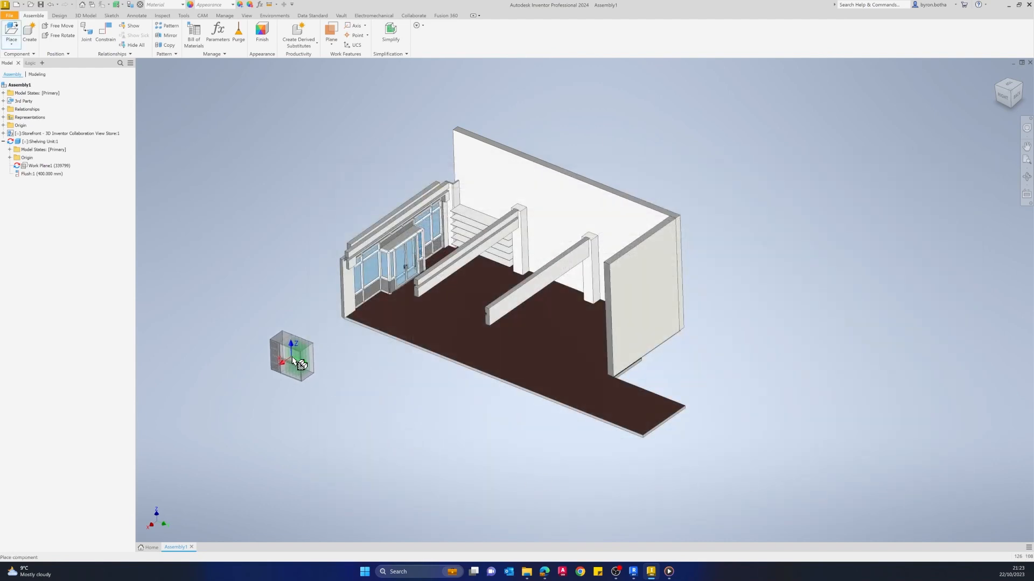
{"action": "left_click", "coordinate": [226, 306]}
{"action": "left_click", "coordinate": [212, 364]}
{"action": "key", "text": "Escape"}
- Mate the underside of one fridge enclosure to the shop floor with a 0 mm offset
{"action": "middle_click_drag", "start_coordinate": [244, 473], "coordinate": [361, 363], "text": "shift"}
{"action": "left_click", "coordinate": [105, 37]}
{"action": "middle_click_drag", "start_coordinate": [296, 362], "coordinate": [441, 349], "text": "shift"}
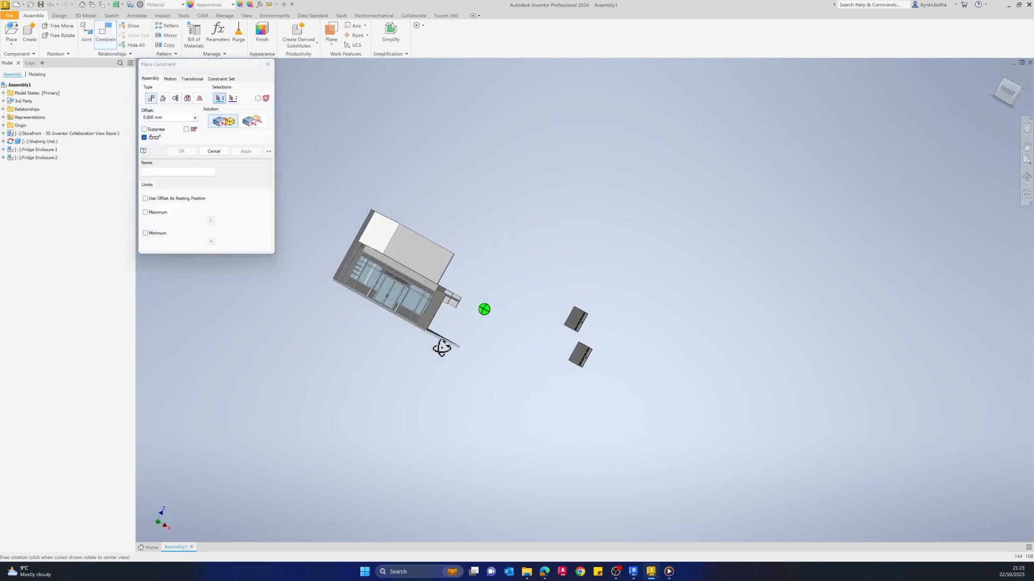
{"action": "scroll", "coordinate": [567, 337], "scroll_direction": "down", "scroll_amount": 5}
{"action": "left_click", "coordinate": [535, 242]}
{"action": "middle_click_drag", "start_coordinate": [537, 243], "coordinate": [316, 342], "text": "shift"}
{"action": "scroll", "coordinate": [683, 461], "scroll_direction": "up", "scroll_amount": 3}
{"action": "middle_click_drag", "start_coordinate": [821, 496], "coordinate": [676, 487]}
{"action": "left_click", "coordinate": [852, 331]}
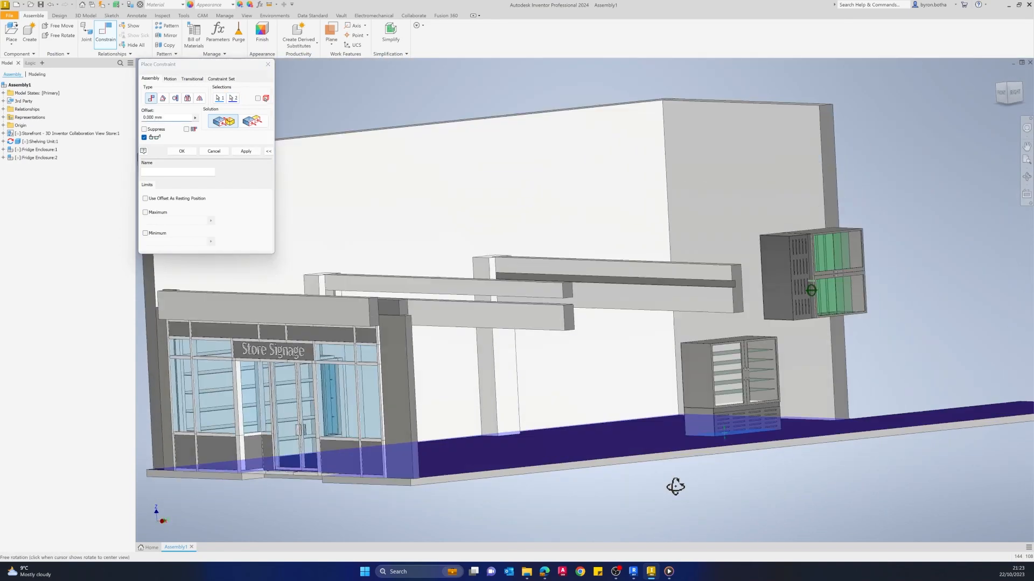
{"action": "left_click", "coordinate": [246, 151]}
- Mate the underside of the second fridge enclosure to the shop floor with a 0 mm offset
{"action": "left_click", "coordinate": [782, 254]}
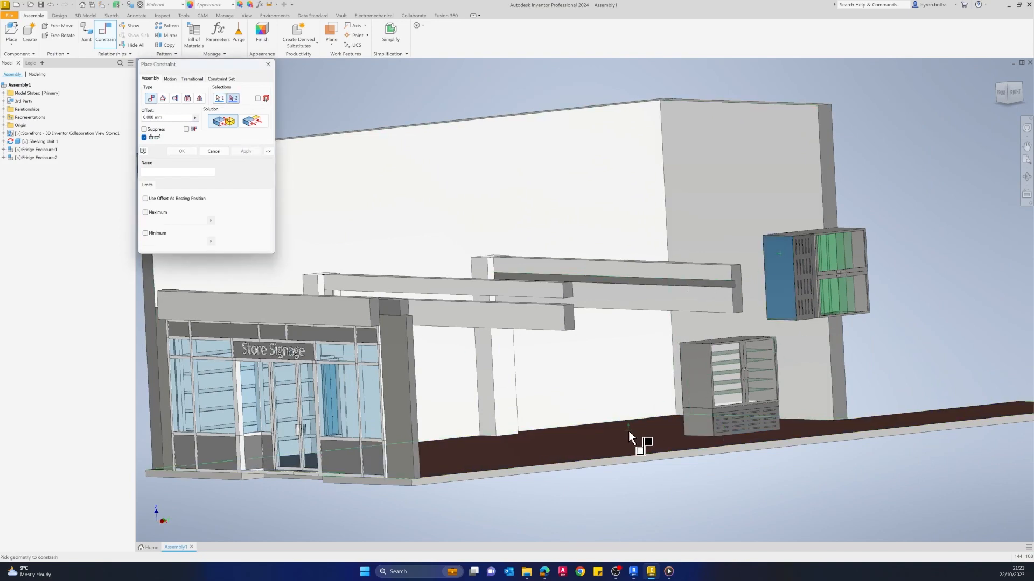
{"action": "left_click", "coordinate": [620, 446]}
{"action": "left_click", "coordinate": [246, 151]}
{"action": "middle_click_drag", "start_coordinate": [657, 504], "coordinate": [510, 523], "text": "shift"}
{"action": "scroll", "coordinate": [539, 451], "scroll_direction": "down", "scroll_amount": 3}
{"action": "key", "text": "Escape"}
{"action": "left_click", "coordinate": [625, 381]}
{"action": "right_click", "coordinate": [622, 379]}
{"action": "left_click", "coordinate": [639, 387]}
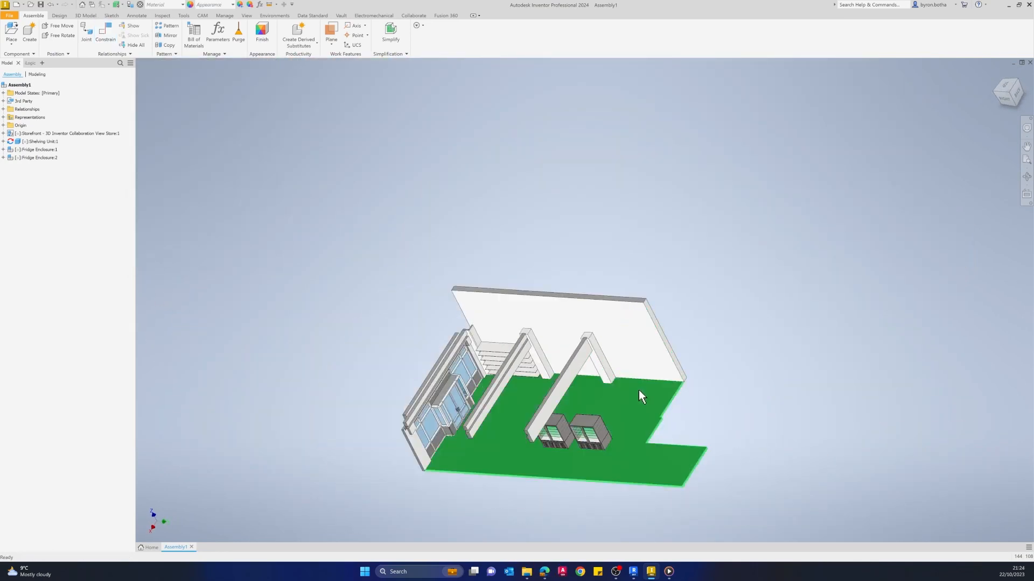
- Mate the back face of one fridge enclosure to the inner face of the side wall with a 0 mm offset
{"action": "middle_click_drag", "start_coordinate": [727, 449], "coordinate": [643, 468], "text": "shift"}
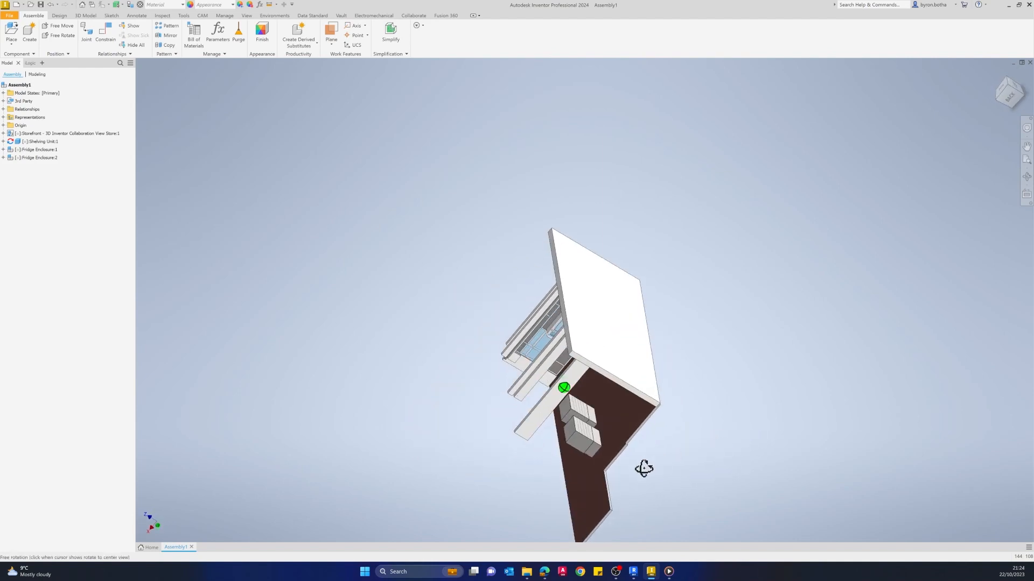
{"action": "left_click", "coordinate": [108, 35]}
{"action": "scroll", "coordinate": [568, 442], "scroll_direction": "up", "scroll_amount": 4}
{"action": "middle_click_drag", "start_coordinate": [568, 441], "coordinate": [610, 357], "text": "shift"}
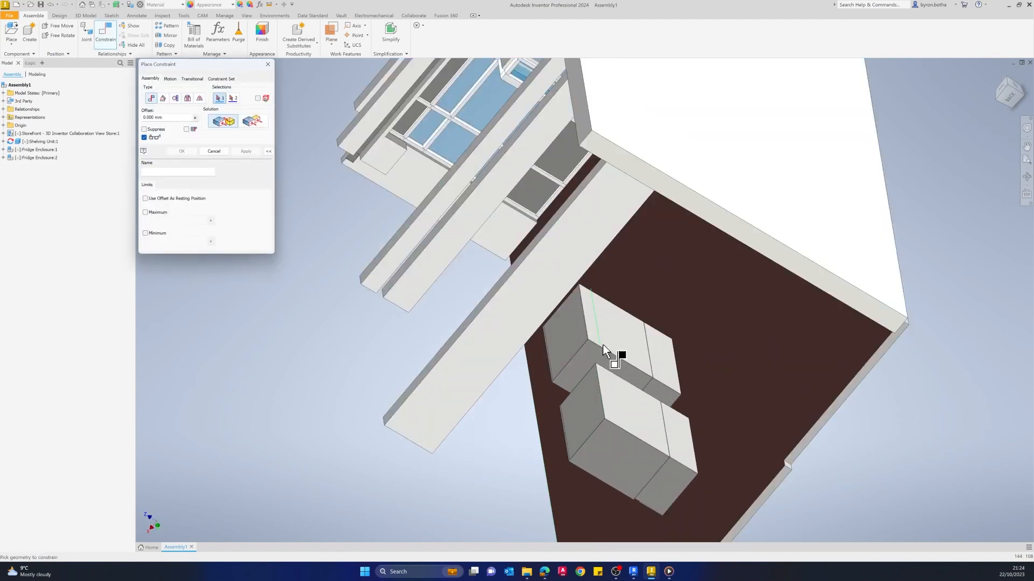
{"action": "left_click", "coordinate": [605, 331]}
{"action": "middle_click_drag", "start_coordinate": [474, 431], "coordinate": [602, 389], "text": "shift"}
{"action": "left_click", "coordinate": [353, 270]}
{"action": "middle_click_drag", "start_coordinate": [721, 455], "coordinate": [603, 473], "text": "shift"}
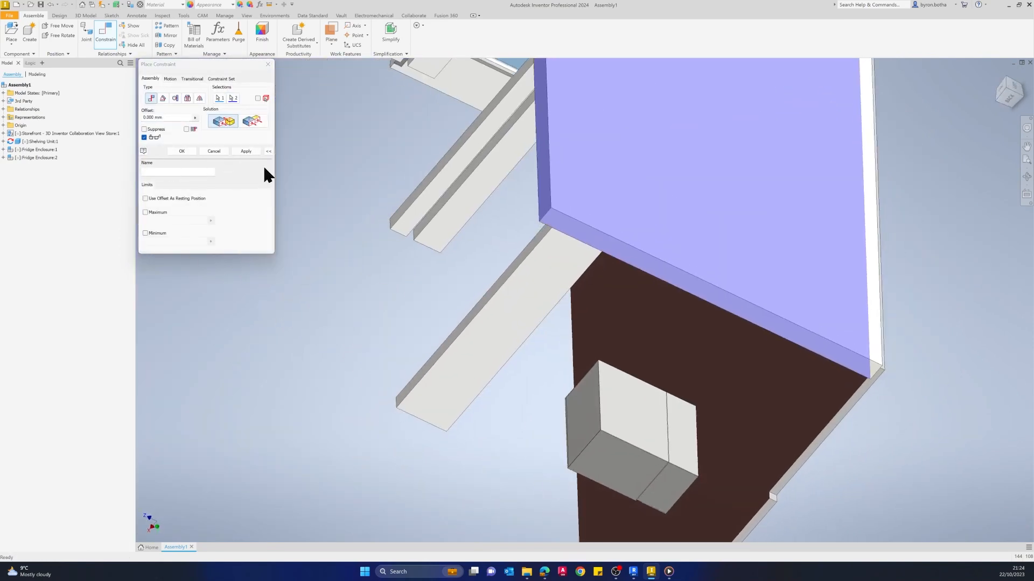
{"action": "left_click", "coordinate": [246, 150]}
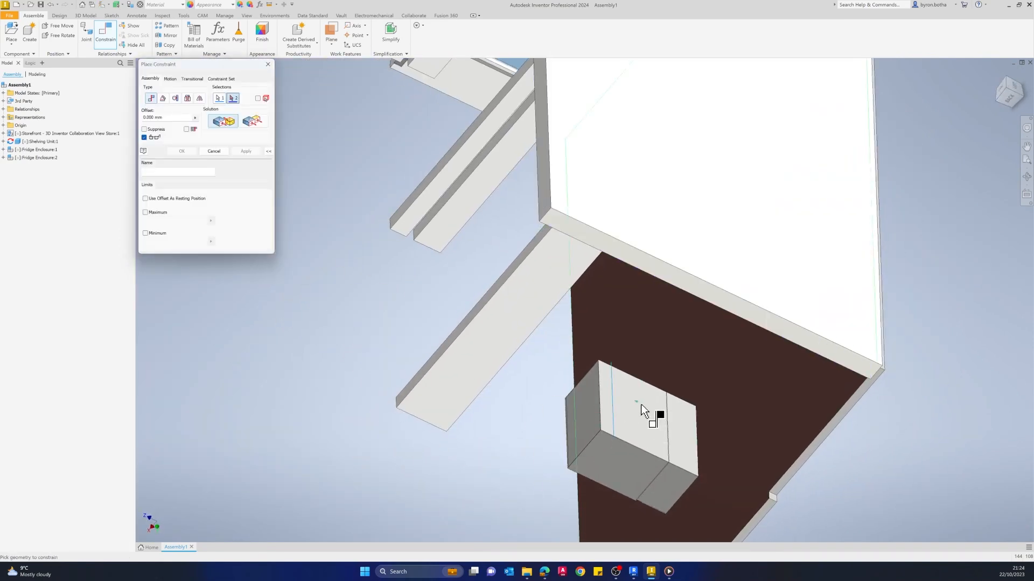
- Set the selection priority to faces and edges
{"action": "key", "text": "Escape"}
{"action": "left_click", "coordinate": [102, 35]}
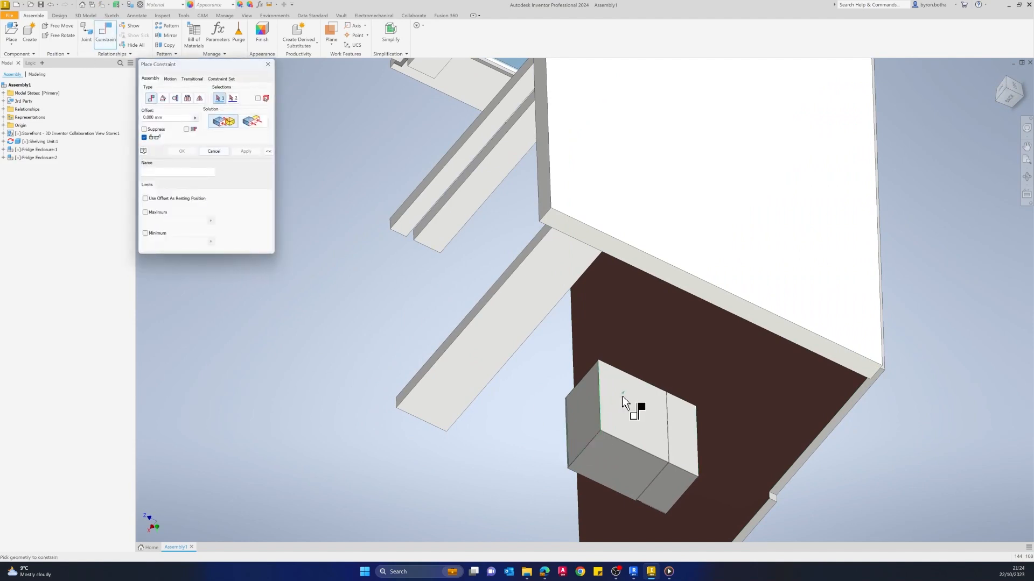
{"action": "scroll", "coordinate": [626, 401], "scroll_direction": "up", "scroll_amount": 5}
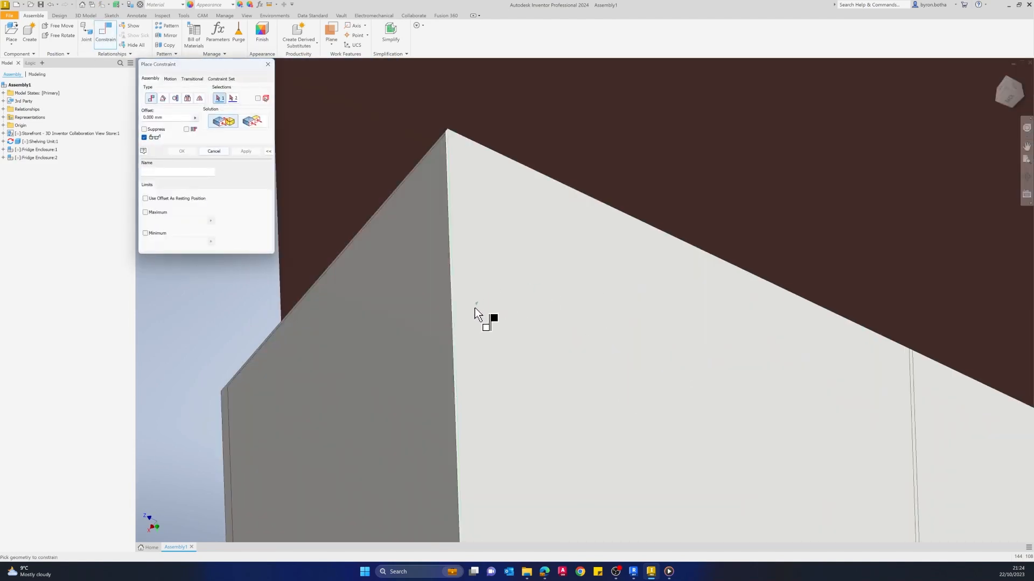
{"action": "left_click", "coordinate": [121, 4]}
{"action": "left_click", "coordinate": [156, 53]}
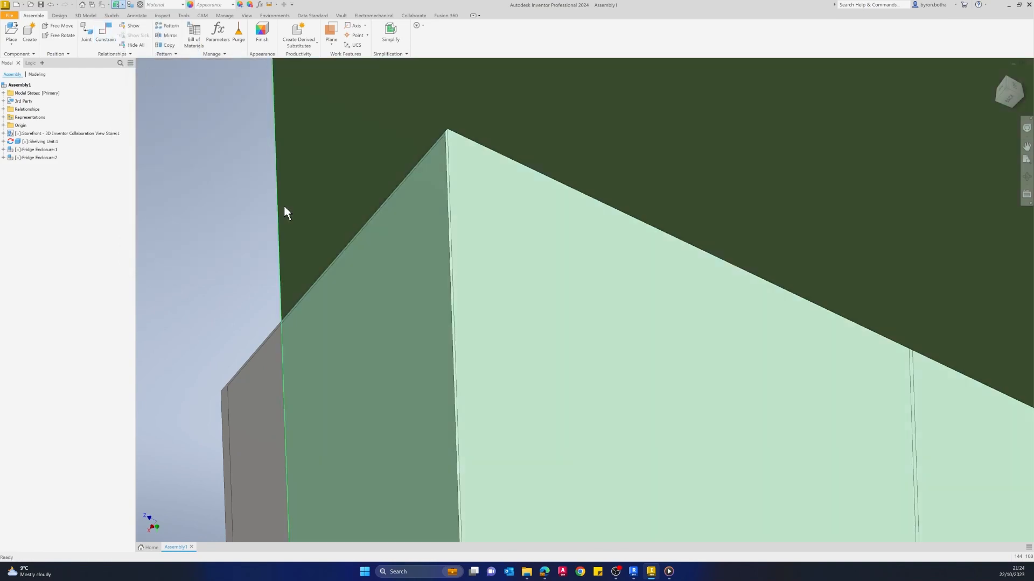
- Mate the back face of the other fridge enclosure to the side wall with a 0 mm offset
{"action": "scroll", "coordinate": [371, 312], "scroll_direction": "down", "scroll_amount": 3}
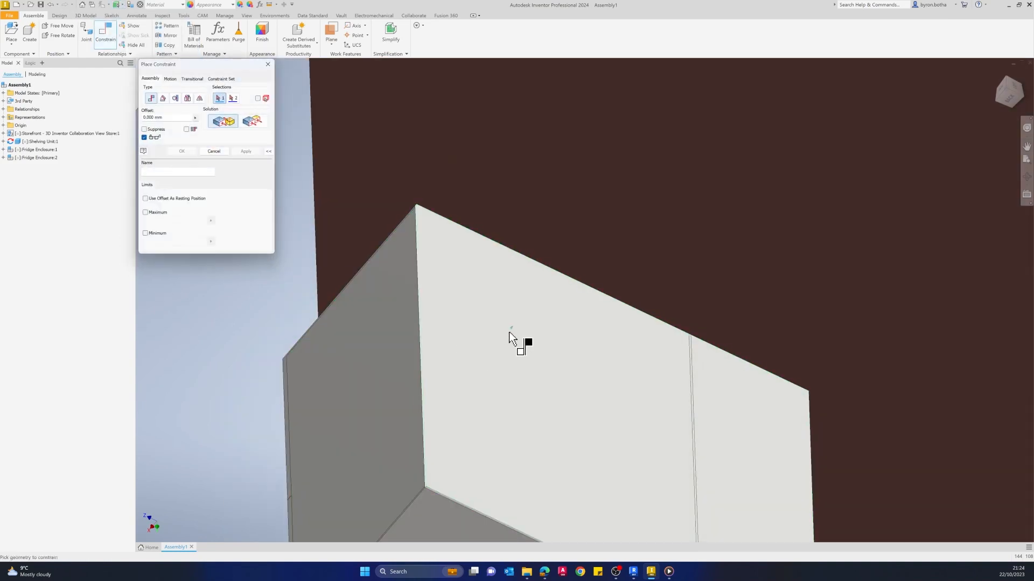
{"action": "left_click", "coordinate": [506, 332]}
{"action": "scroll", "coordinate": [309, 468], "scroll_direction": "down", "scroll_amount": 5}
{"action": "middle_click_drag", "start_coordinate": [302, 386], "coordinate": [296, 407], "text": "shift"}
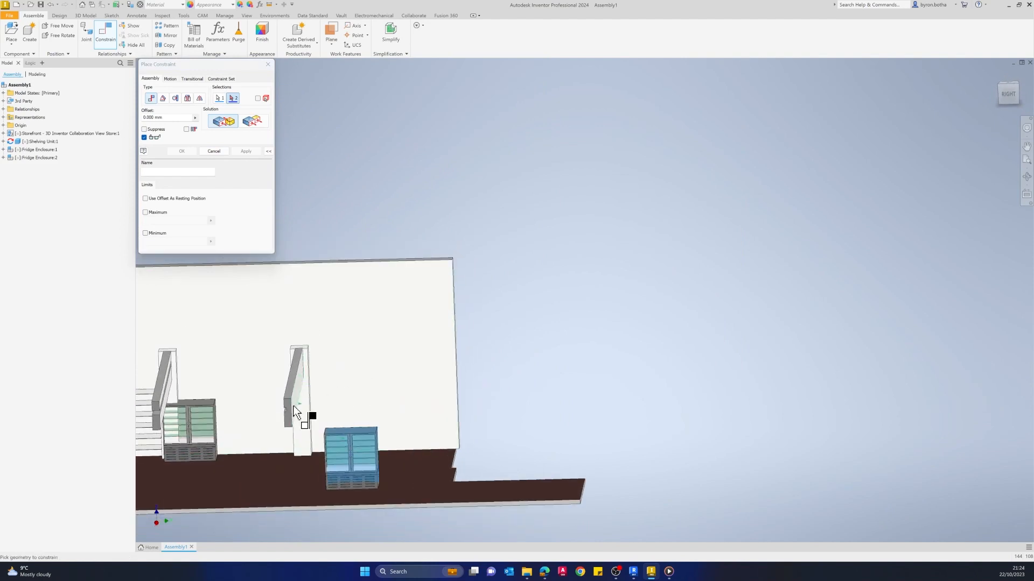
{"action": "left_click", "coordinate": [253, 416]}
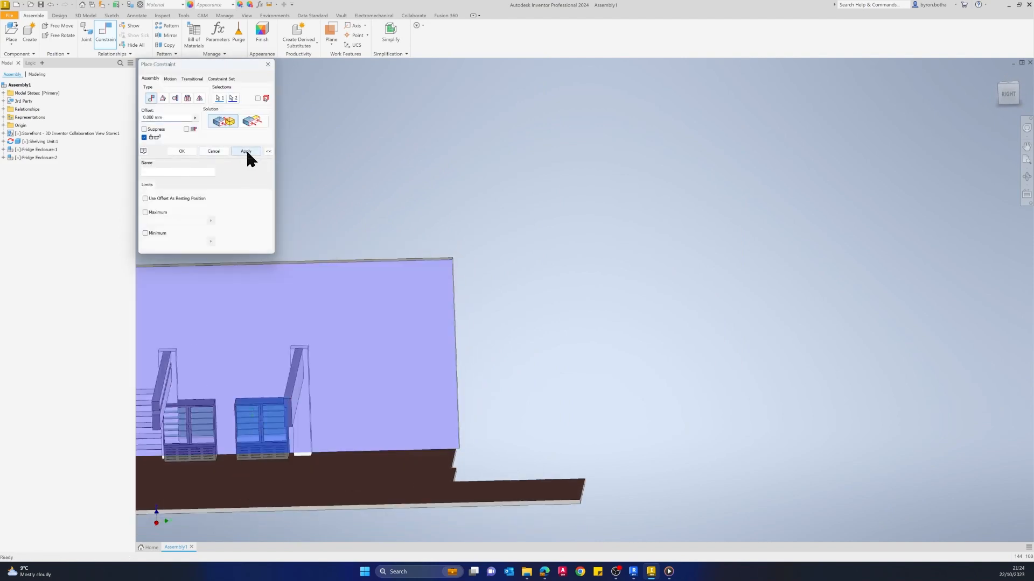
{"action": "left_click", "coordinate": [246, 151]}
{"action": "key", "text": "Escape"}
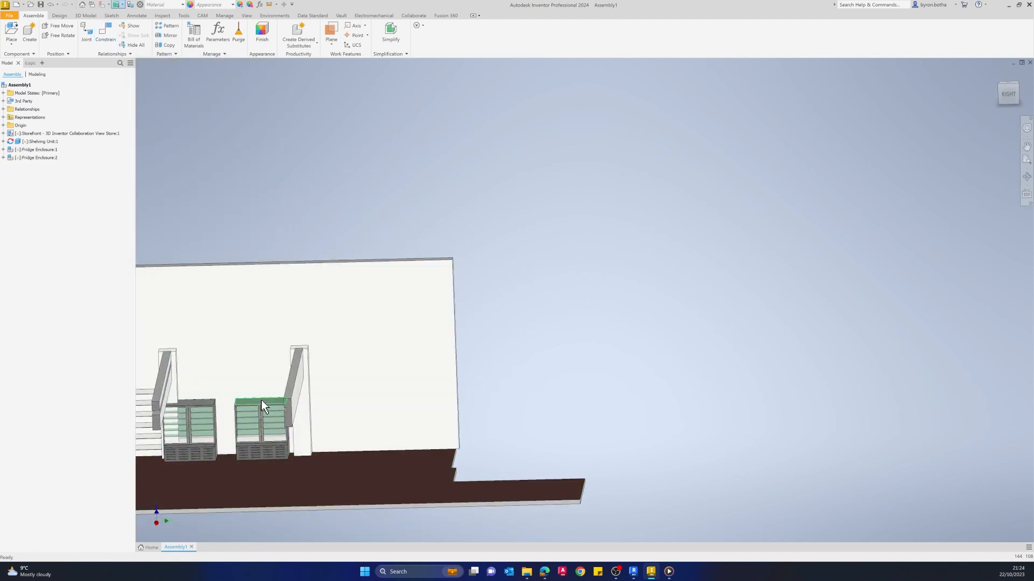
- Switch the selection priority to parts and slide the fridge enclosure nearest the far column along the wall, away from that column
{"action": "left_click", "coordinate": [121, 5]}
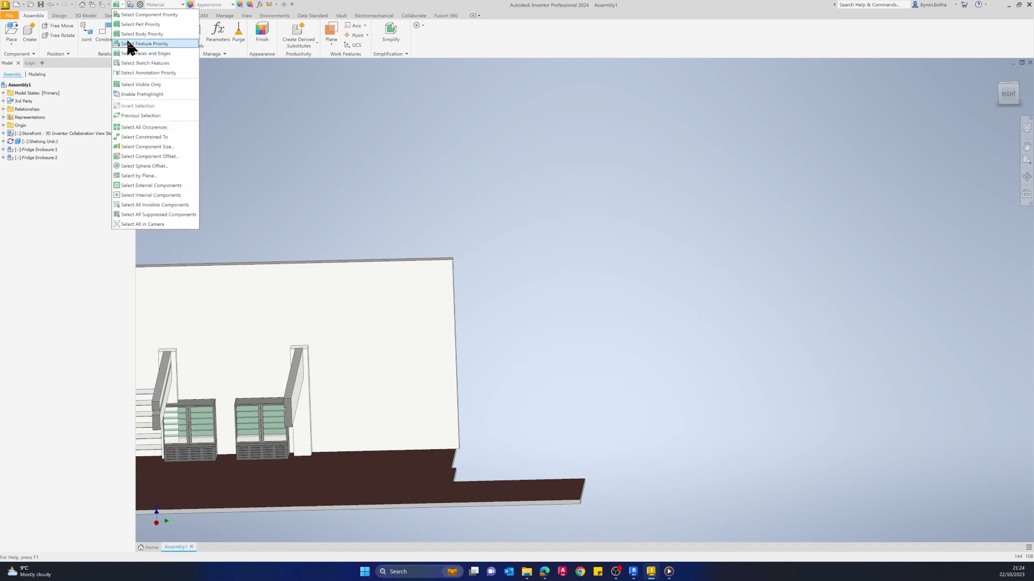
{"action": "left_click", "coordinate": [140, 30]}
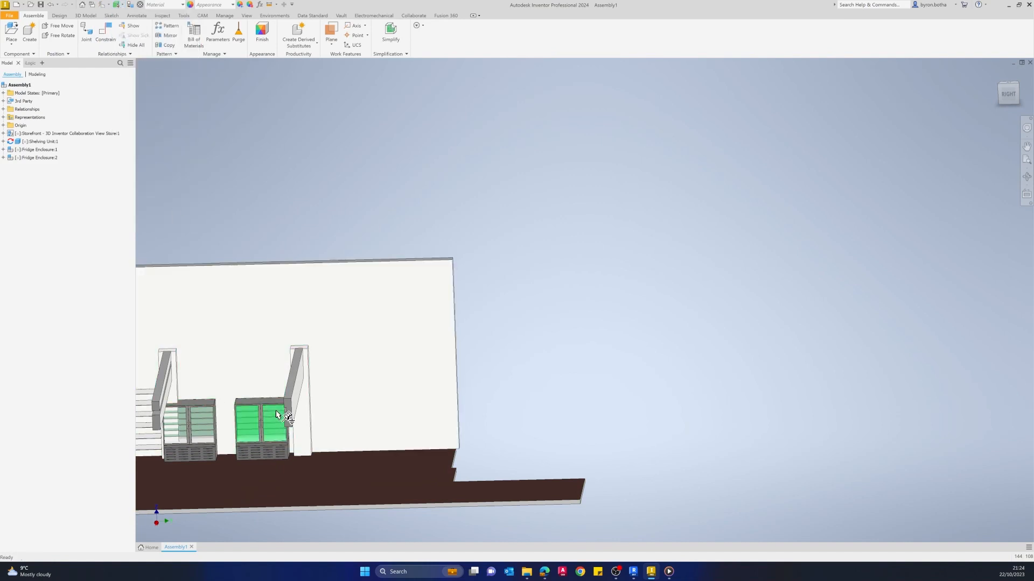
{"action": "left_click_drag", "start_coordinate": [279, 415], "coordinate": [237, 403]}
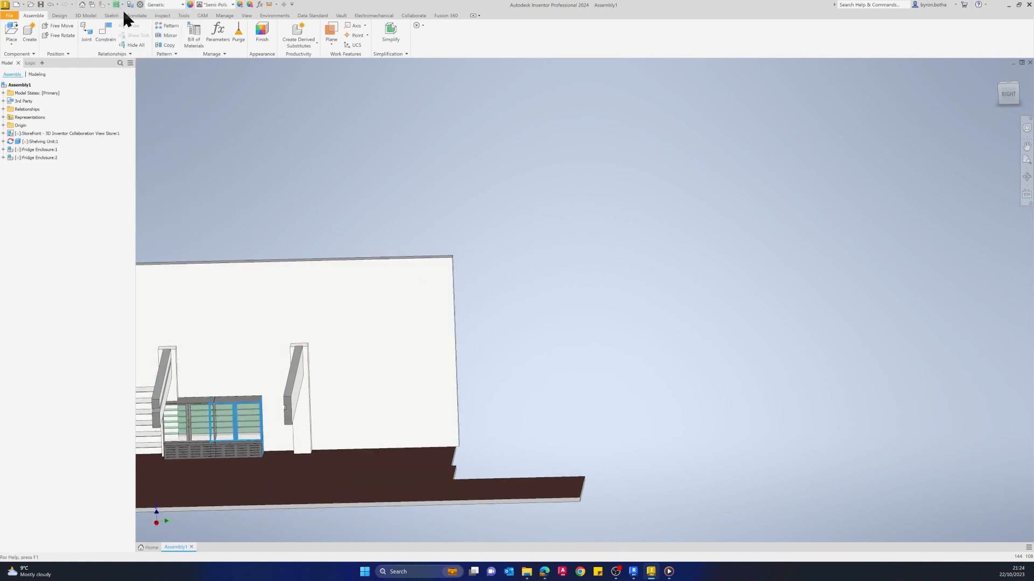
- Mate the side of that fridge enclosure to the facing side of the far column with a 50 mm offset
{"action": "left_click", "coordinate": [106, 32]}
{"action": "middle_click_drag", "start_coordinate": [295, 461], "coordinate": [301, 384], "text": "shift"}
{"action": "middle_click_drag", "start_coordinate": [249, 456], "coordinate": [232, 451], "text": "shift"}
{"action": "scroll", "coordinate": [296, 414], "scroll_direction": "up", "scroll_amount": 8}
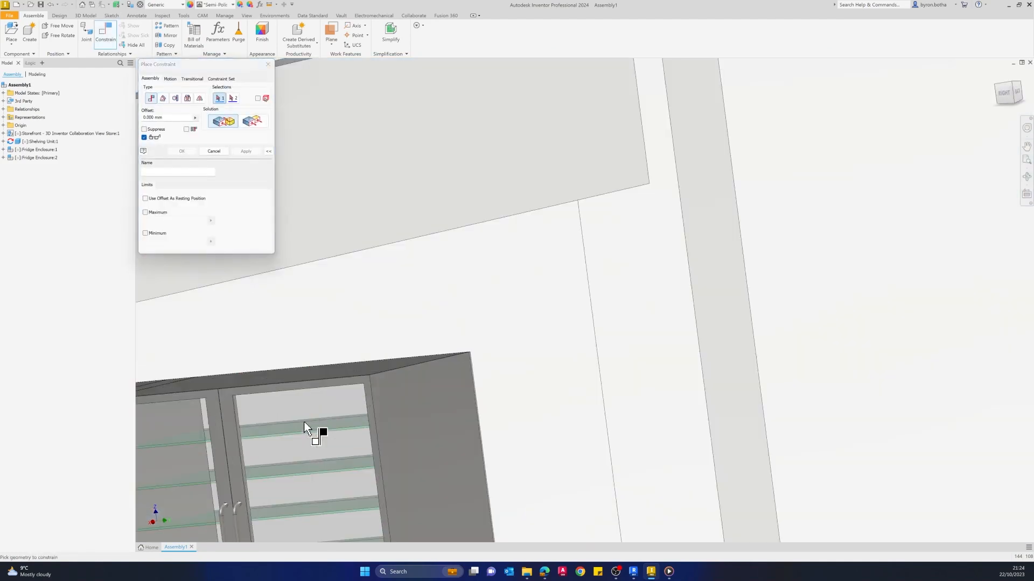
{"action": "left_click", "coordinate": [528, 447]}
{"action": "scroll", "coordinate": [379, 490], "scroll_direction": "down", "scroll_amount": 5}
{"action": "middle_click_drag", "start_coordinate": [367, 486], "coordinate": [453, 487], "text": "shift"}
{"action": "left_click", "coordinate": [422, 460]}
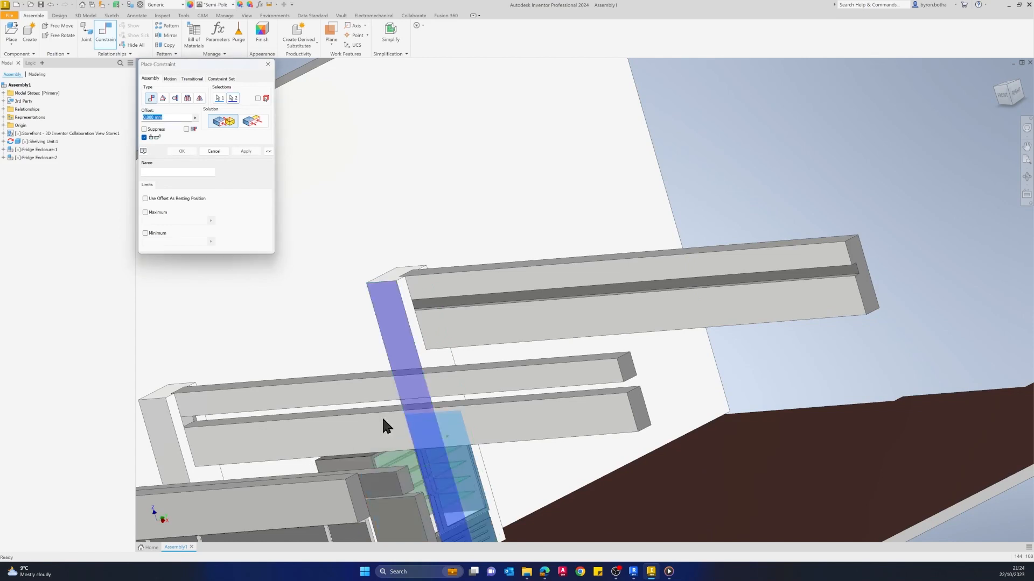
{"action": "type", "text": "50"}
{"action": "left_click", "coordinate": [183, 151]}
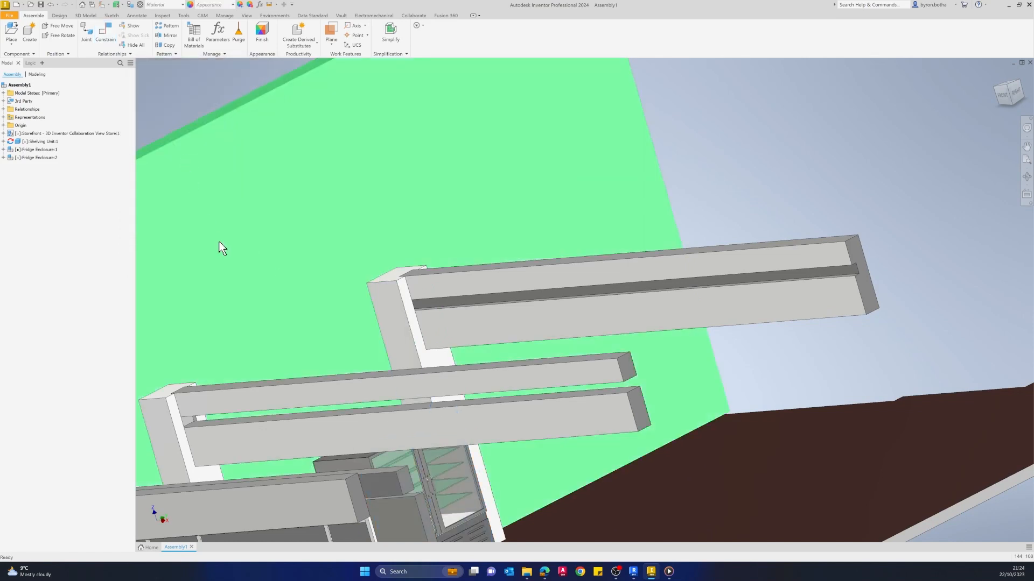
- Slide the fridge enclosure nearer the shelving along the wall toward the constrained fridge enclosure
{"action": "middle_click_drag", "start_coordinate": [487, 480], "coordinate": [553, 402]}
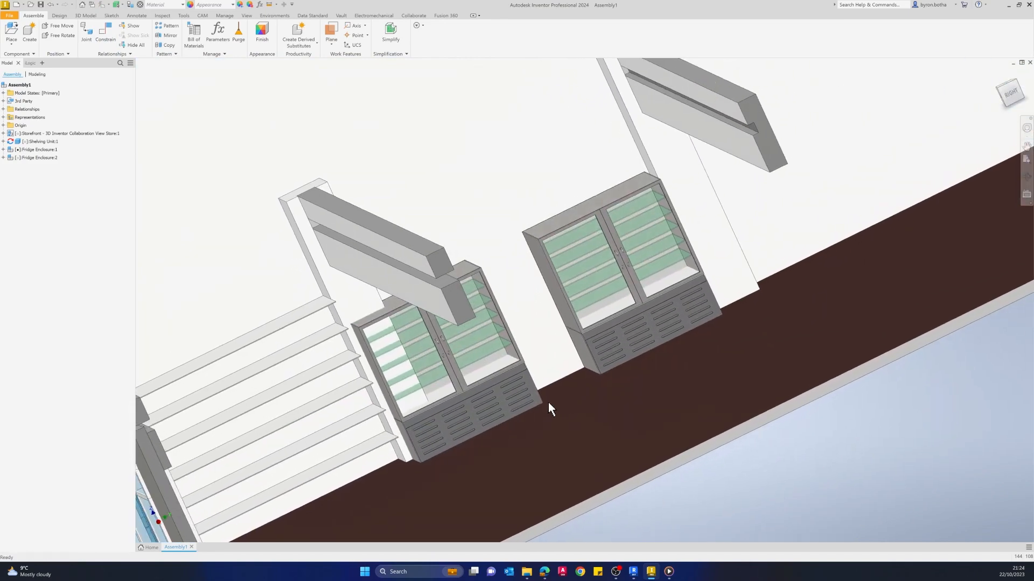
{"action": "left_click_drag", "start_coordinate": [469, 440], "coordinate": [549, 406]}
{"action": "left_click", "coordinate": [107, 44]}
{"action": "middle_click_drag", "start_coordinate": [301, 387], "coordinate": [357, 330], "text": "shift"}
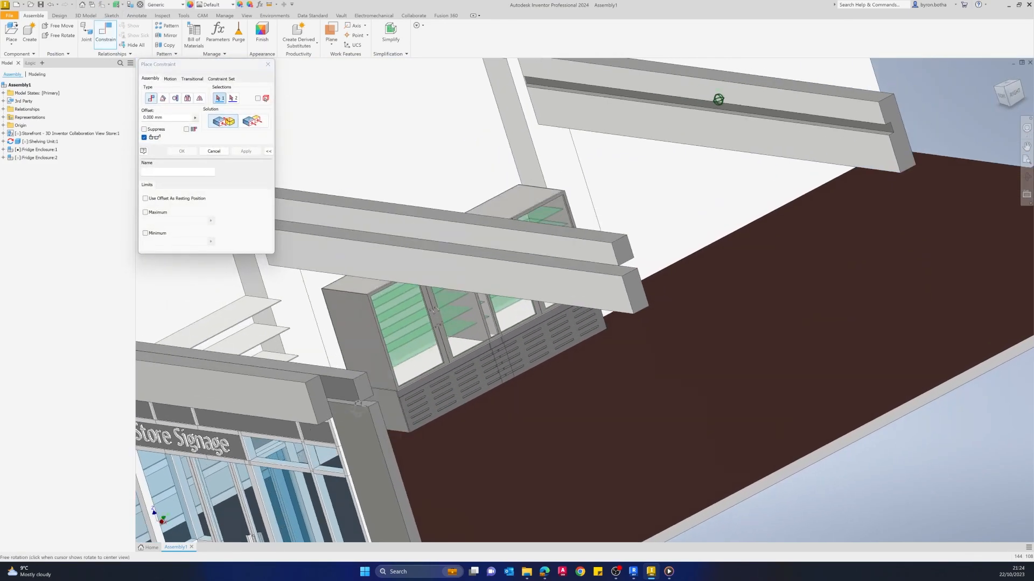
{"action": "left_click", "coordinate": [353, 327]}
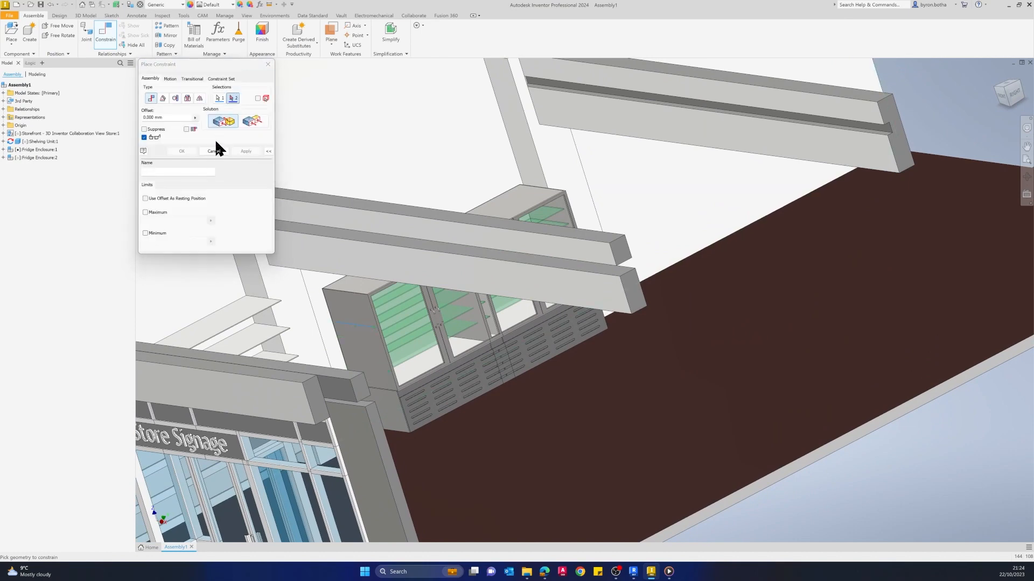
{"action": "left_click", "coordinate": [215, 150]}
- Mate the outer side of the fridge enclosure nearer the shelving to the adjacent column's face with a 50 mm offset
{"action": "left_click", "coordinate": [105, 34]}
{"action": "left_click", "coordinate": [355, 323]}
{"action": "middle_click_drag", "start_coordinate": [323, 334], "coordinate": [377, 264], "text": "shift"}
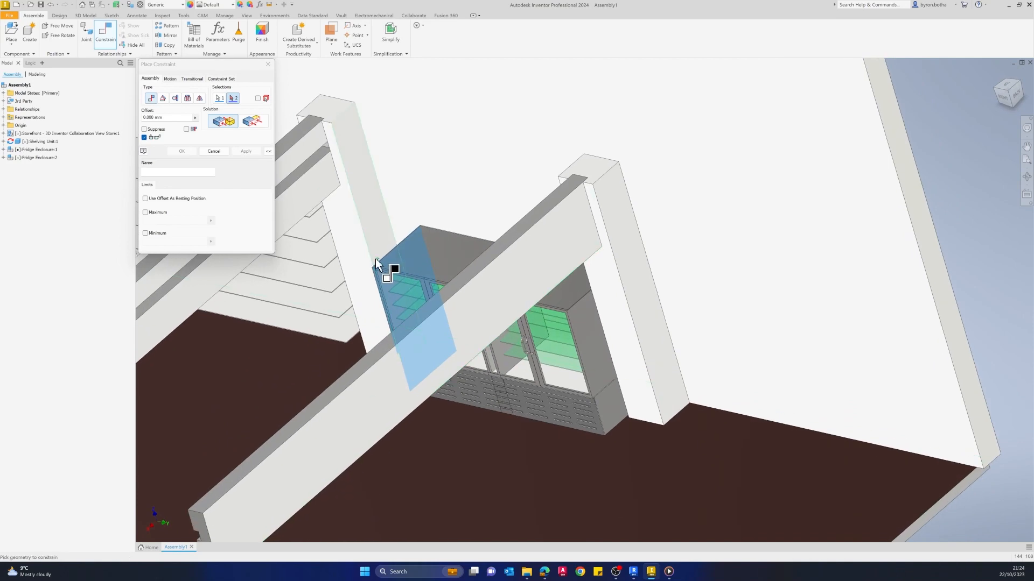
{"action": "left_click", "coordinate": [380, 238]}
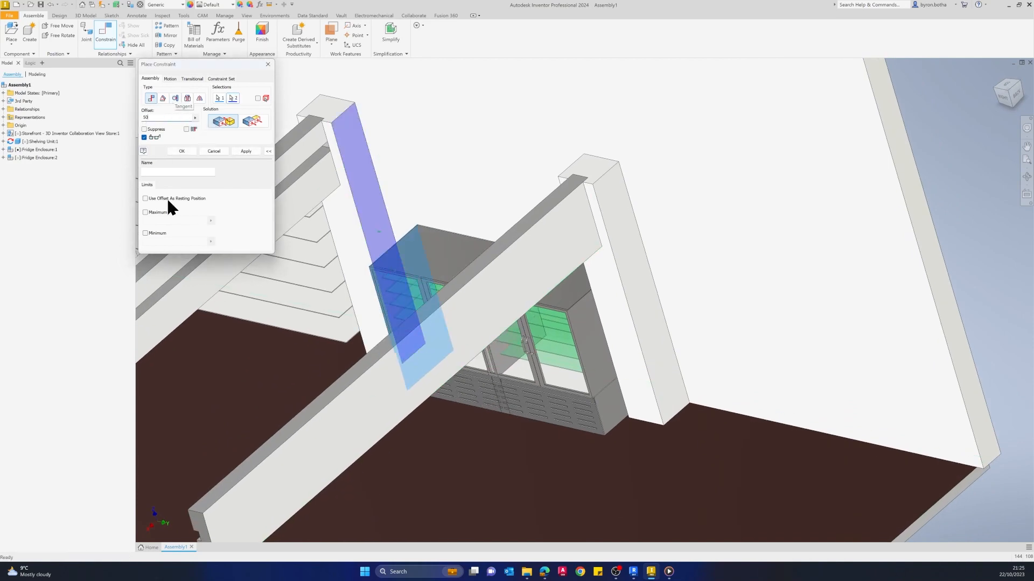
{"action": "left_click", "coordinate": [181, 151]}
- Examine the positions of the fridge enclosures and shelving in the store from the side, above and the front
{"action": "middle_click_drag", "start_coordinate": [181, 156], "coordinate": [462, 254], "text": "shift"}
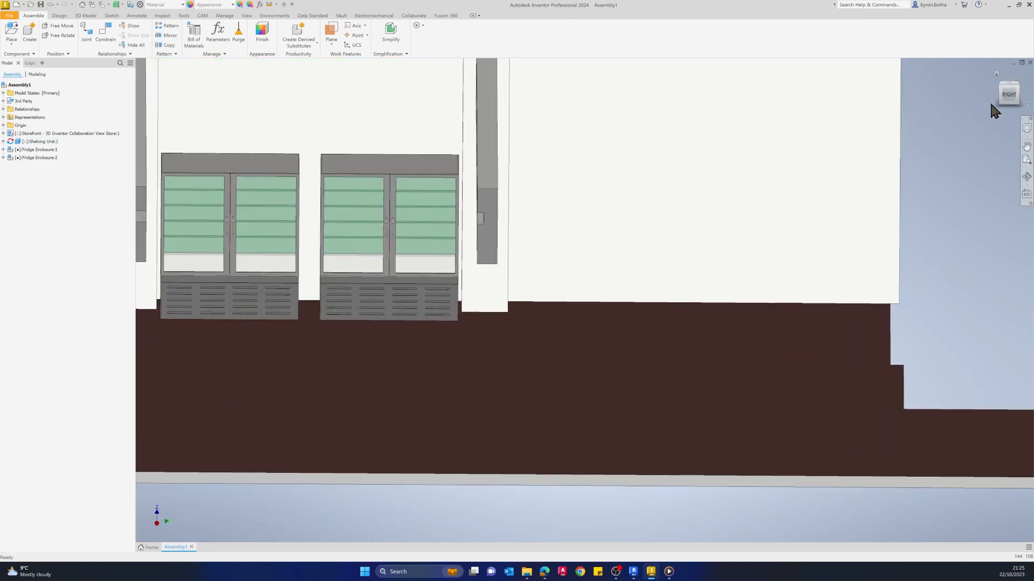
{"action": "left_click", "coordinate": [1007, 95]}
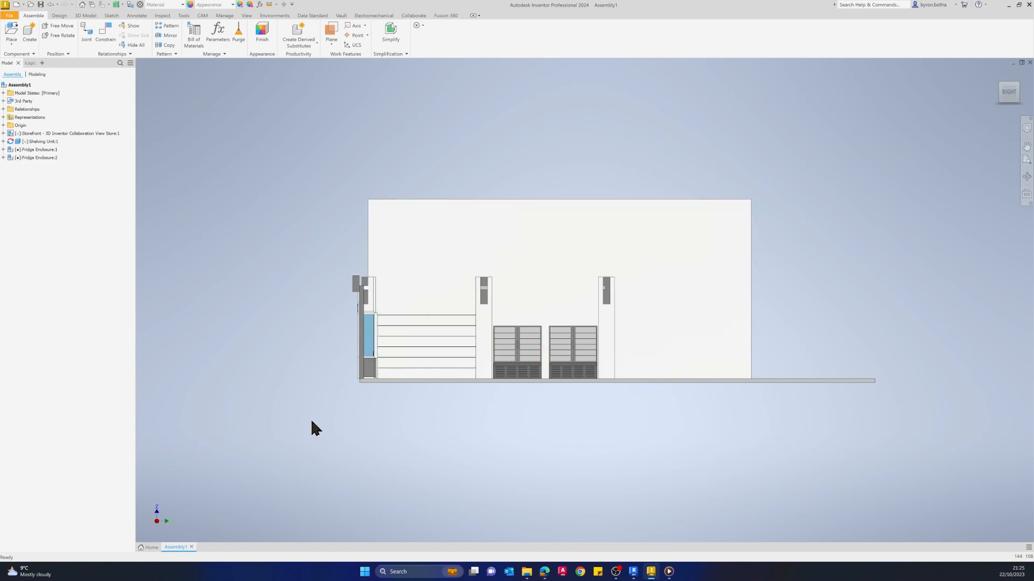
{"action": "middle_click_drag", "start_coordinate": [309, 417], "coordinate": [348, 479], "text": "shift"}
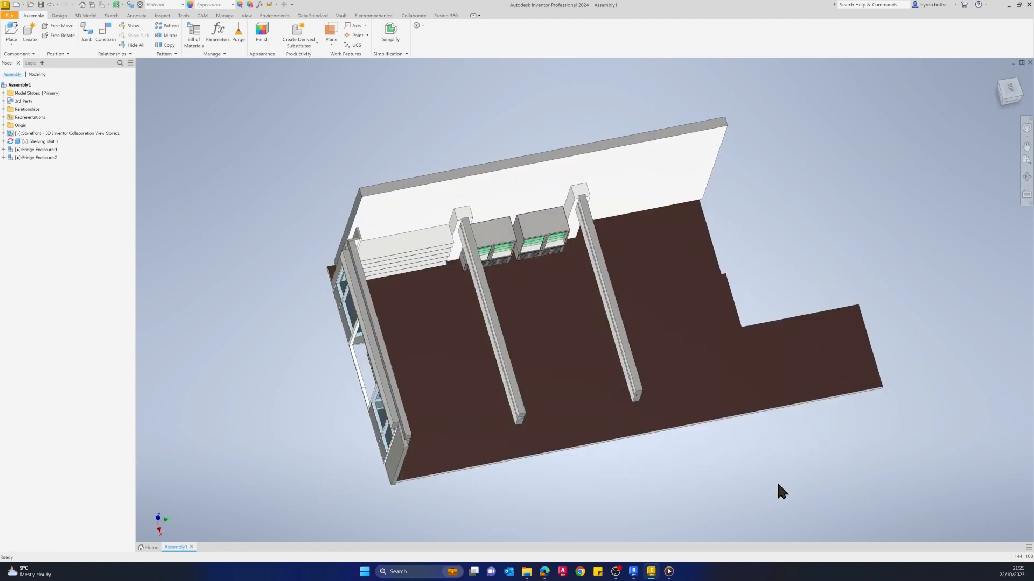
{"action": "middle_click_drag", "start_coordinate": [777, 482], "coordinate": [605, 446]}
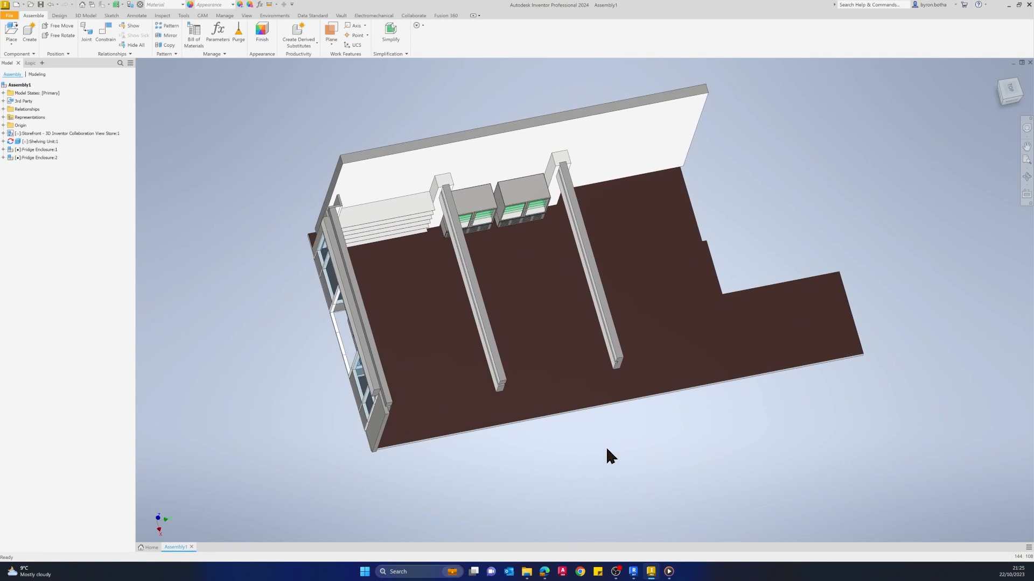
{"action": "middle_click_drag", "start_coordinate": [672, 438], "coordinate": [729, 395], "text": "shift"}
{"action": "scroll", "coordinate": [619, 379], "scroll_direction": "up", "scroll_amount": 4}
{"action": "scroll", "coordinate": [577, 319], "scroll_direction": "down", "scroll_amount": 2}
{"action": "scroll", "coordinate": [577, 318], "scroll_direction": "down", "scroll_amount": 3}
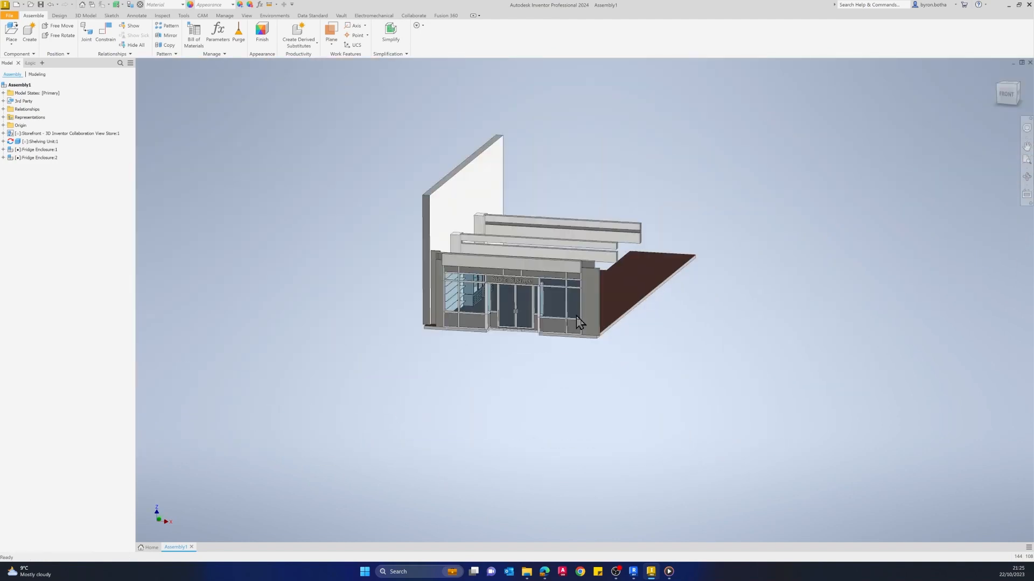
- Hide the Store Signage lettering above the entrance doors
{"action": "middle_click_drag", "start_coordinate": [554, 393], "coordinate": [528, 332], "text": "shift"}
{"action": "scroll", "coordinate": [471, 293], "scroll_direction": "up", "scroll_amount": 5}
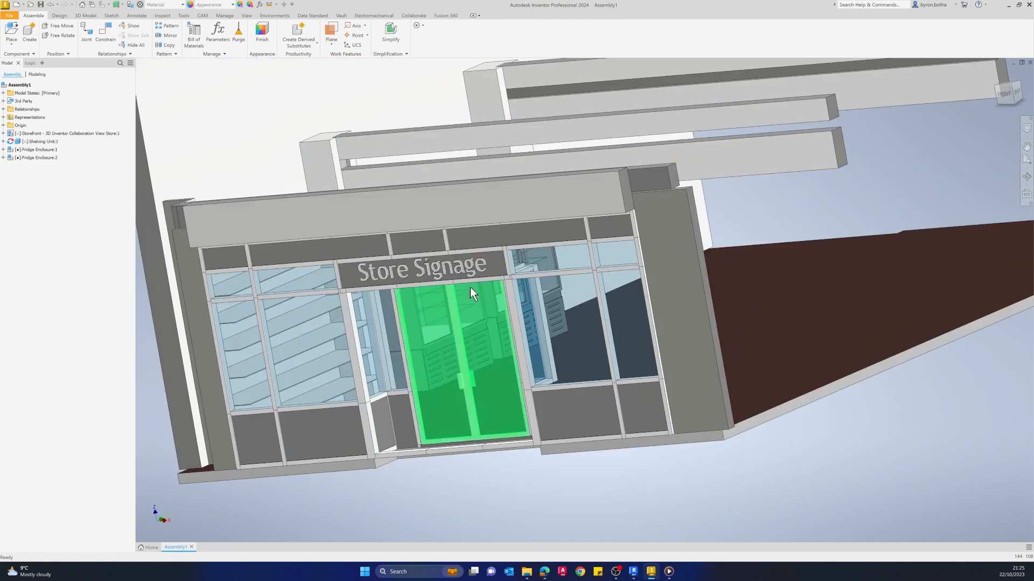
{"action": "left_click", "coordinate": [386, 273]}
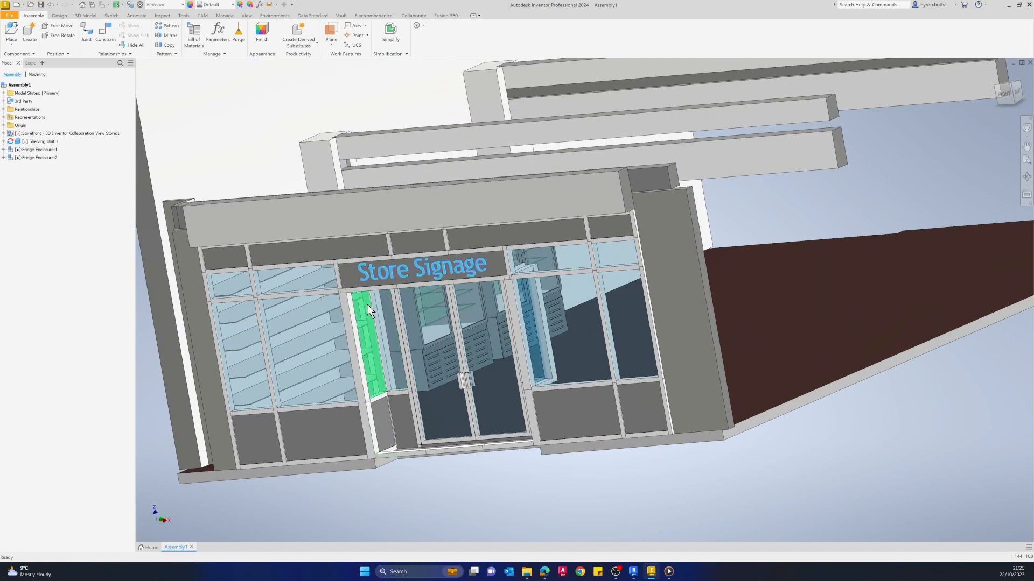
{"action": "right_click", "coordinate": [382, 273]}
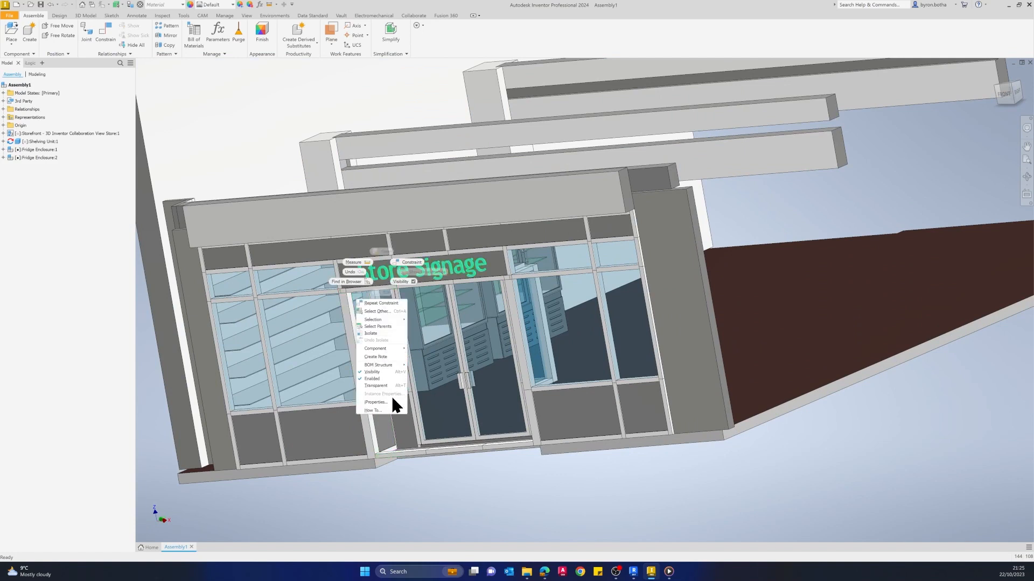
{"action": "left_click", "coordinate": [400, 282]}
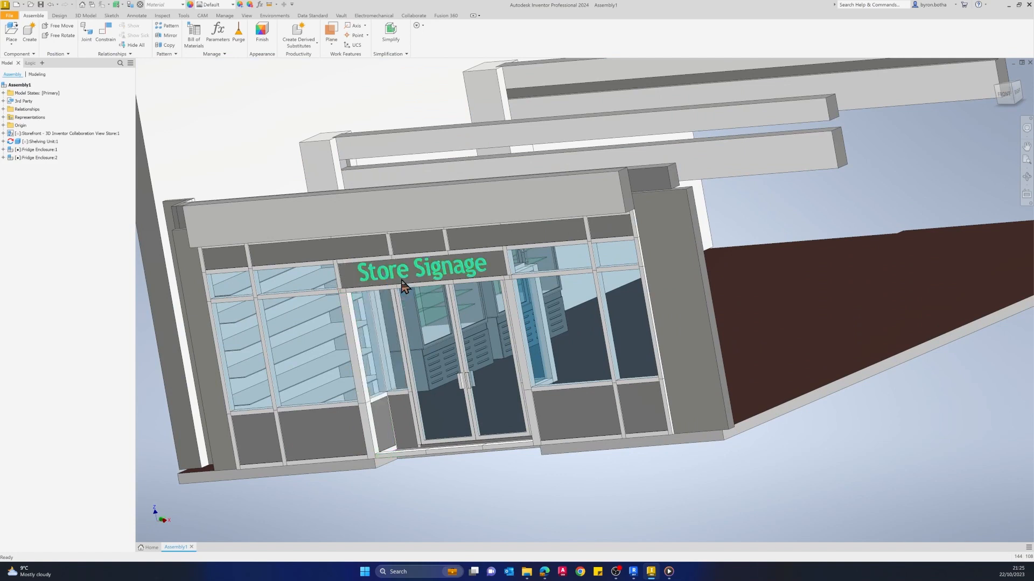
- Create a new in-place part from the Standard.ipt template, constrained to the front face of the blank panel above the entrance doors
{"action": "left_click", "coordinate": [30, 33]}
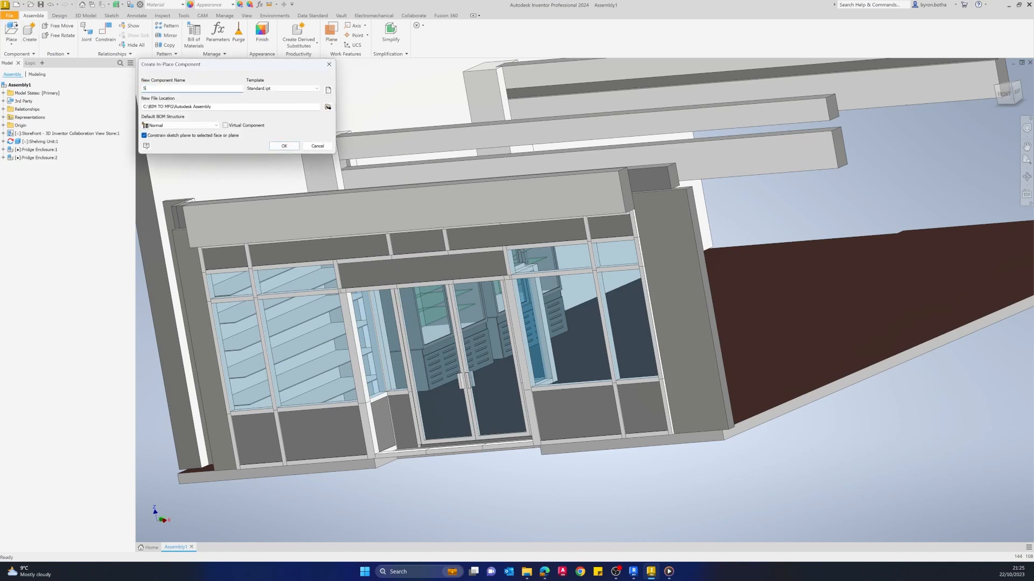
{"action": "left_click", "coordinate": [284, 146]}
{"action": "left_click", "coordinate": [363, 273]}
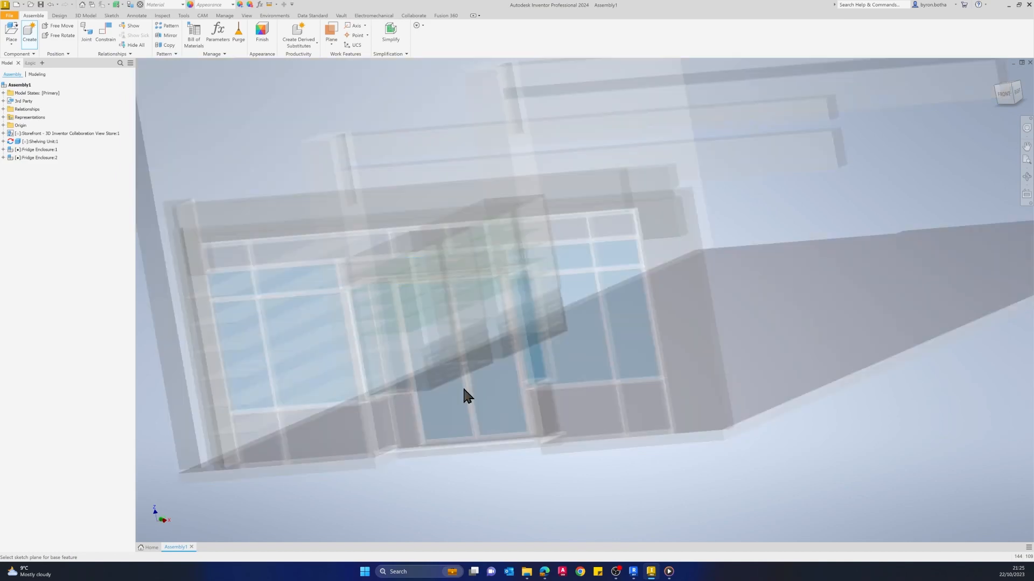
- Start a 2D sketch on the front face of the panel above the entrance and orient the view upright
{"action": "left_click", "coordinate": [464, 396]}
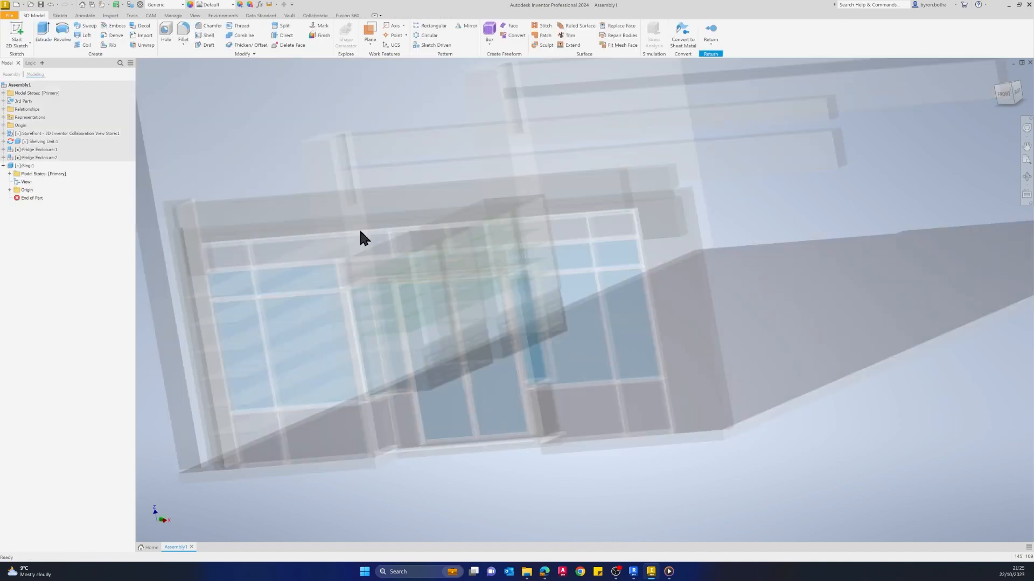
{"action": "left_click", "coordinate": [21, 38]}
{"action": "left_click_drag", "start_coordinate": [521, 429], "coordinate": [514, 406]}
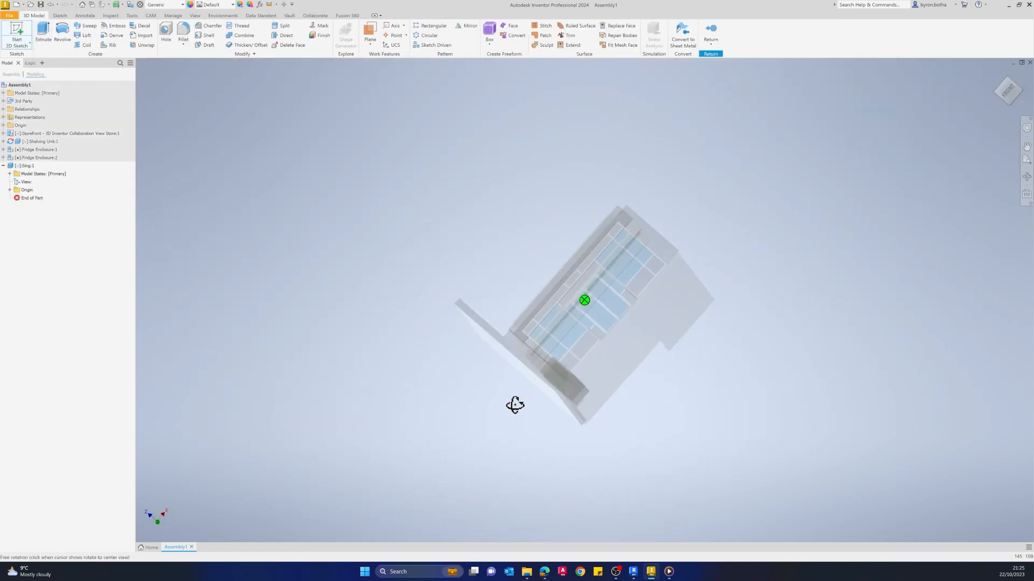
{"action": "key", "text": "s"}
{"action": "scroll", "coordinate": [581, 295], "scroll_direction": "up", "scroll_amount": 10}
{"action": "left_click", "coordinate": [508, 373]}
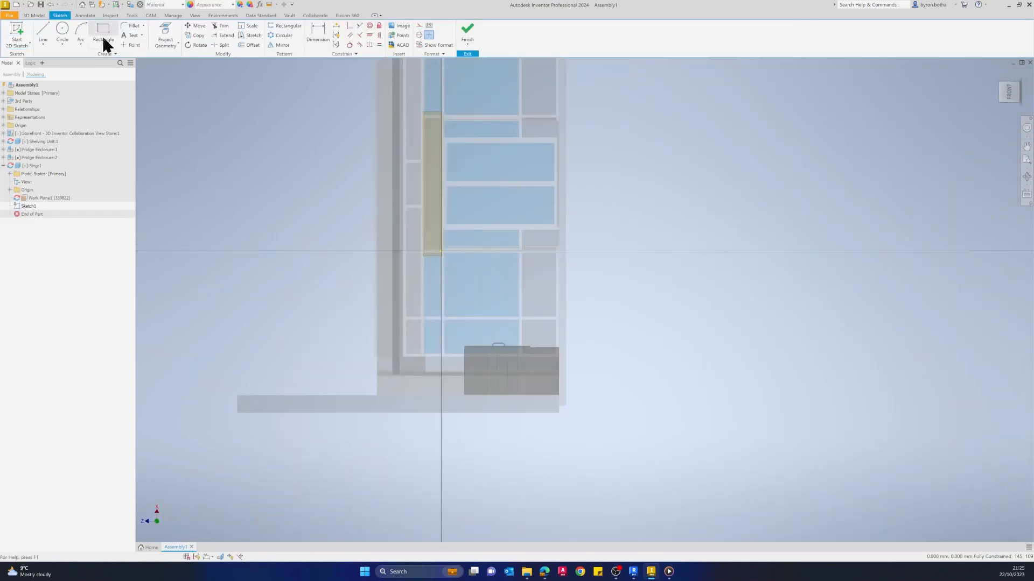
{"action": "middle_click_drag", "start_coordinate": [628, 286], "coordinate": [623, 364]}
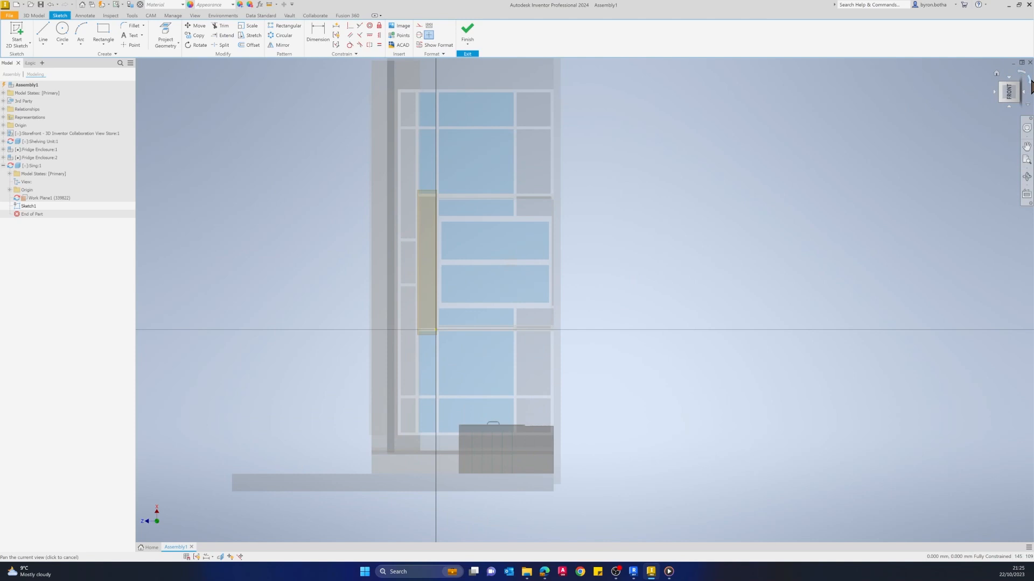
{"action": "left_click", "coordinate": [1030, 85]}
- Place the sketch text "Man and Machine" on the panel and enlarge its text height to signage scale
{"action": "left_click", "coordinate": [129, 36]}
{"action": "scroll", "coordinate": [382, 335], "scroll_direction": "up", "scroll_amount": 5}
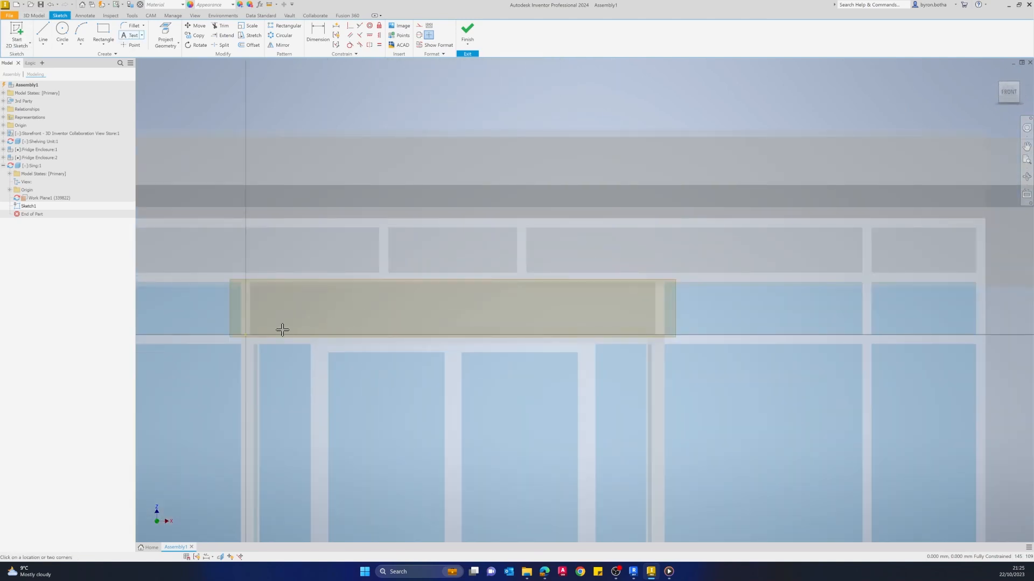
{"action": "left_click", "coordinate": [642, 290]}
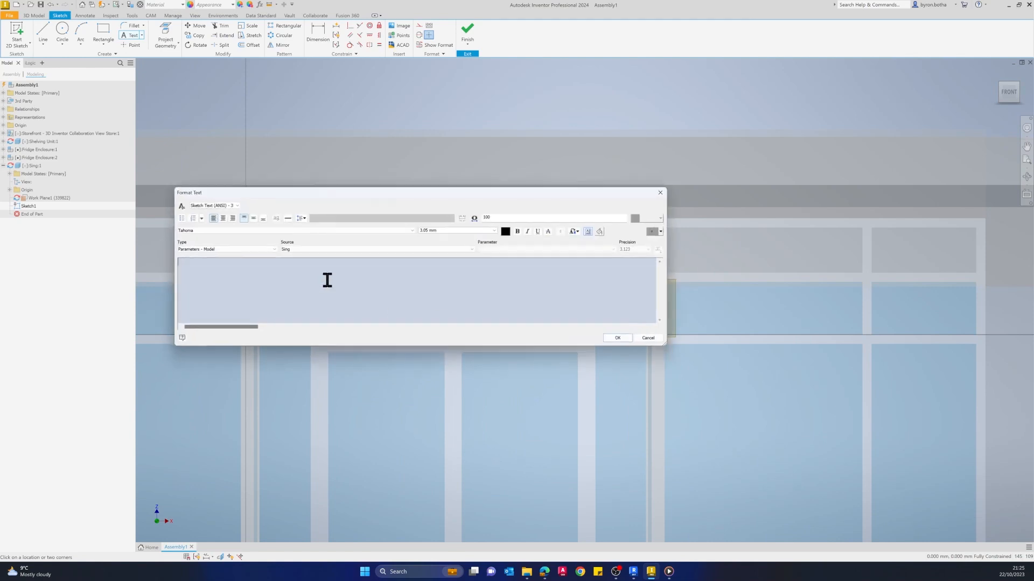
{"action": "type", "text": "Man "}
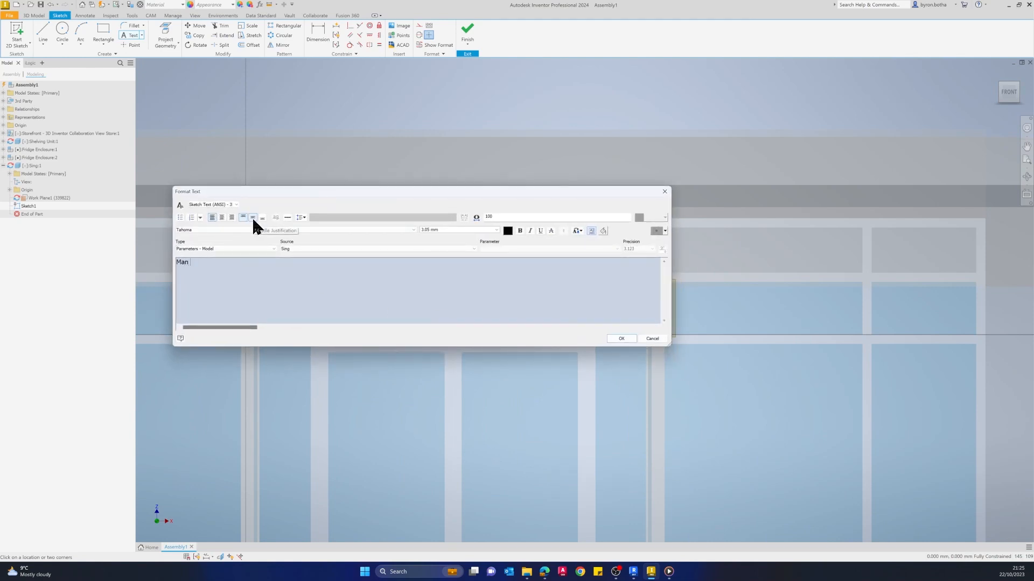
{"action": "type", "text": "and Machine"}
{"action": "left_click_drag", "start_coordinate": [240, 266], "coordinate": [54, 262]}
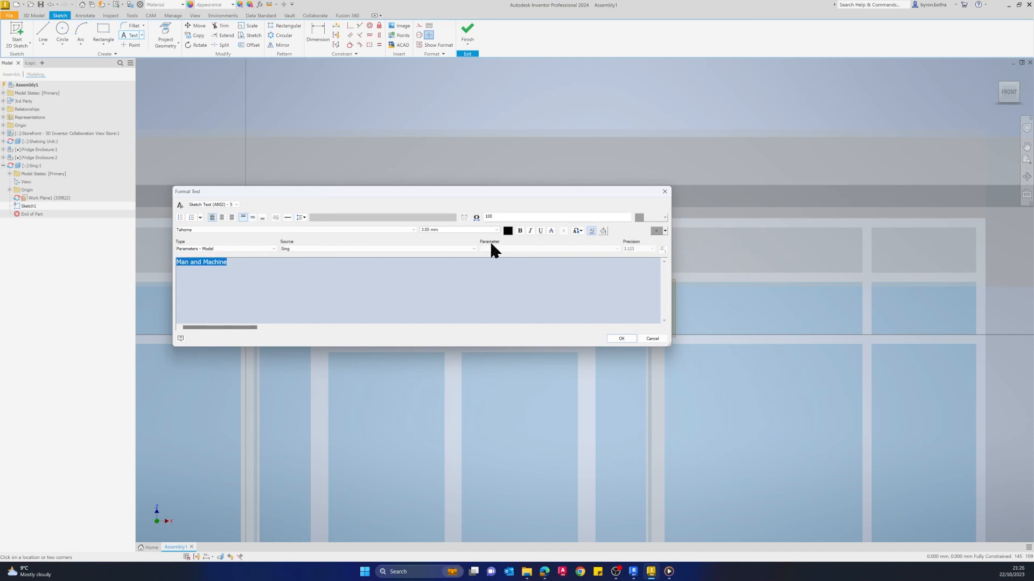
{"action": "left_click", "coordinate": [442, 231]}
{"action": "type", "text": "1"}
{"action": "left_click", "coordinate": [621, 339]}
{"action": "key", "text": "Escape"}
- Move the "Man and Machine" text to the middle of the panel above the entrance doors
{"action": "left_click", "coordinate": [303, 296]}
{"action": "mouse_move", "coordinate": [302, 296]}
{"action": "left_mouse_down"}
{"action": "mouse_move", "coordinate": [422, 318]}
{"action": "mouse_move", "coordinate": [411, 311]}
{"action": "left_mouse_up"}
{"action": "left_click", "coordinate": [483, 321]}
{"action": "scroll", "coordinate": [485, 331], "scroll_direction": "up", "scroll_amount": 1}
{"action": "scroll", "coordinate": [485, 339], "scroll_direction": "up", "scroll_amount": 4}
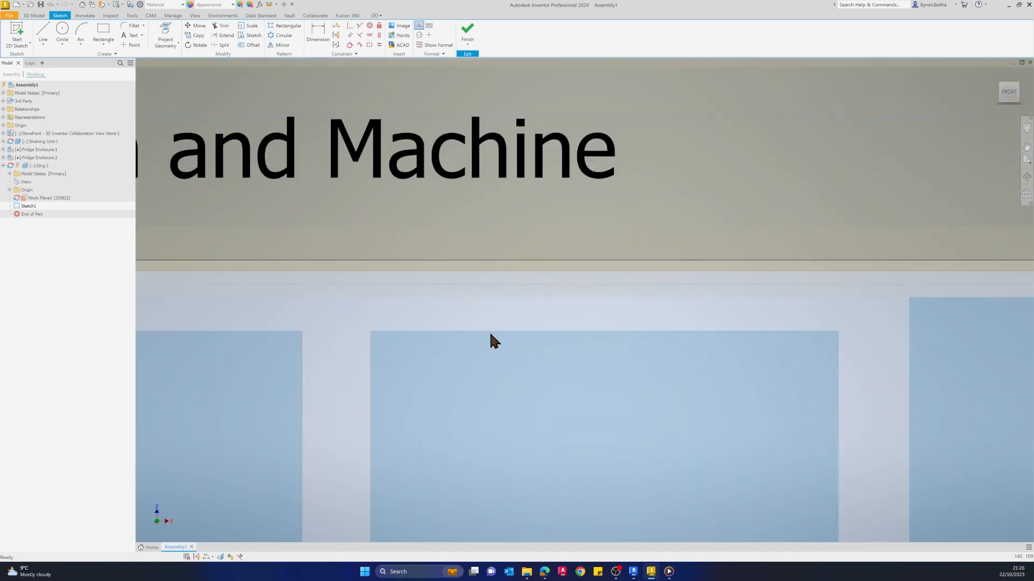
{"action": "scroll", "coordinate": [426, 228], "scroll_direction": "down", "scroll_amount": 5}
{"action": "middle_click_drag", "start_coordinate": [618, 307], "coordinate": [605, 284]}
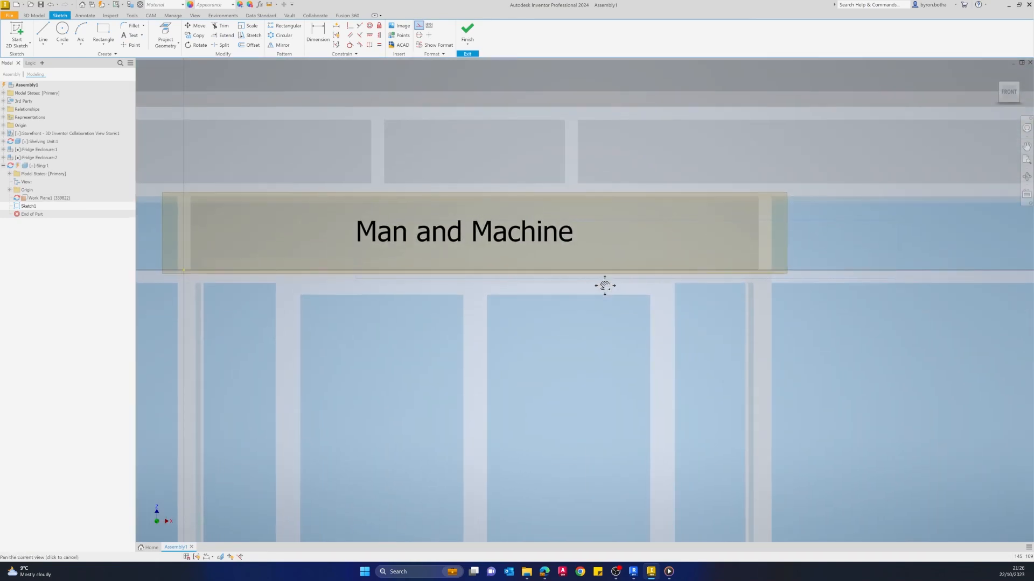
- Finish the sketch and extrude the "Man and Machine" text 30 mm out from the panel
{"action": "left_click", "coordinate": [467, 31]}
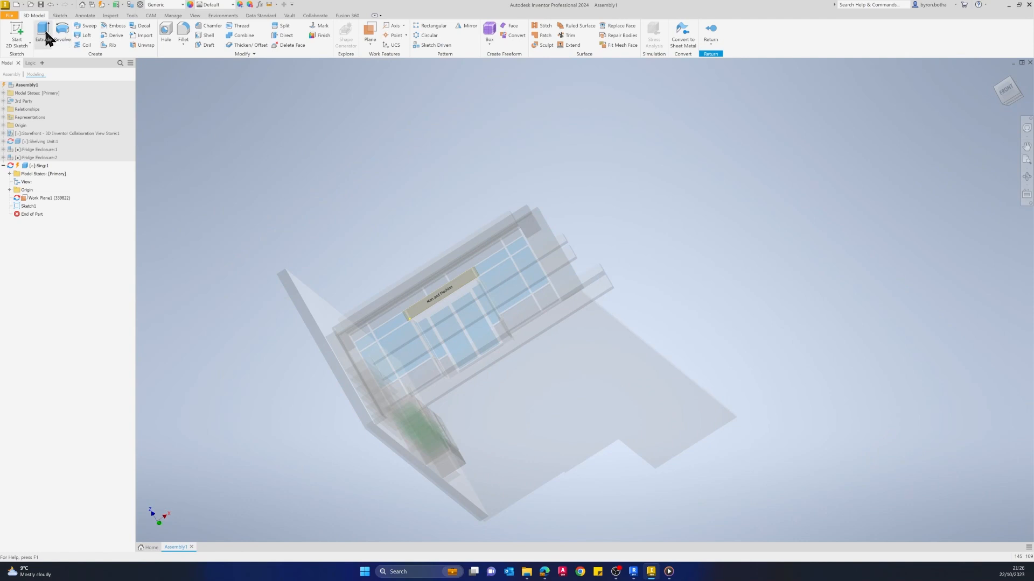
{"action": "left_click", "coordinate": [46, 34]}
{"action": "scroll", "coordinate": [468, 284], "scroll_direction": "up", "scroll_amount": 10}
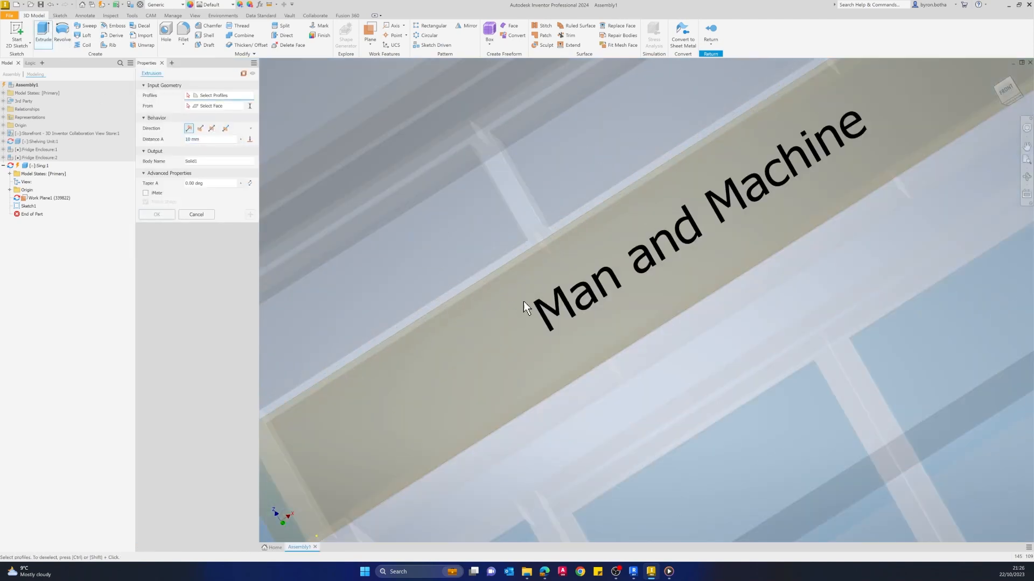
{"action": "left_click", "coordinate": [560, 306]}
{"action": "left_click", "coordinate": [209, 143]}
{"action": "type", "text": "30"}
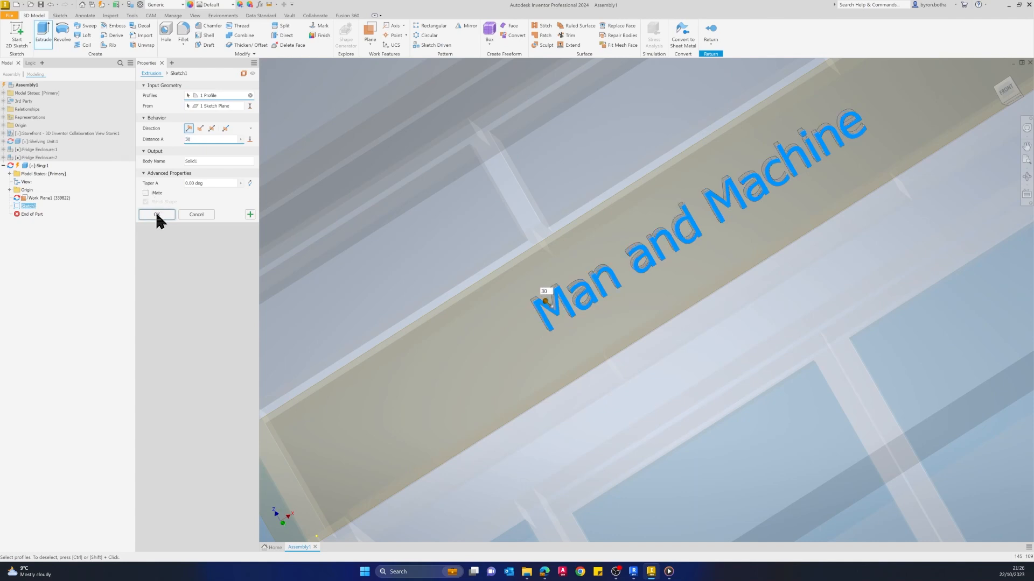
{"action": "left_click", "coordinate": [156, 215]}
{"action": "middle_click_drag", "start_coordinate": [775, 287], "coordinate": [531, 315], "text": "shift"}
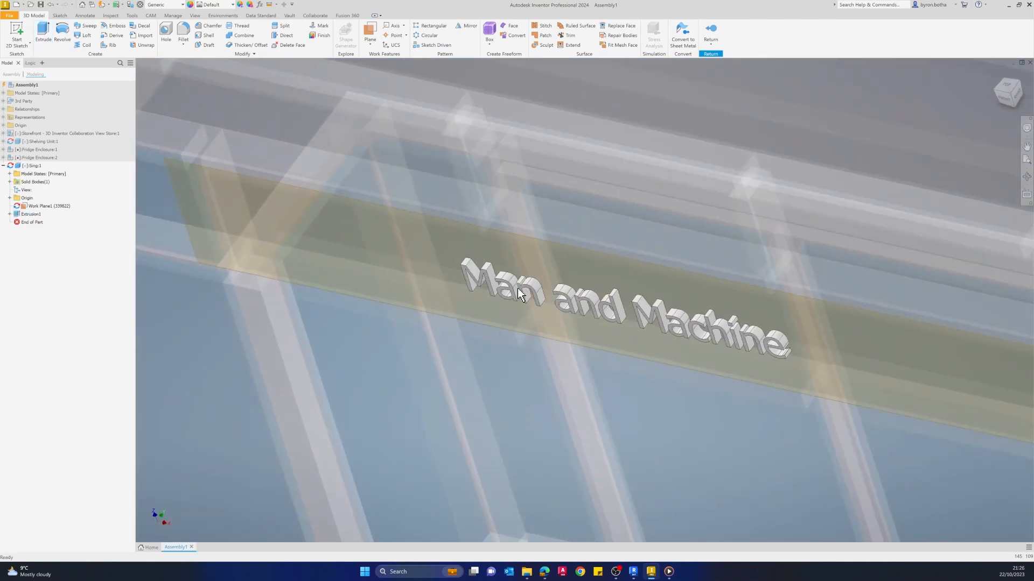
{"action": "left_click", "coordinate": [33, 167]}
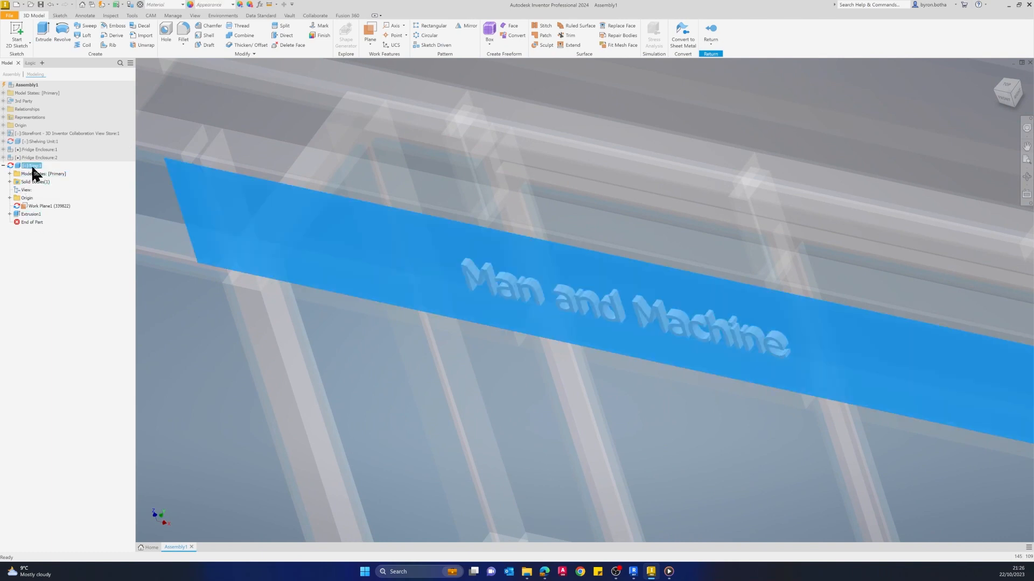
{"action": "right_click", "coordinate": [35, 165]}
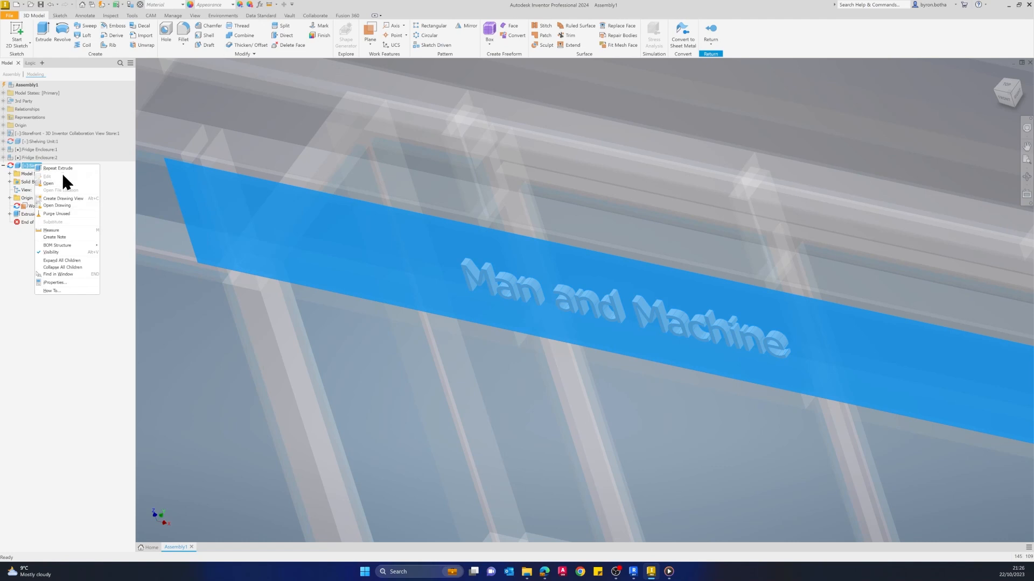
{"action": "left_click", "coordinate": [399, 348]}
{"action": "scroll", "coordinate": [445, 286], "scroll_direction": "up", "scroll_amount": 8}
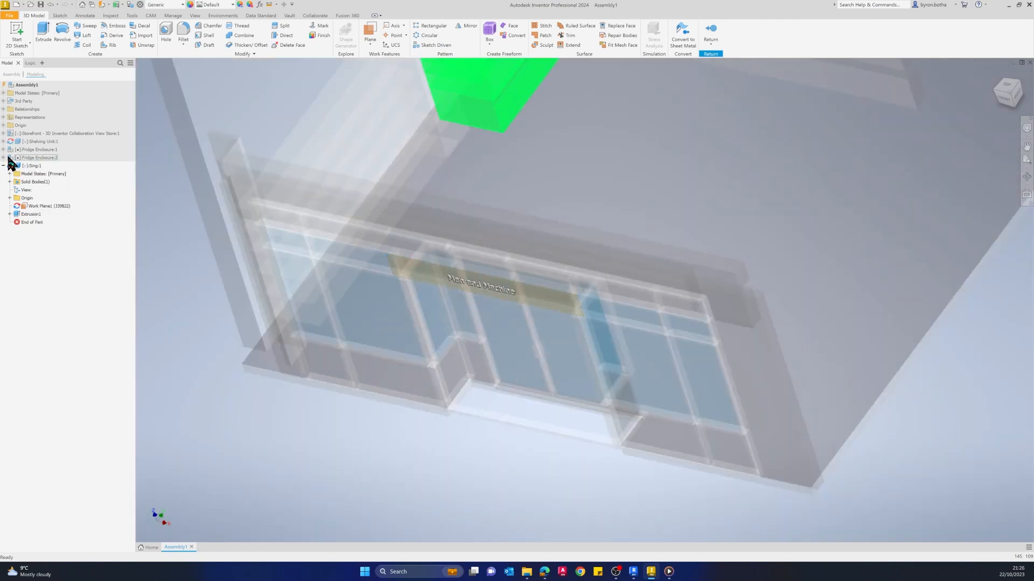
{"action": "left_click", "coordinate": [240, 6]}
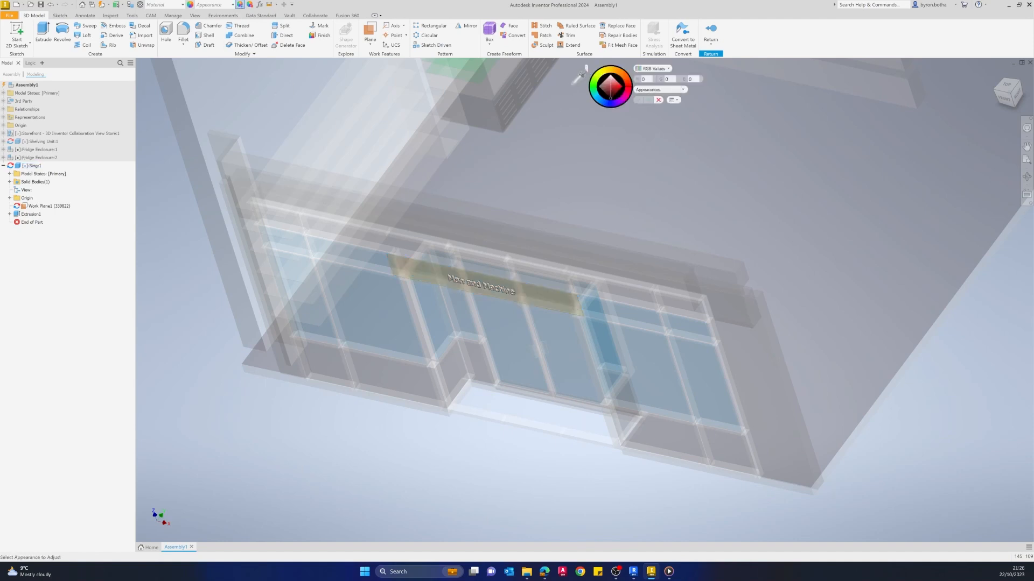
{"action": "left_click", "coordinate": [621, 79]}
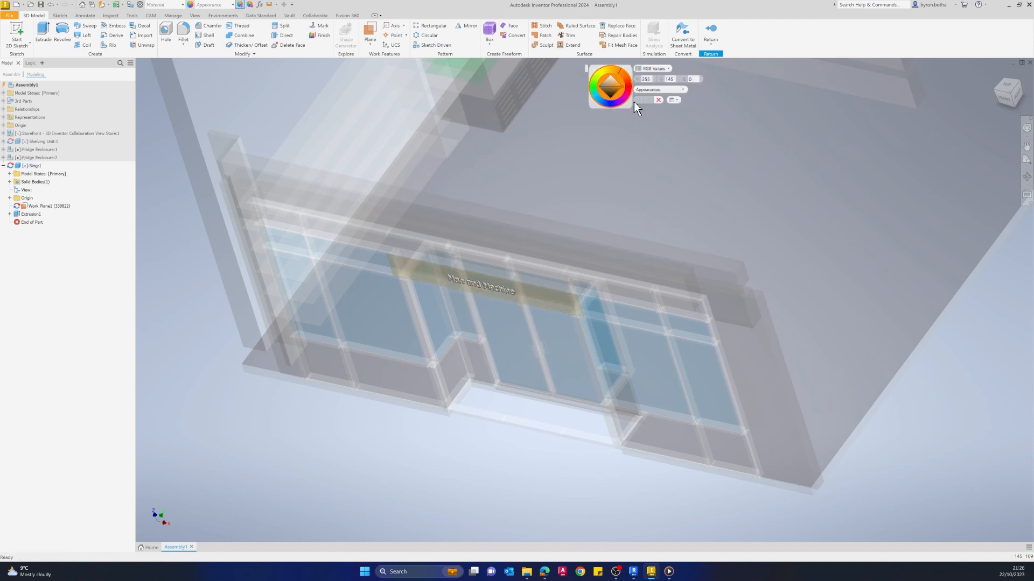
- Apply an orange appearance to the extruded lettering and return to the top-level assembly
{"action": "left_click", "coordinate": [30, 214]}
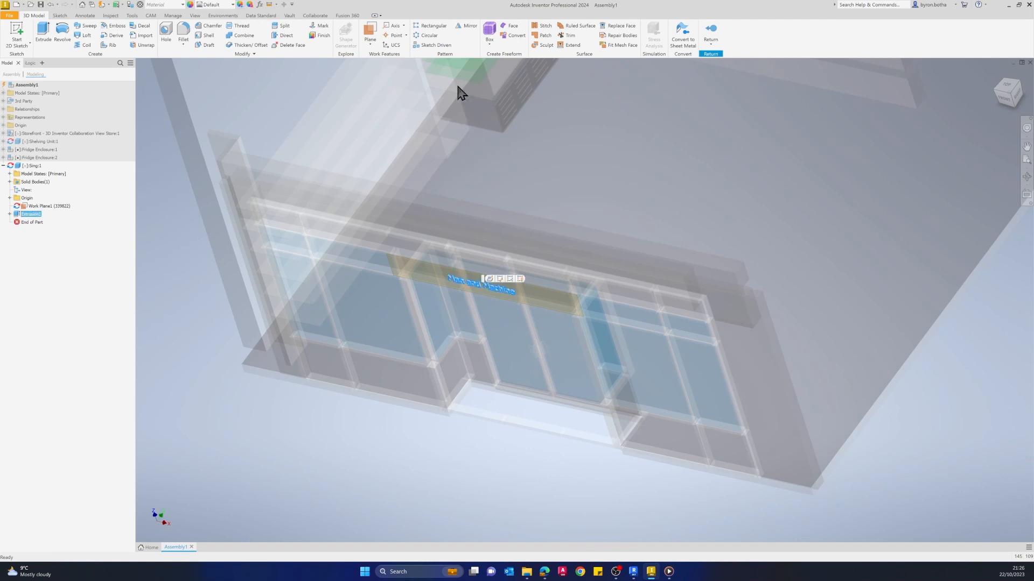
{"action": "left_click", "coordinate": [240, 5]}
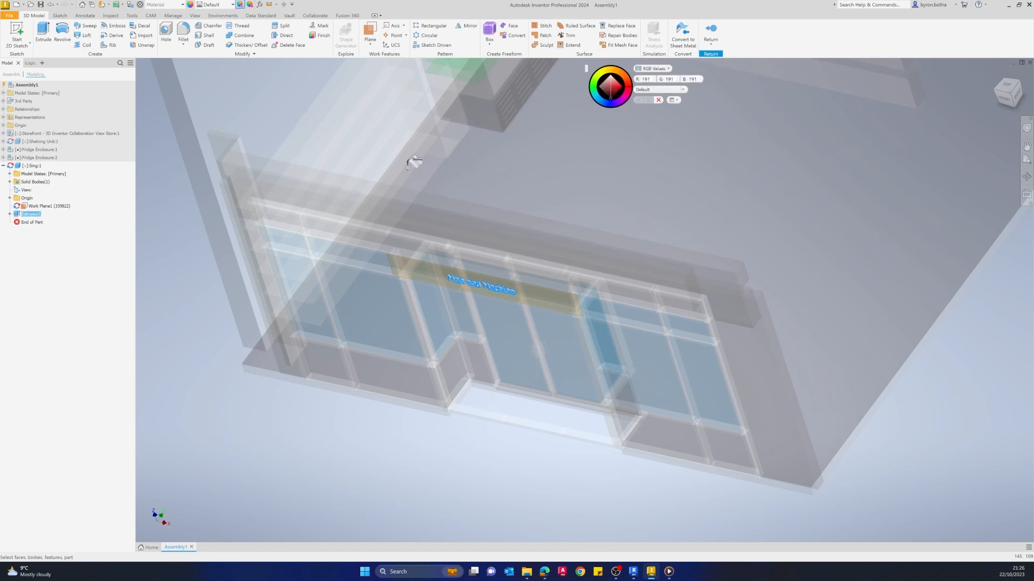
{"action": "left_click", "coordinate": [626, 81]}
{"action": "left_click", "coordinate": [639, 100]}
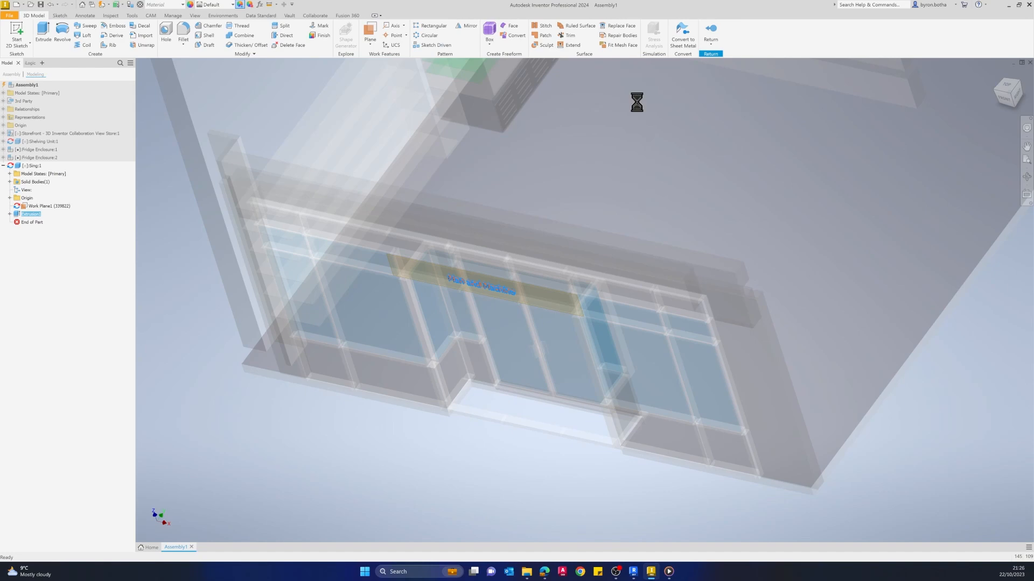
{"action": "middle_click_drag", "start_coordinate": [295, 429], "coordinate": [351, 405], "text": "shift"}
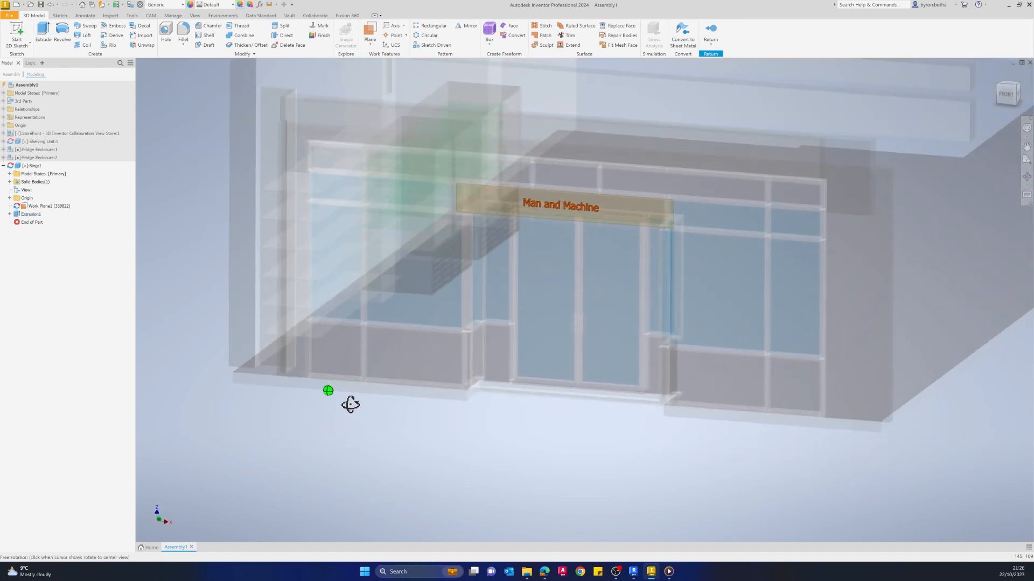
{"action": "left_click", "coordinate": [712, 31]}
{"action": "middle_click_drag", "start_coordinate": [585, 318], "coordinate": [518, 215], "text": "shift"}
{"action": "scroll", "coordinate": [517, 209], "scroll_direction": "down", "scroll_amount": 3}
- Rename the new signage component to Sign and collapse its contents
{"action": "left_click", "coordinate": [32, 166]}
{"action": "left_click", "coordinate": [34, 166]}
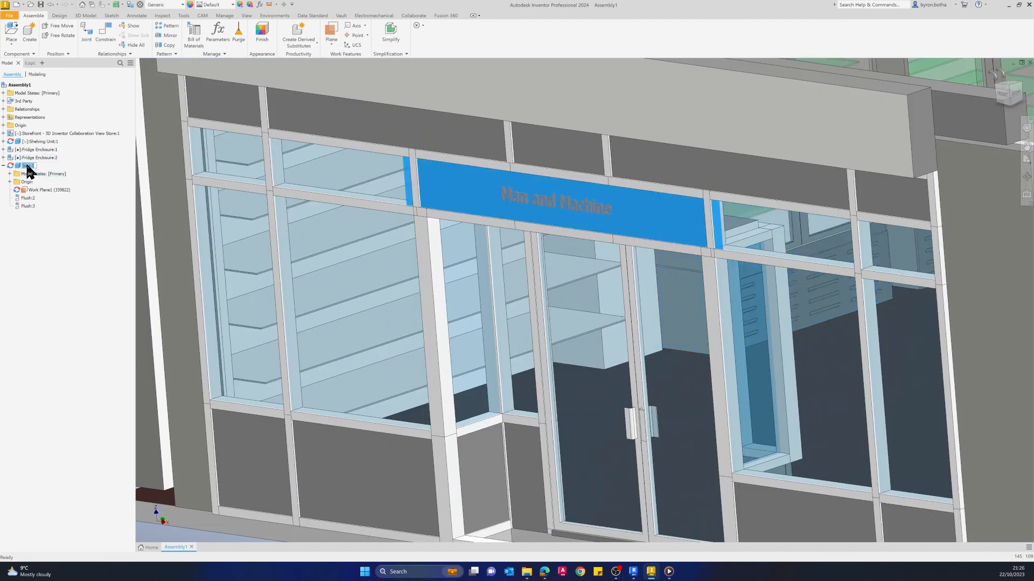
{"action": "key", "text": "BackSpace"}
{"action": "type", "text": "n"}
{"action": "key", "text": "Return"}
{"action": "left_click", "coordinate": [9, 167]}
- Examine the furnished storefront with its new sign, shelving and fridge enclosures from several angles and distances
{"action": "left_click", "coordinate": [43, 156]}
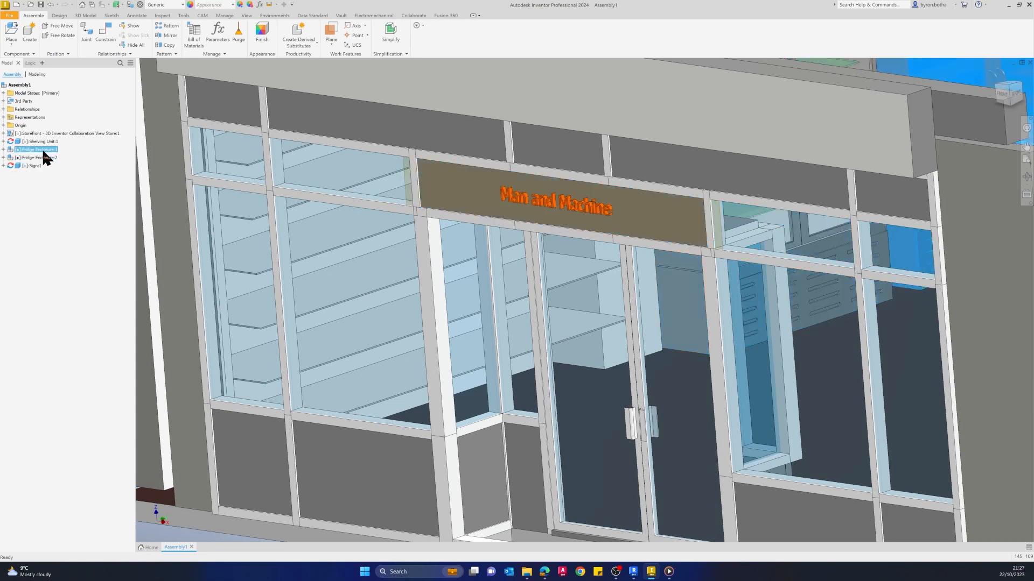
{"action": "scroll", "coordinate": [410, 256], "scroll_direction": "down", "scroll_amount": 5}
{"action": "scroll", "coordinate": [784, 385], "scroll_direction": "down", "scroll_amount": 3}
{"action": "middle_click_drag", "start_coordinate": [785, 385], "coordinate": [495, 280], "text": "shift"}
{"action": "key", "text": "Escape"}
{"action": "middle_click_drag", "start_coordinate": [286, 442], "coordinate": [431, 454], "text": "shift"}
{"action": "scroll", "coordinate": [665, 331], "scroll_direction": "up", "scroll_amount": 5}
{"action": "scroll", "coordinate": [667, 338], "scroll_direction": "down", "scroll_amount": 2}
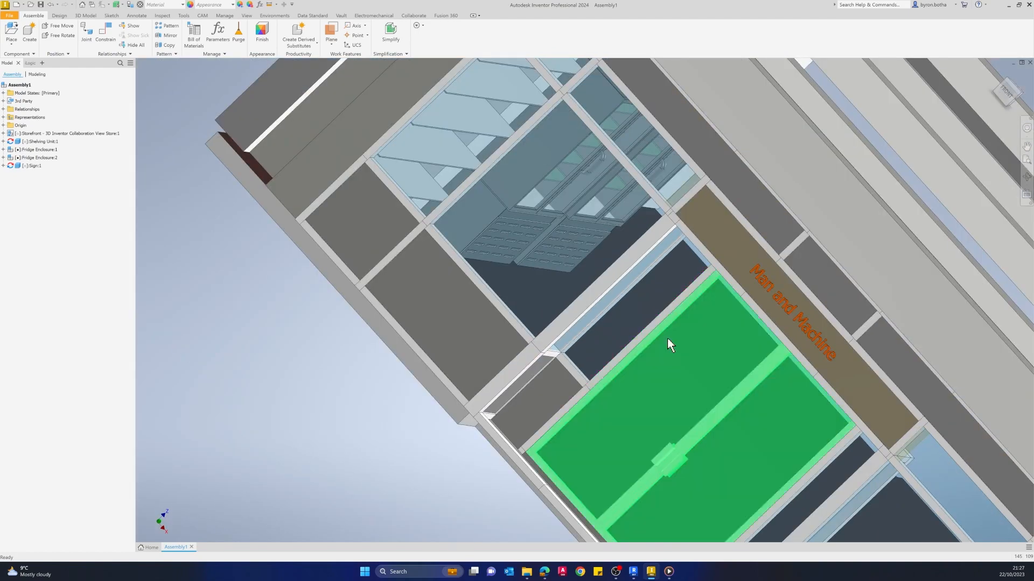
{"action": "scroll", "coordinate": [667, 338], "scroll_direction": "down", "scroll_amount": 5}
{"action": "middle_click_drag", "start_coordinate": [667, 338], "coordinate": [482, 254], "text": "shift"}
{"action": "scroll", "coordinate": [560, 337], "scroll_direction": "down", "scroll_amount": 5}
{"action": "middle_click_drag", "start_coordinate": [528, 322], "coordinate": [514, 353], "text": "shift"}
{"action": "middle_click_drag", "start_coordinate": [496, 306], "coordinate": [582, 406]}
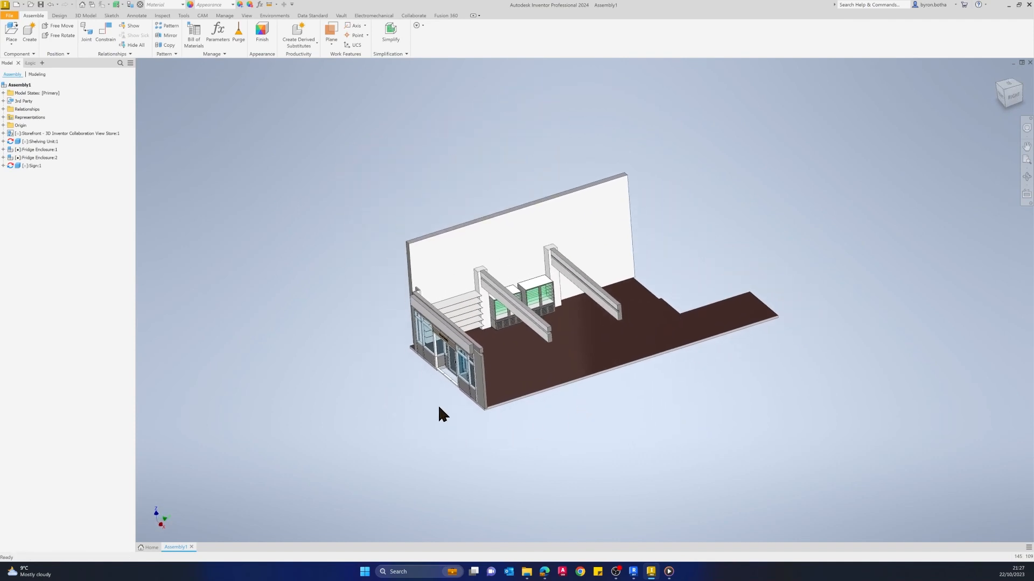
{"action": "middle_click_drag", "start_coordinate": [438, 407], "coordinate": [438, 384], "text": "shift"}
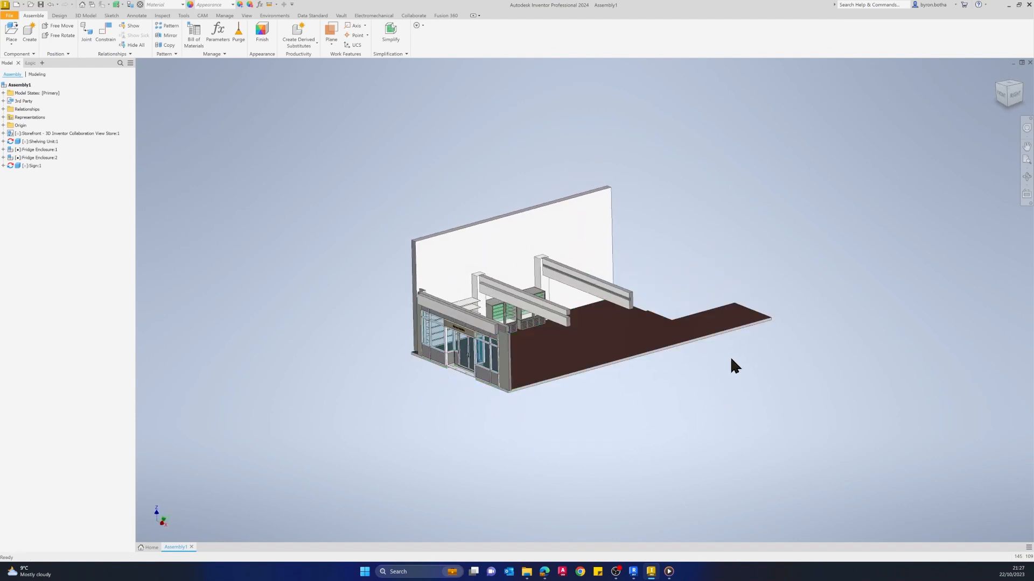
{"action": "scroll", "coordinate": [463, 377], "scroll_direction": "up", "scroll_amount": 3}
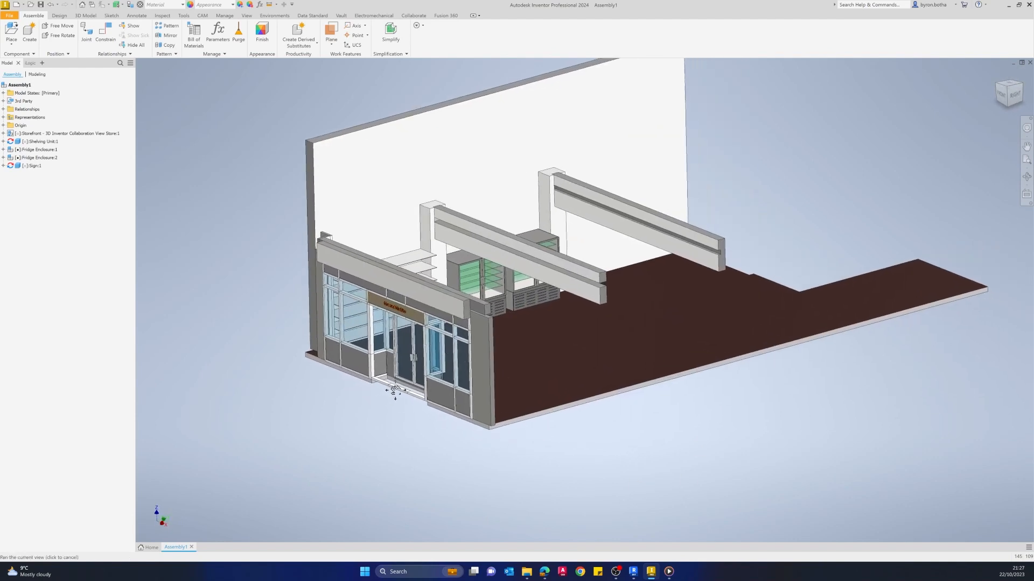
{"action": "scroll", "coordinate": [616, 458], "scroll_direction": "down", "scroll_amount": 3}
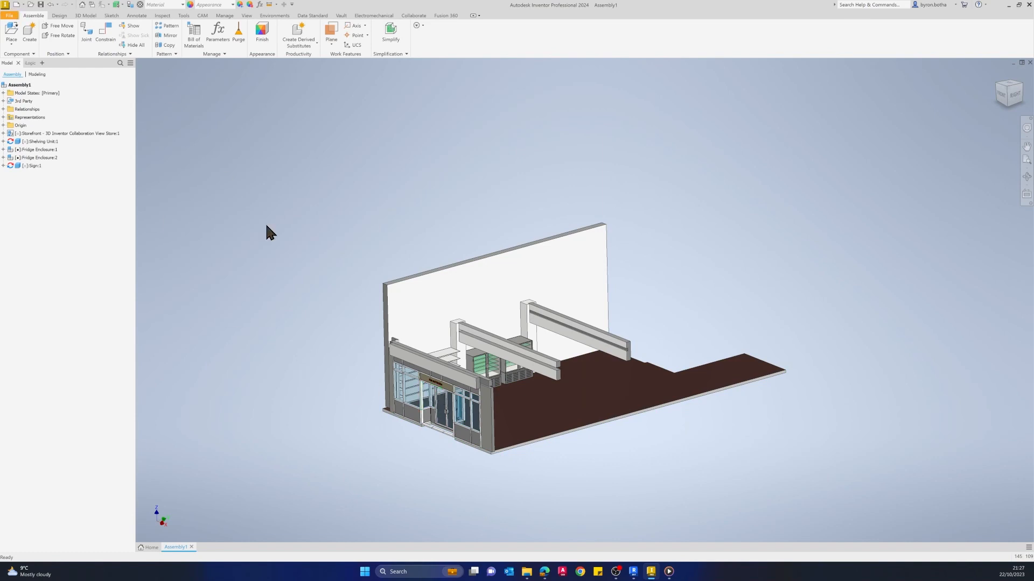
{"action": "middle_click_drag", "start_coordinate": [293, 307], "coordinate": [302, 296]}
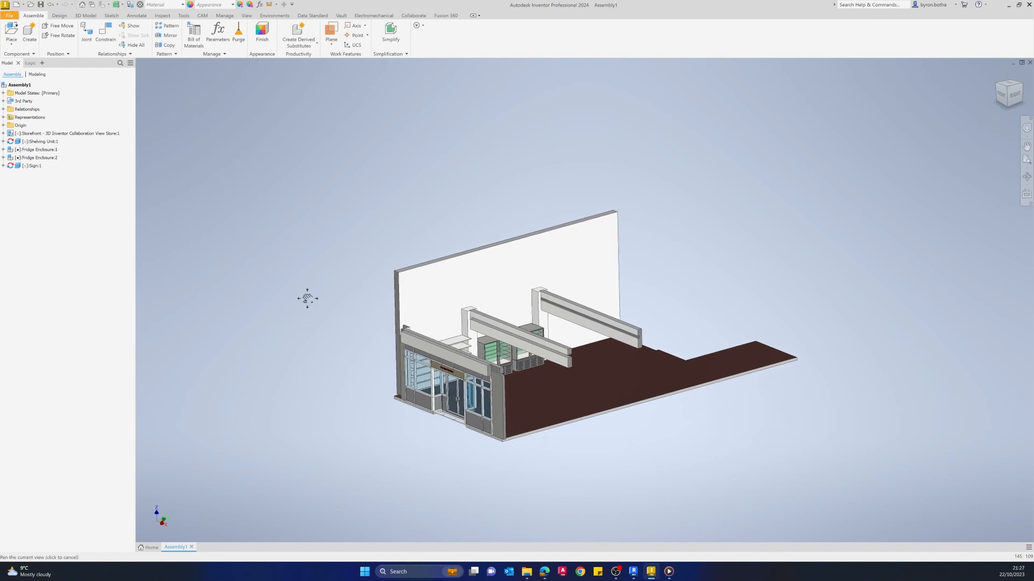
- Save the assembly as Storefront Revit Link.iam together with its new dependent part files
{"action": "left_click", "coordinate": [41, 6]}
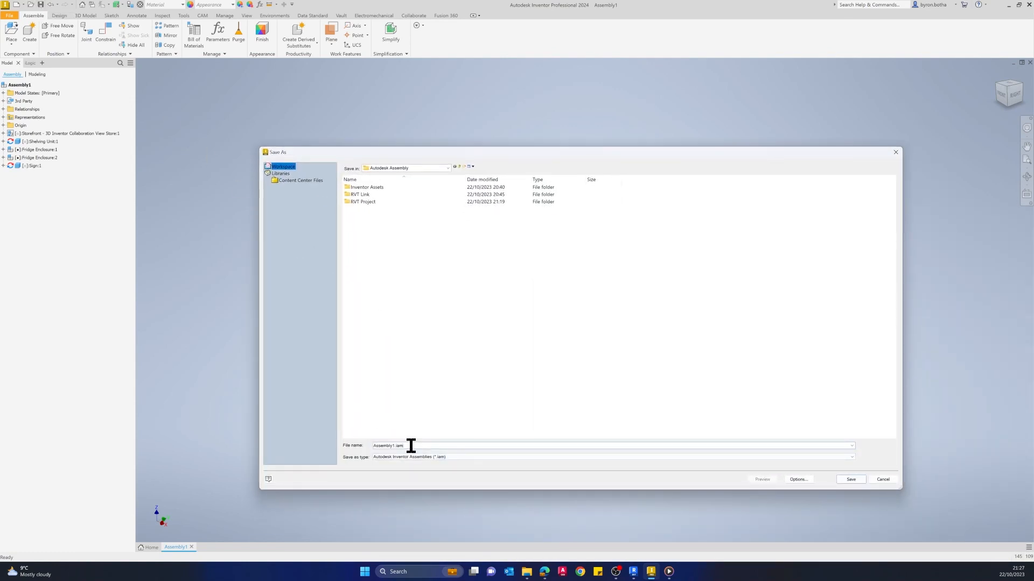
{"action": "double_click", "coordinate": [410, 445]}
{"action": "type", "text": "Re"}
{"action": "type", "text": "ont Revit Link"}
{"action": "left_click", "coordinate": [845, 479]}
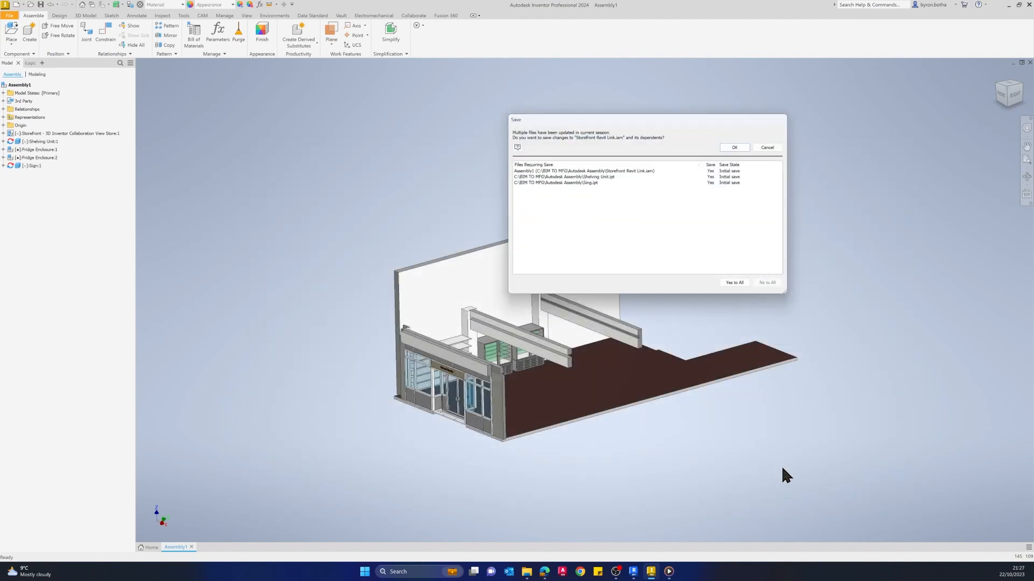
{"action": "left_click", "coordinate": [728, 146]}
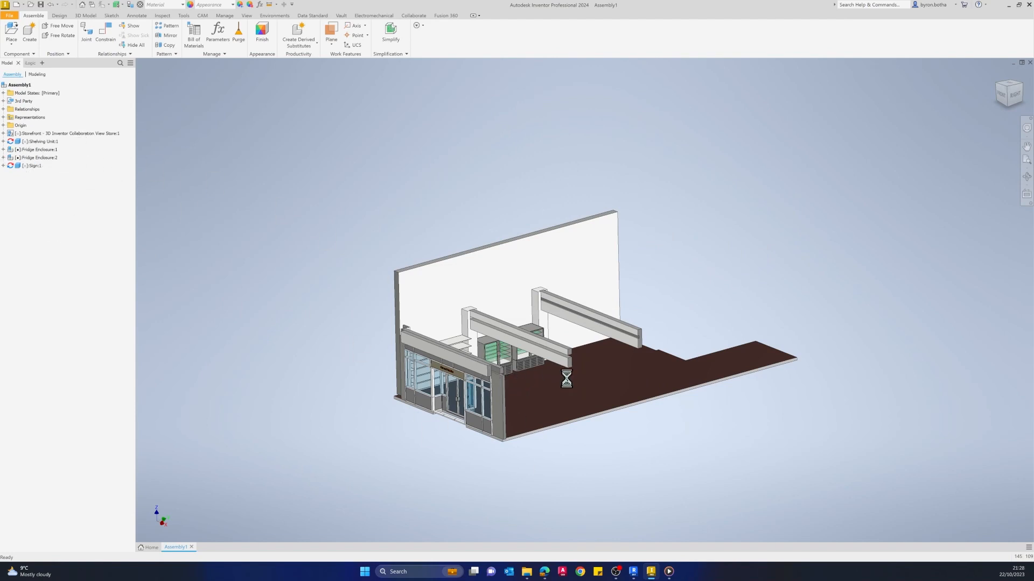
- Start an export of the storefront assembly to Revit project (RVT) format
{"action": "middle_click_drag", "start_coordinate": [348, 415], "coordinate": [307, 371]}
{"action": "left_click", "coordinate": [10, 16]}
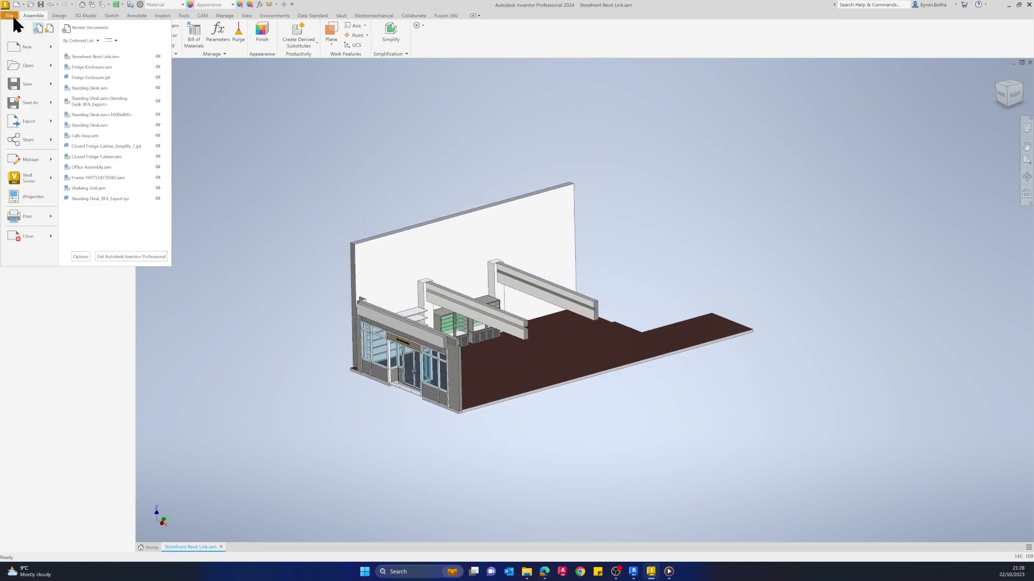
{"action": "mouse_move", "coordinate": [31, 120]}
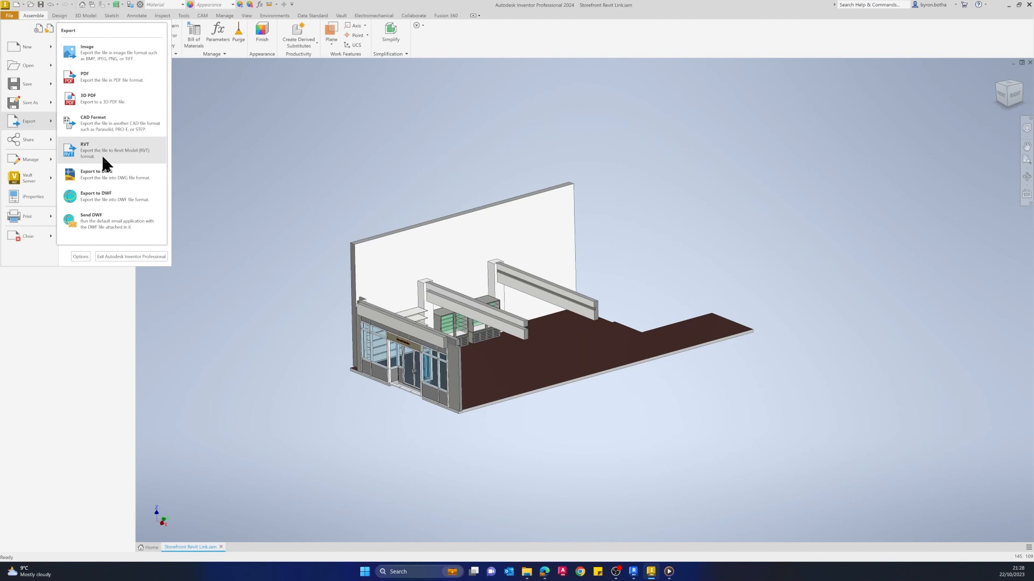
{"action": "left_click", "coordinate": [129, 151]}
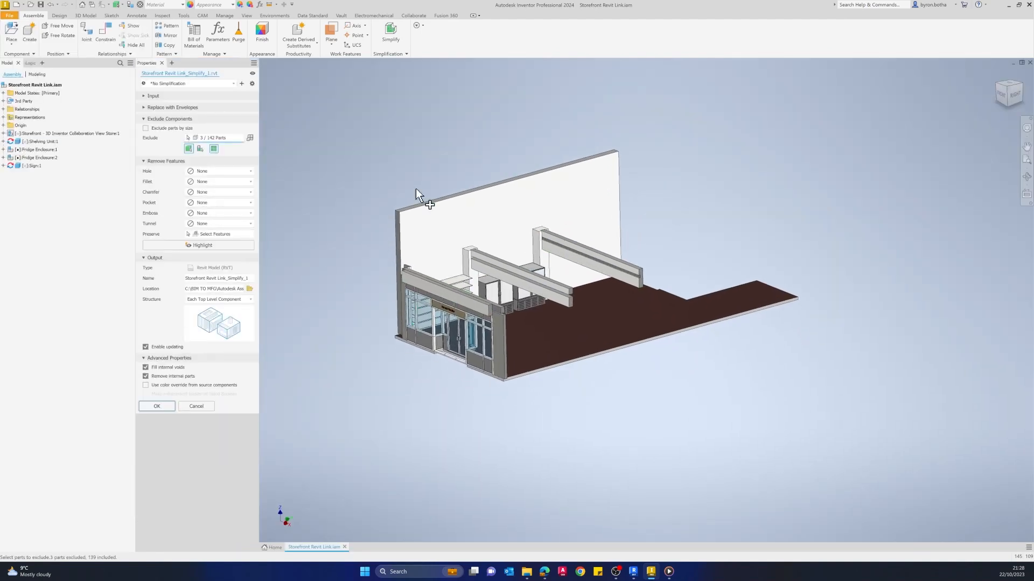
{"action": "left_click", "coordinate": [9, 16]}
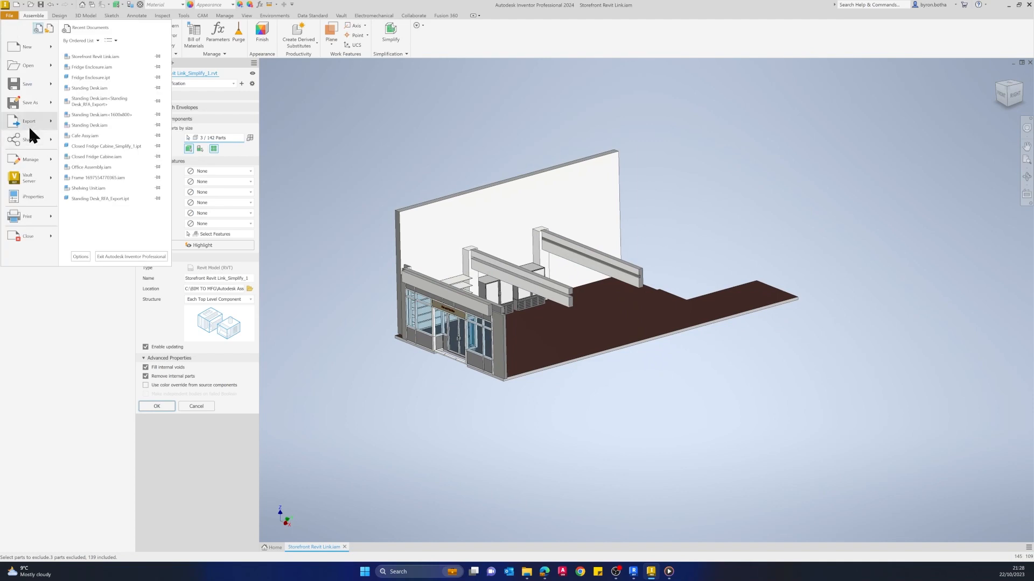
{"action": "left_click", "coordinate": [324, 155]}
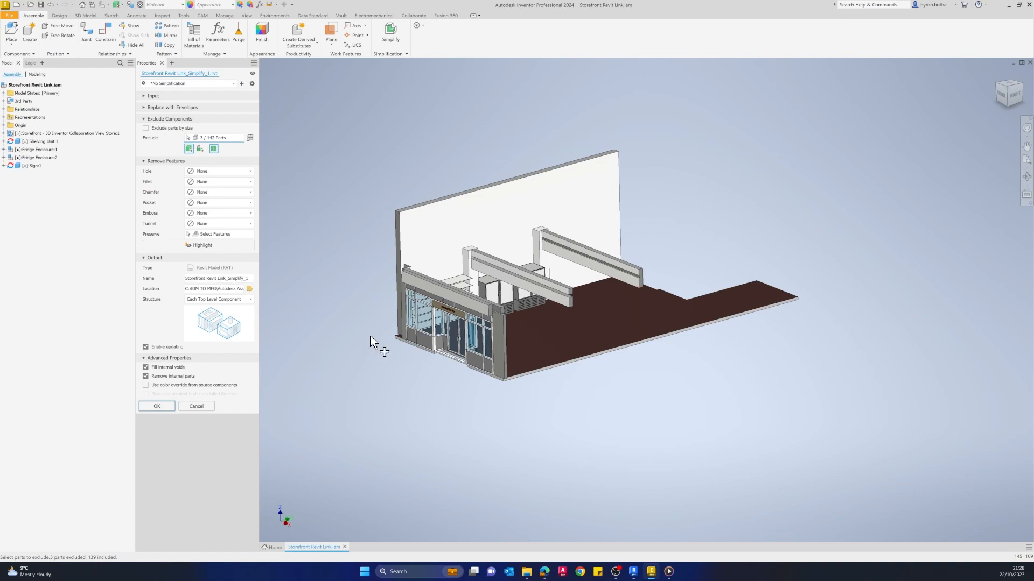
- Examine the storefront and its fixtures in the RVT export preview from several angles and distances
{"action": "middle_click_drag", "start_coordinate": [457, 386], "coordinate": [425, 380]}
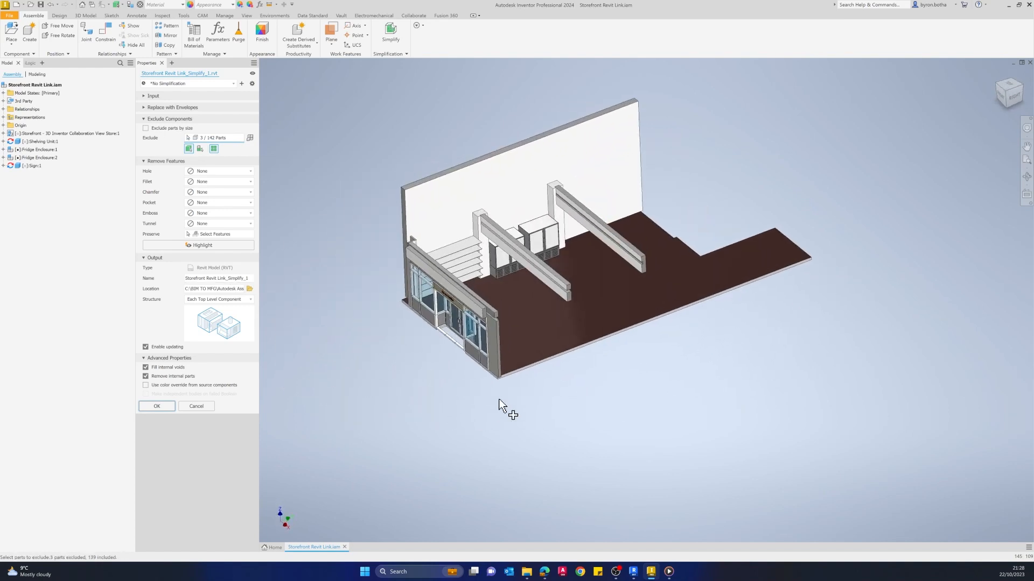
{"action": "middle_click_drag", "start_coordinate": [498, 399], "coordinate": [506, 399]}
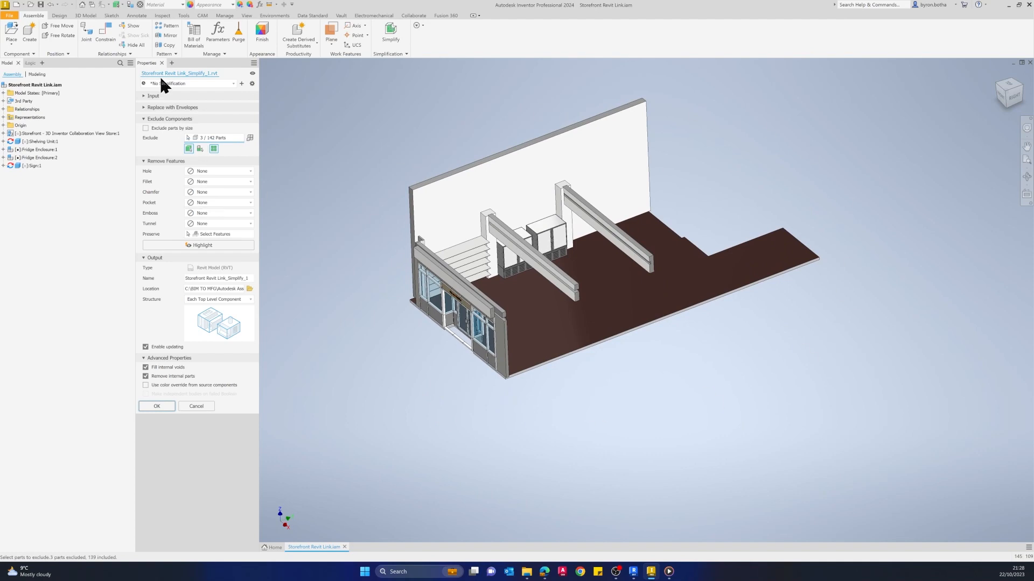
{"action": "middle_click_drag", "start_coordinate": [413, 417], "coordinate": [419, 392], "text": "shift"}
{"action": "middle_click_drag", "start_coordinate": [595, 404], "coordinate": [585, 285], "text": "shift"}
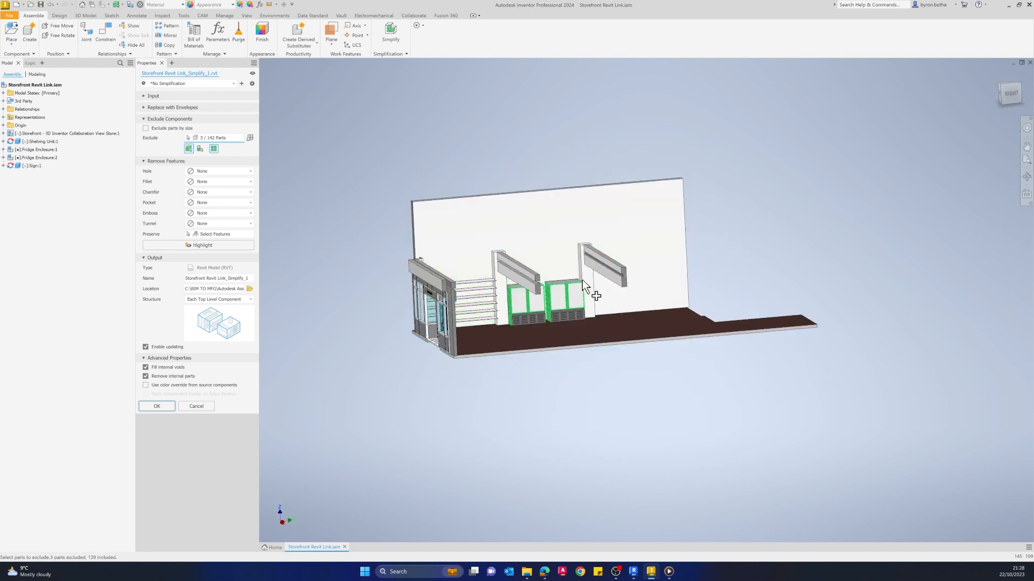
{"action": "scroll", "coordinate": [585, 285], "scroll_direction": "up", "scroll_amount": 3}
{"action": "scroll", "coordinate": [580, 406], "scroll_direction": "down", "scroll_amount": 5}
{"action": "scroll", "coordinate": [538, 415], "scroll_direction": "up", "scroll_amount": 2}
{"action": "middle_click_drag", "start_coordinate": [539, 414], "coordinate": [588, 431], "text": "shift"}
{"action": "key", "text": "F2"}
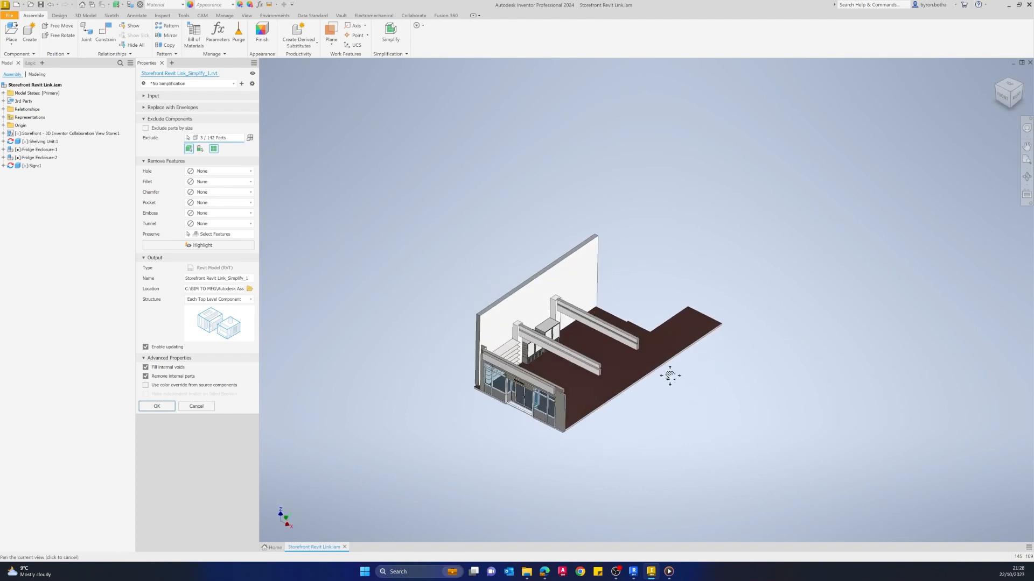
{"action": "scroll", "coordinate": [490, 420], "scroll_direction": "up", "scroll_amount": 3}
{"action": "scroll", "coordinate": [443, 434], "scroll_direction": "down", "scroll_amount": 2}
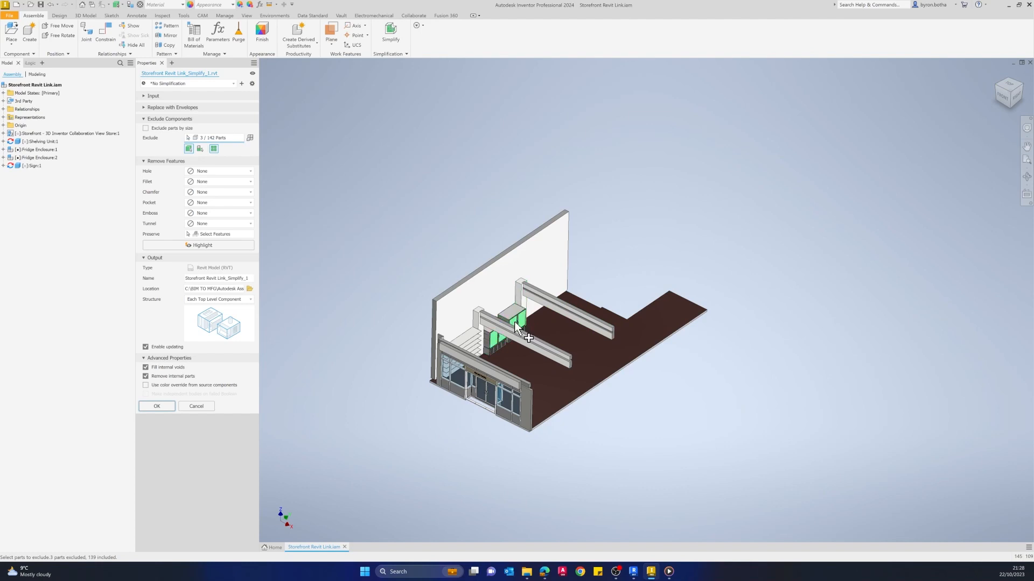
{"action": "scroll", "coordinate": [557, 431], "scroll_direction": "up", "scroll_amount": 4}
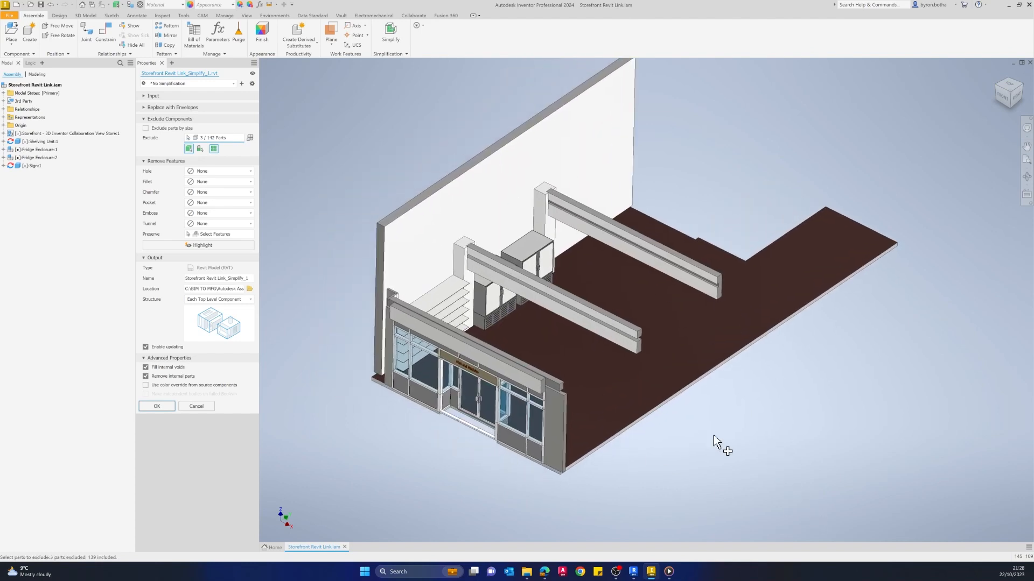
{"action": "scroll", "coordinate": [495, 307], "scroll_direction": "up", "scroll_amount": 4}
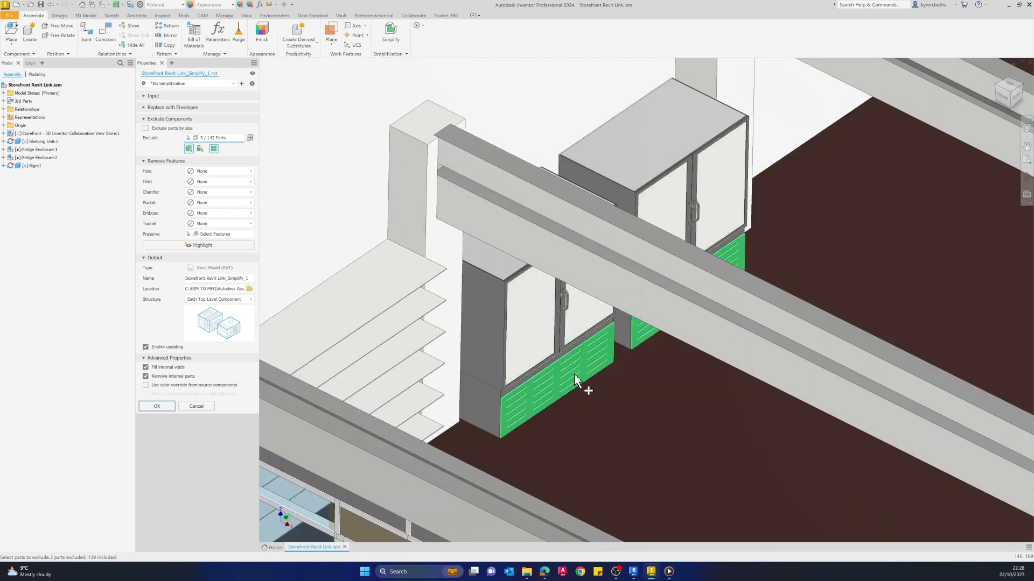
{"action": "scroll", "coordinate": [574, 378], "scroll_direction": "down", "scroll_amount": 4}
{"action": "mouse_move", "coordinate": [577, 427]}
{"action": "middle_mouse_down", "text": "shift"}
{"action": "mouse_move", "coordinate": [581, 414]}
{"action": "mouse_move", "coordinate": [572, 418]}
{"action": "middle_mouse_up", "text": "shift"}
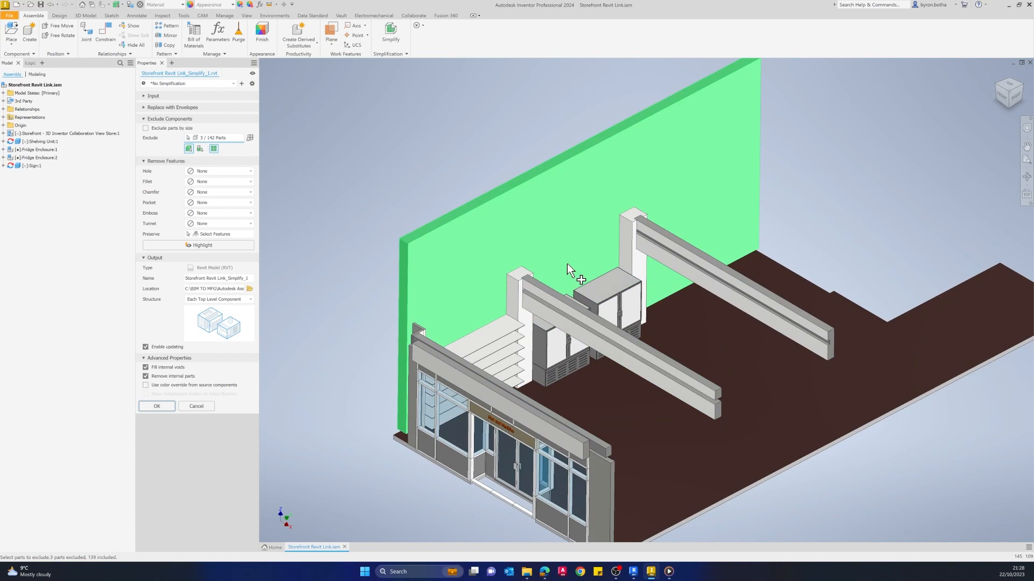
{"action": "scroll", "coordinate": [881, 215], "scroll_direction": "down", "scroll_amount": 3}
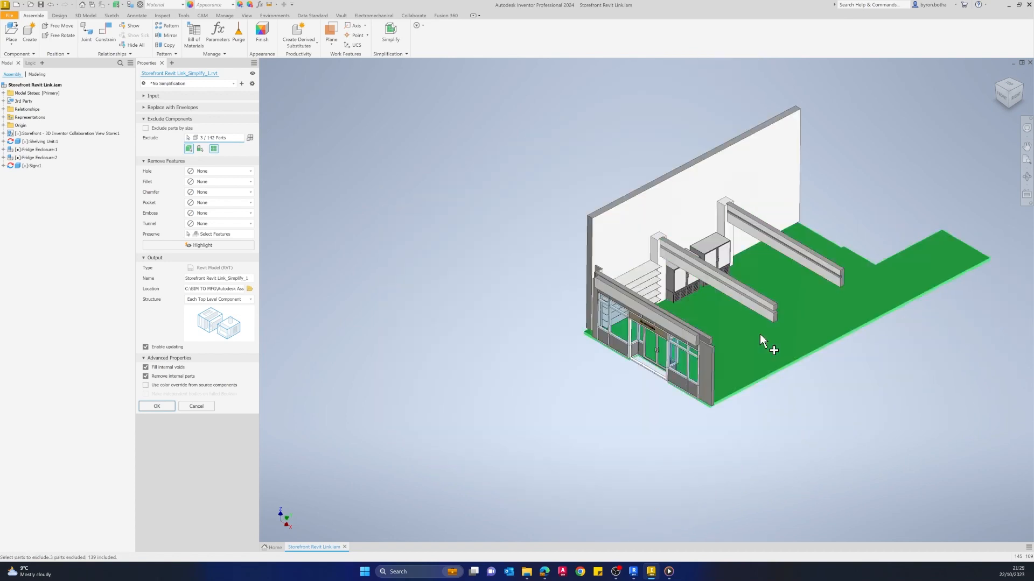
{"action": "middle_click_drag", "start_coordinate": [669, 421], "coordinate": [399, 429]}
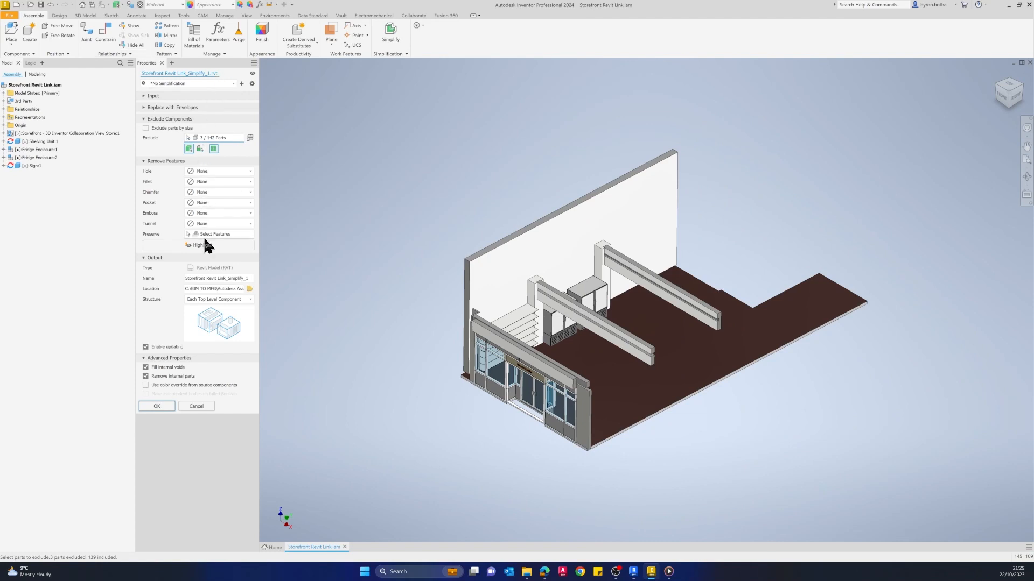
{"action": "mouse_move", "coordinate": [456, 406]}
{"action": "middle_mouse_down", "text": "shift"}
{"action": "mouse_move", "coordinate": [477, 397]}
{"action": "mouse_move", "coordinate": [469, 401]}
{"action": "middle_mouse_up", "text": "shift"}
- Review the available simplification presets and cancel the RVT export
{"action": "left_click", "coordinate": [171, 84]}
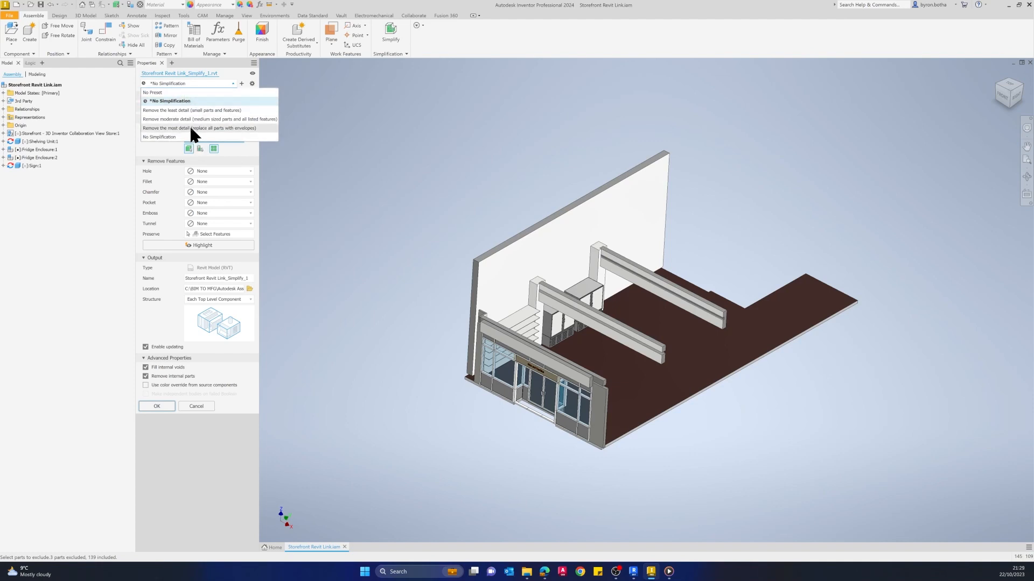
{"action": "left_click", "coordinate": [330, 264]}
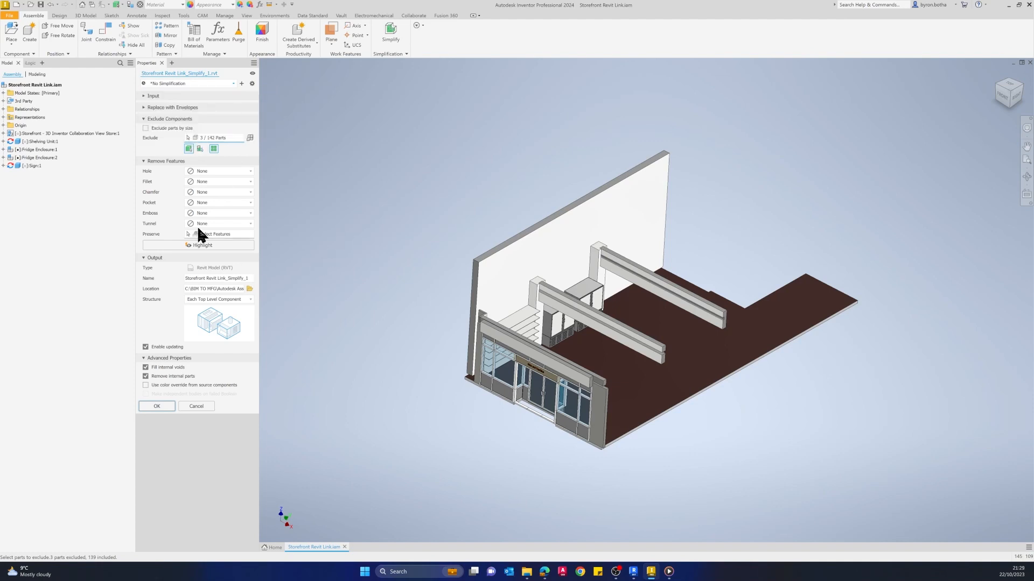
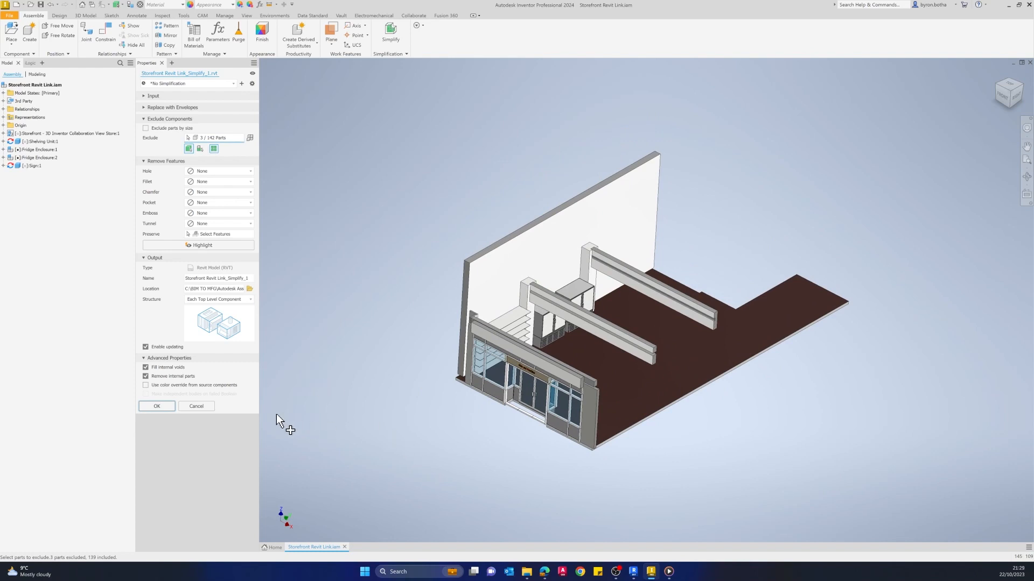
{"action": "left_click", "coordinate": [208, 409]}
- Hide the linked Revit storefront model in the assembly
{"action": "left_click", "coordinate": [43, 133]}
{"action": "left_click", "coordinate": [263, 233]}
{"action": "left_click", "coordinate": [57, 133]}
{"action": "right_click", "coordinate": [58, 133]}
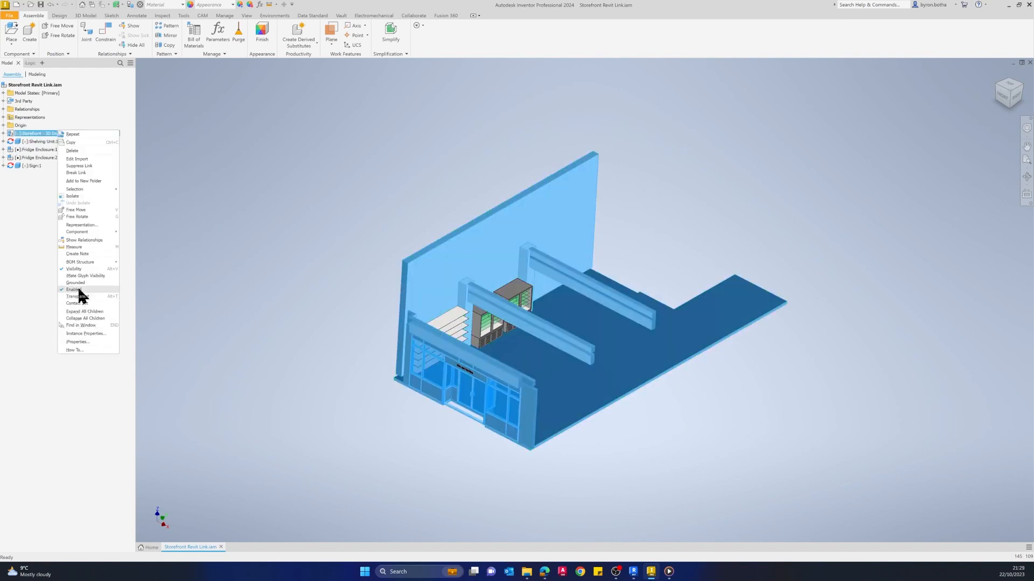
{"action": "left_click", "coordinate": [76, 268]}
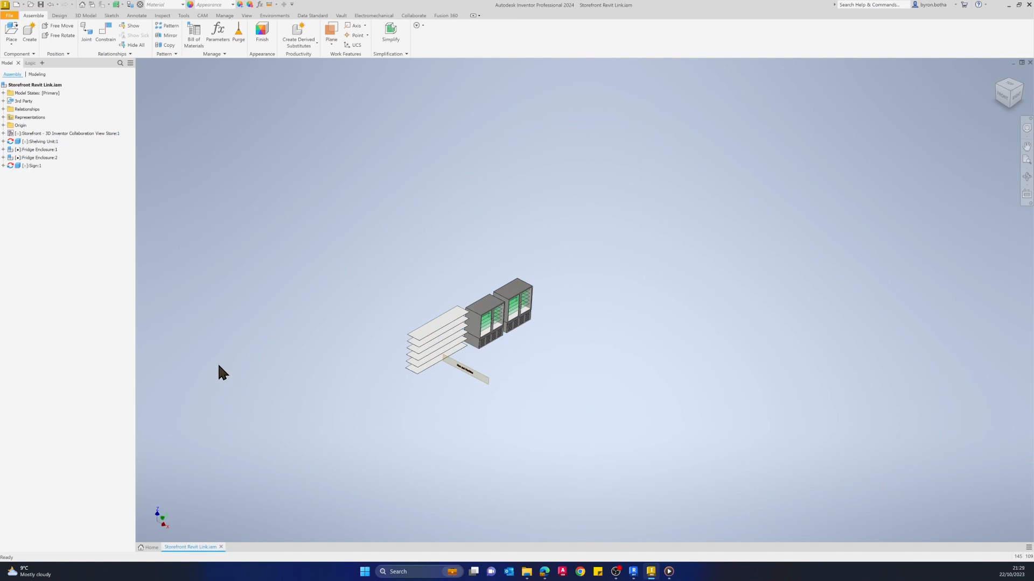
- Start an RVT export of the visible shelving unit, fridge enclosures and sign, and inspect its preview
{"action": "middle_click_drag", "start_coordinate": [491, 429], "coordinate": [595, 324], "text": "shift"}
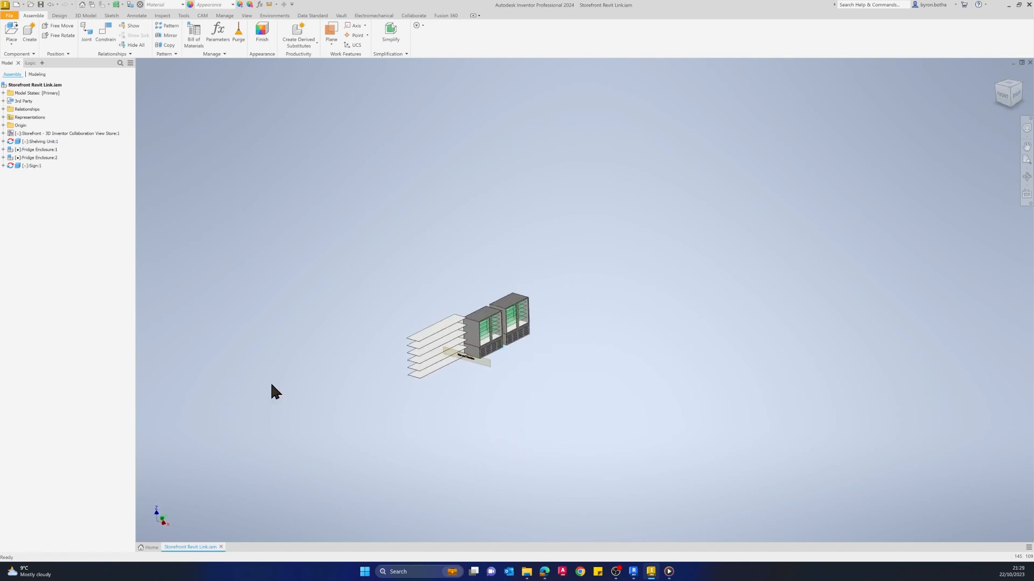
{"action": "scroll", "coordinate": [483, 356], "scroll_direction": "up", "scroll_amount": 4}
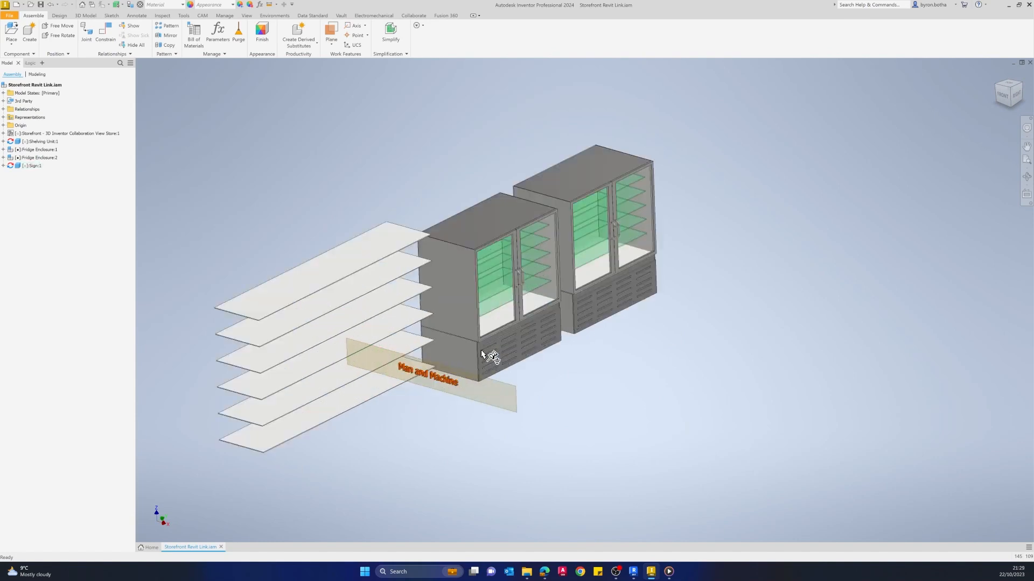
{"action": "left_click", "coordinate": [10, 15]}
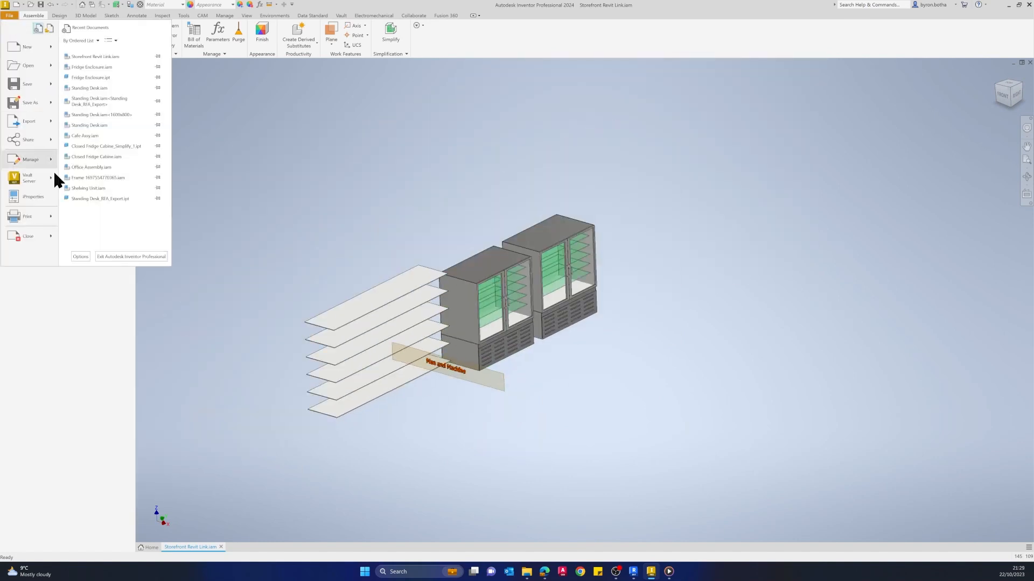
{"action": "mouse_move", "coordinate": [20, 136]}
{"action": "left_click", "coordinate": [103, 153]}
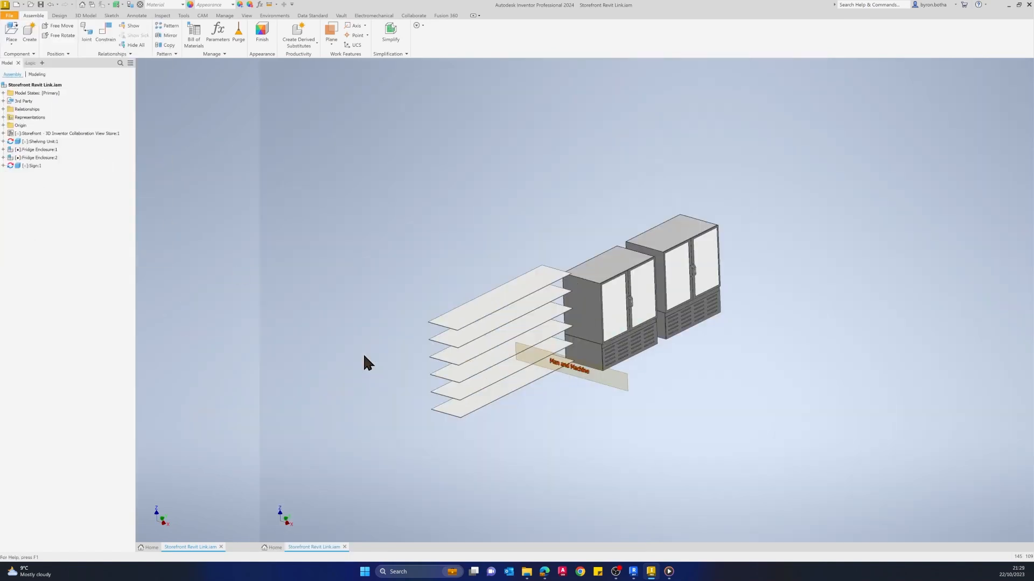
{"action": "mouse_move", "coordinate": [489, 506]}
{"action": "middle_mouse_down", "text": "shift"}
{"action": "mouse_move", "coordinate": [517, 477]}
{"action": "mouse_move", "coordinate": [492, 485]}
{"action": "middle_mouse_up", "text": "shift"}
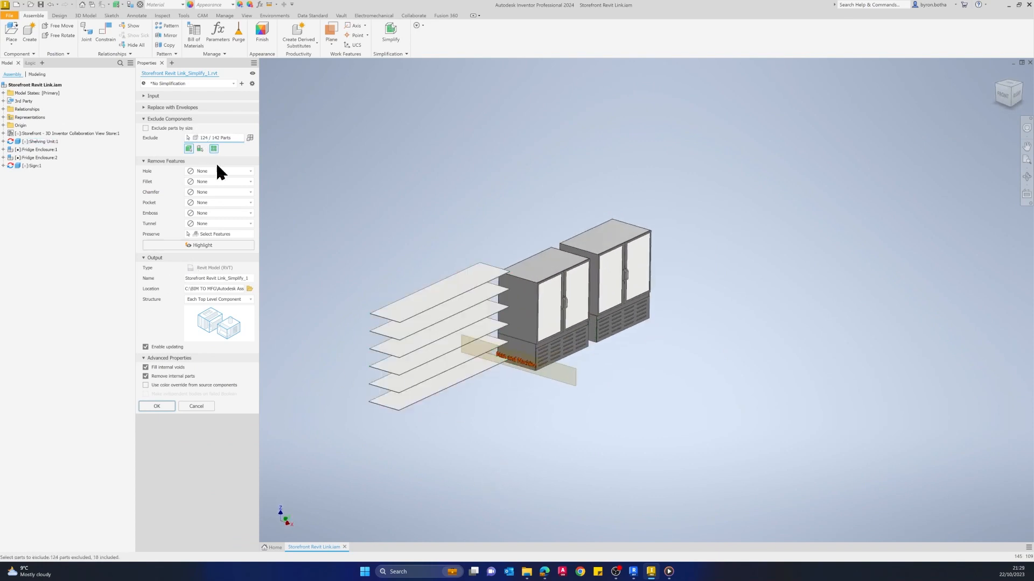
{"action": "mouse_move", "coordinate": [535, 409]}
{"action": "middle_mouse_down", "text": "shift"}
{"action": "mouse_move", "coordinate": [544, 396]}
{"action": "mouse_move", "coordinate": [528, 415]}
{"action": "mouse_move", "coordinate": [508, 400]}
{"action": "middle_mouse_up", "text": "shift"}
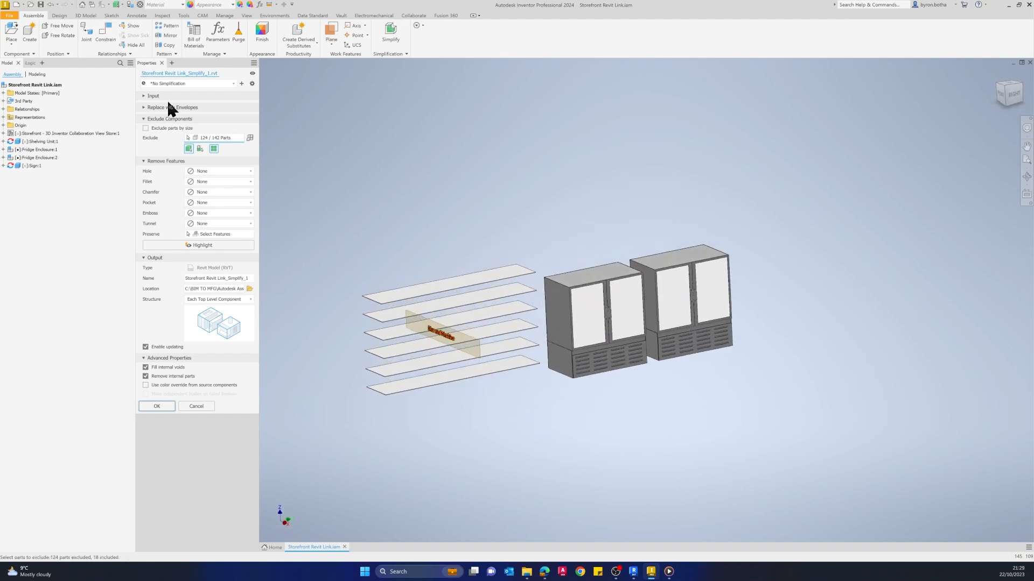
{"action": "mouse_move", "coordinate": [325, 263]}
{"action": "middle_mouse_down", "text": "shift"}
{"action": "mouse_move", "coordinate": [353, 277]}
{"action": "mouse_move", "coordinate": [346, 286]}
{"action": "mouse_move", "coordinate": [340, 277]}
{"action": "middle_mouse_up", "text": "shift"}
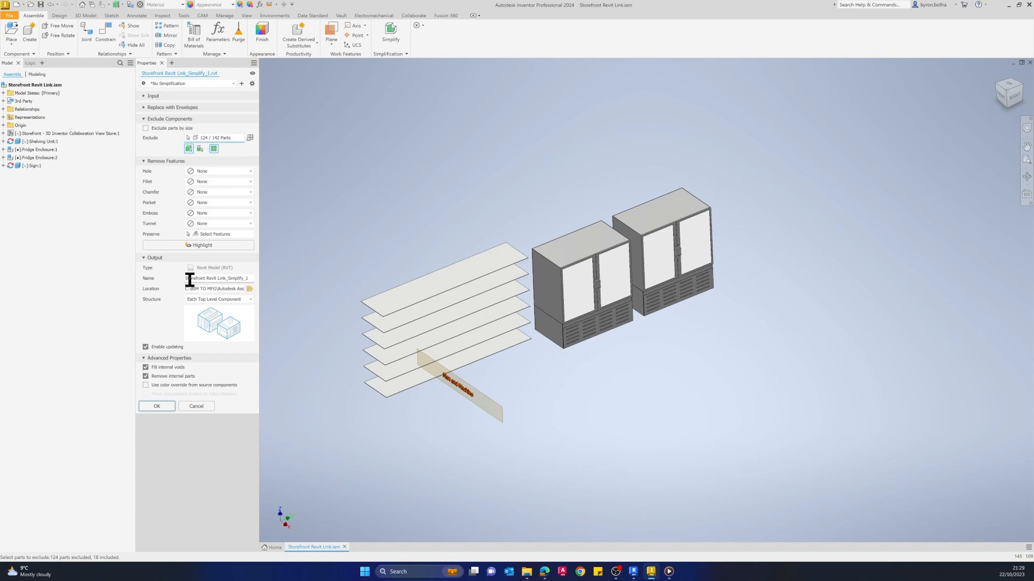
- Set the export location to the RVT Link folder and export the fixtures as Storefront Revit Link_Simplify_1.rvt
{"action": "left_click", "coordinate": [249, 289]}
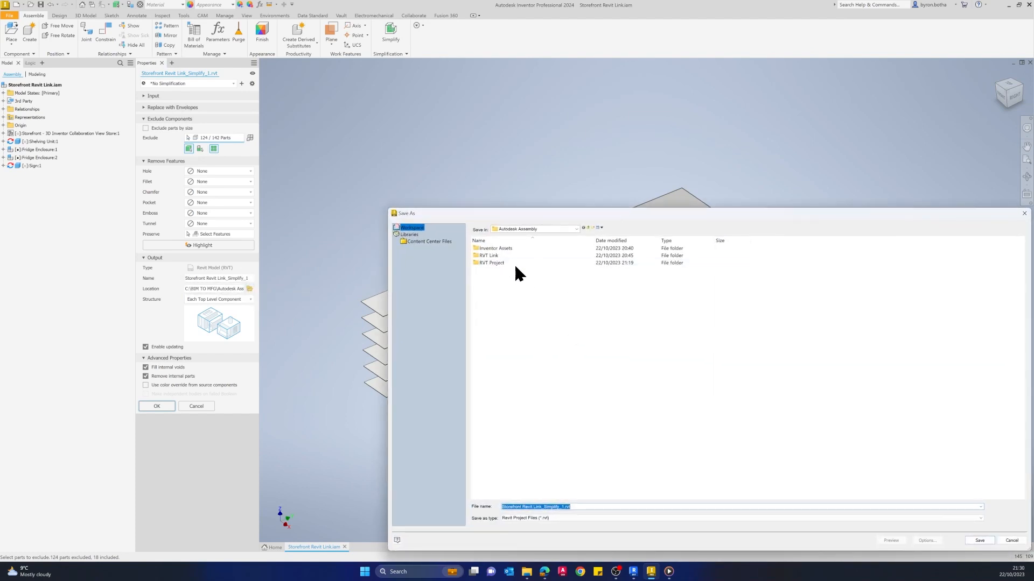
{"action": "double_click", "coordinate": [487, 256]}
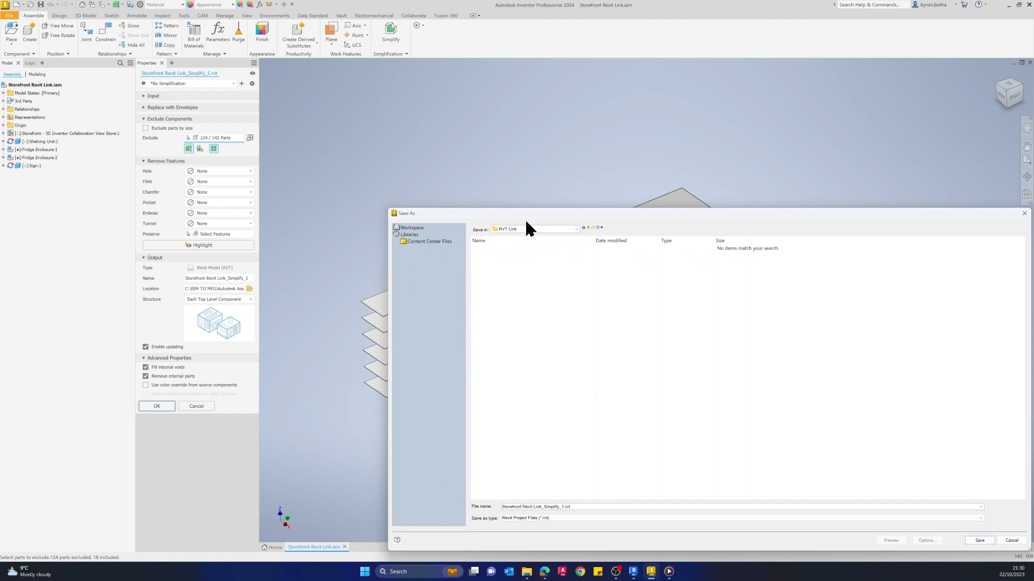
{"action": "left_click_drag", "start_coordinate": [456, 218], "coordinate": [373, 103]}
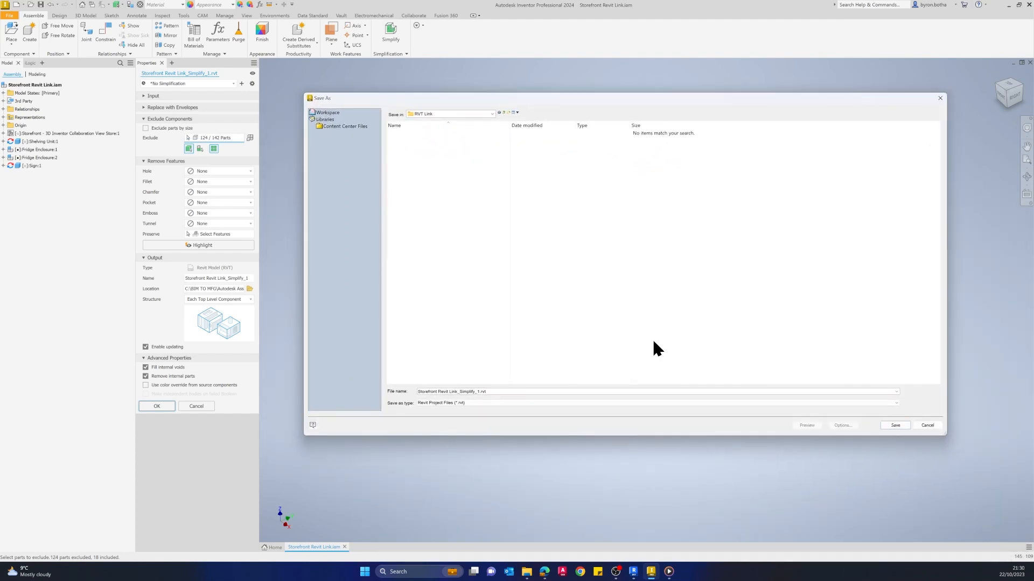
{"action": "left_click", "coordinate": [898, 427]}
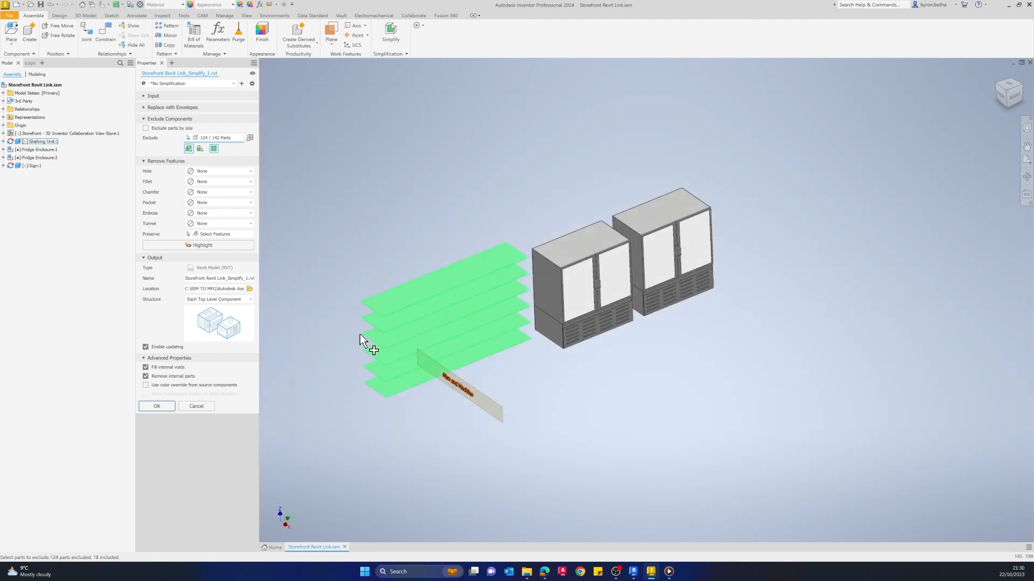
{"action": "left_click", "coordinate": [156, 407]}
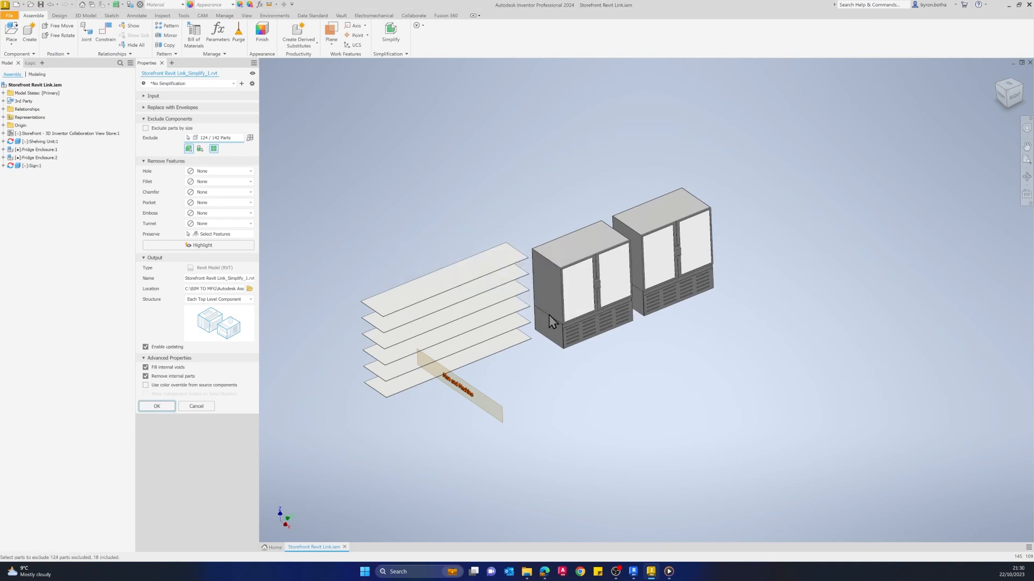
{"action": "left_click_drag", "start_coordinate": [469, 265], "coordinate": [335, 106]}
{"action": "left_click", "coordinate": [361, 137]}
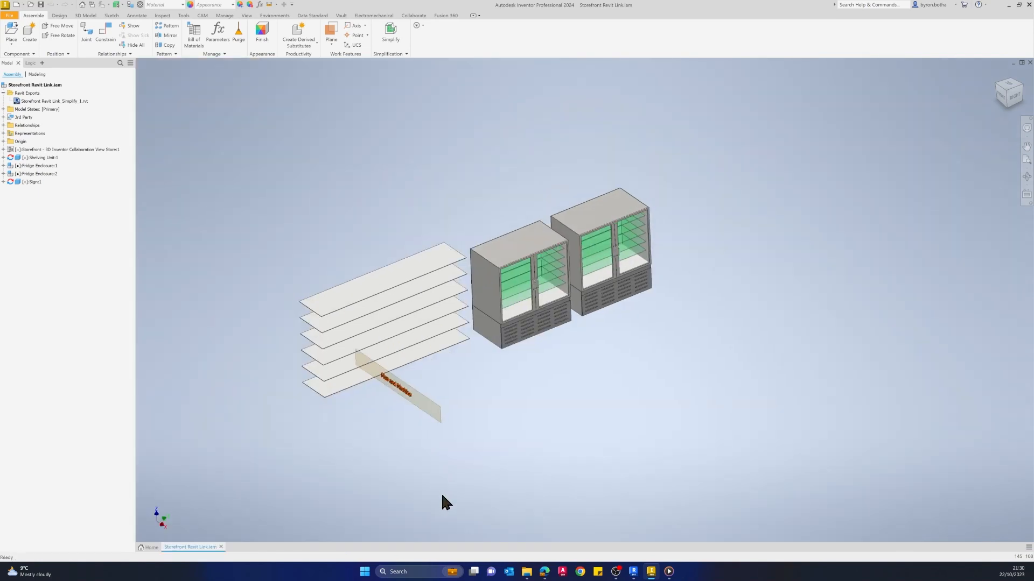
- Switch to File Explorer, open the RVT Link folder and select Storefront Revit Link_Simplify_1.rvt
{"action": "left_click", "coordinate": [524, 575]}
{"action": "left_click", "coordinate": [558, 541]}
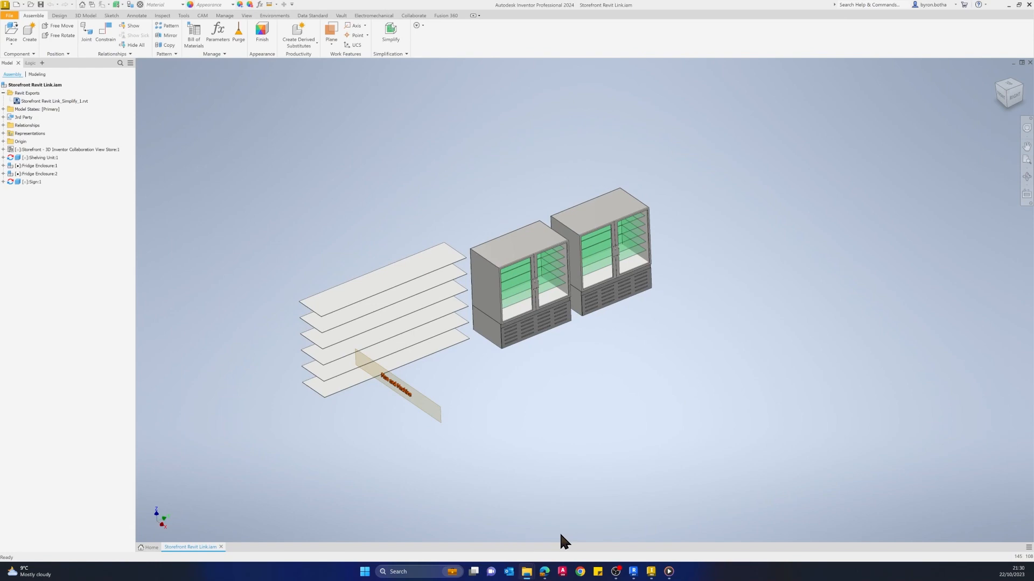
{"action": "left_click_drag", "start_coordinate": [1031, 236], "coordinate": [579, 124]}
{"action": "double_click", "coordinate": [530, 214]}
{"action": "left_click", "coordinate": [553, 199]}
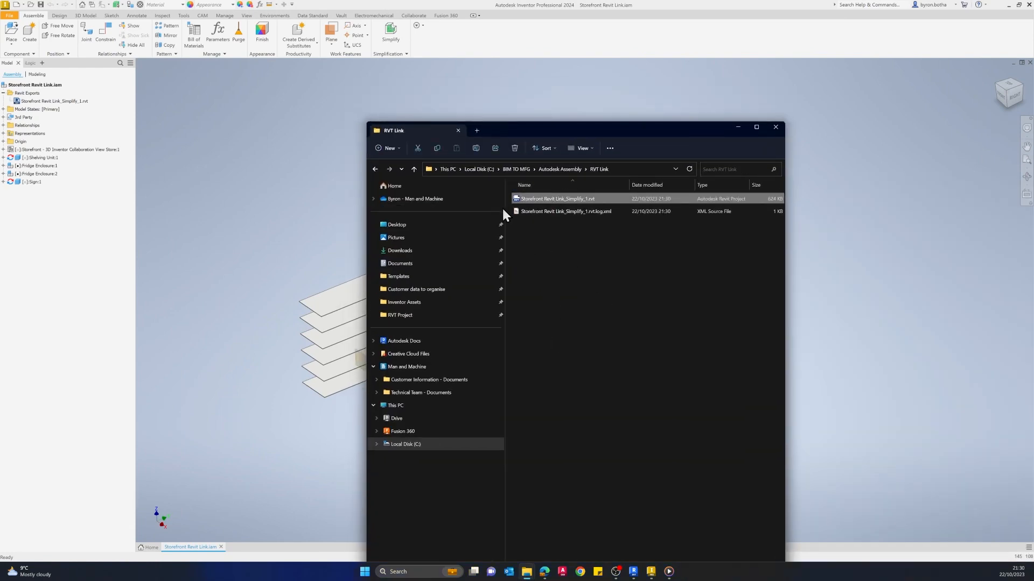
- Switch to the Storefront project in Revit and end the active Align command
{"action": "left_click_drag", "start_coordinate": [565, 123], "coordinate": [757, 127]}
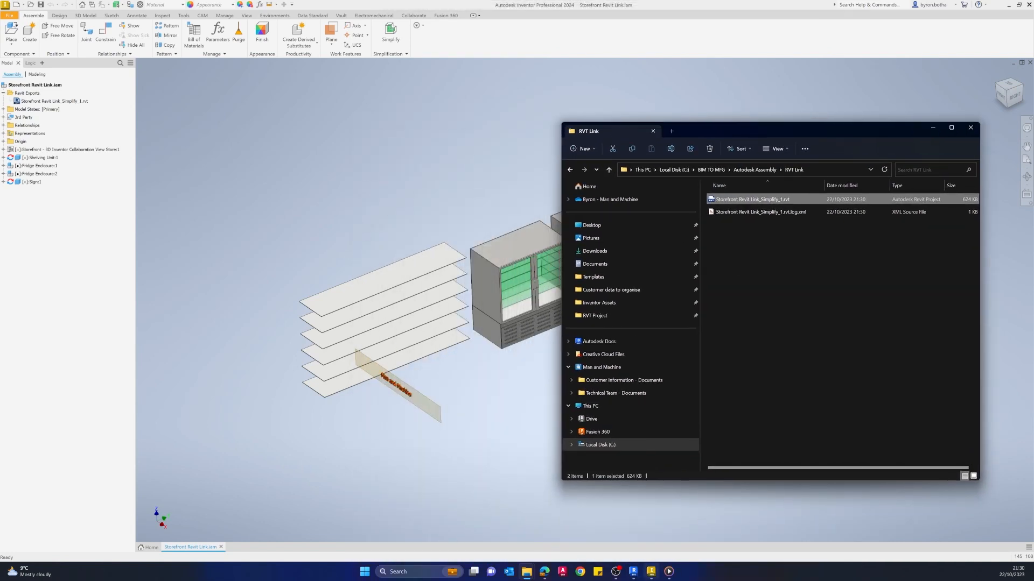
{"action": "left_click", "coordinate": [651, 572]}
{"action": "left_click", "coordinate": [634, 572]}
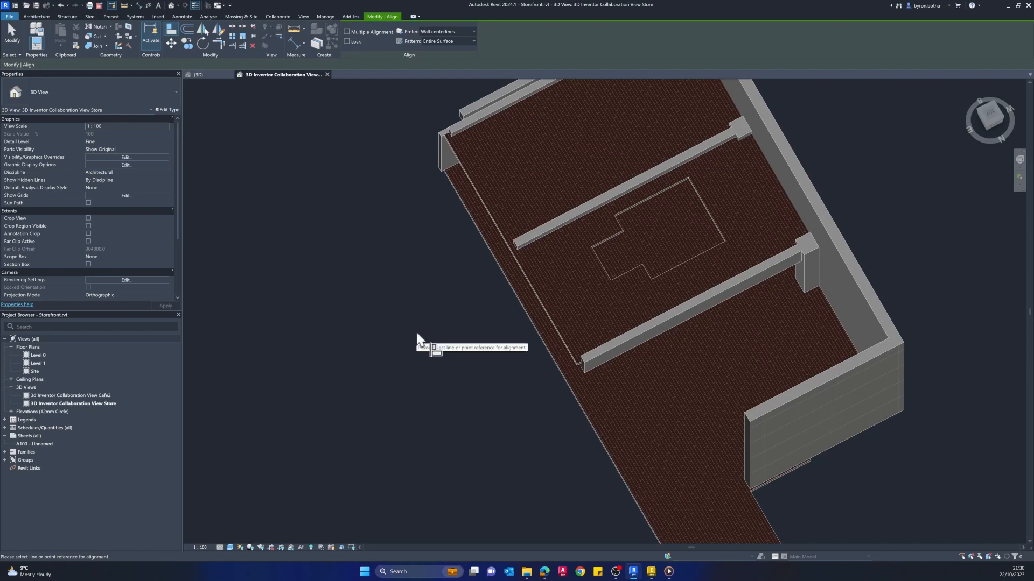
{"action": "key", "text": "Escape"}
{"action": "middle_click_drag", "start_coordinate": [457, 455], "coordinate": [531, 420], "text": "shift"}
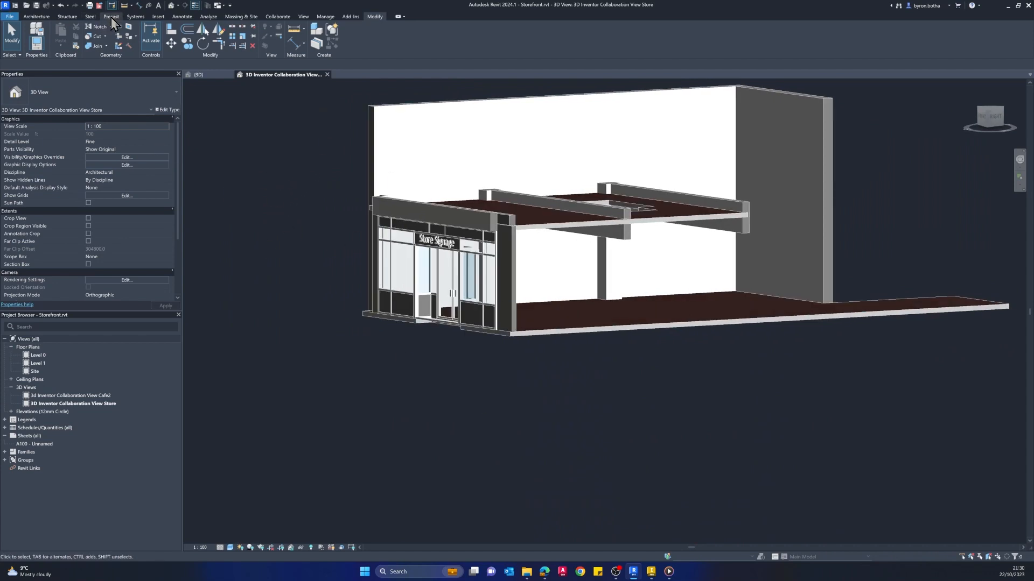
- Link Storefront Revit Link_Simplify_1.rvt from the RVT Link folder into the project, positioned Auto - Internal Origin to Internal Origin
{"action": "left_click", "coordinate": [159, 17]}
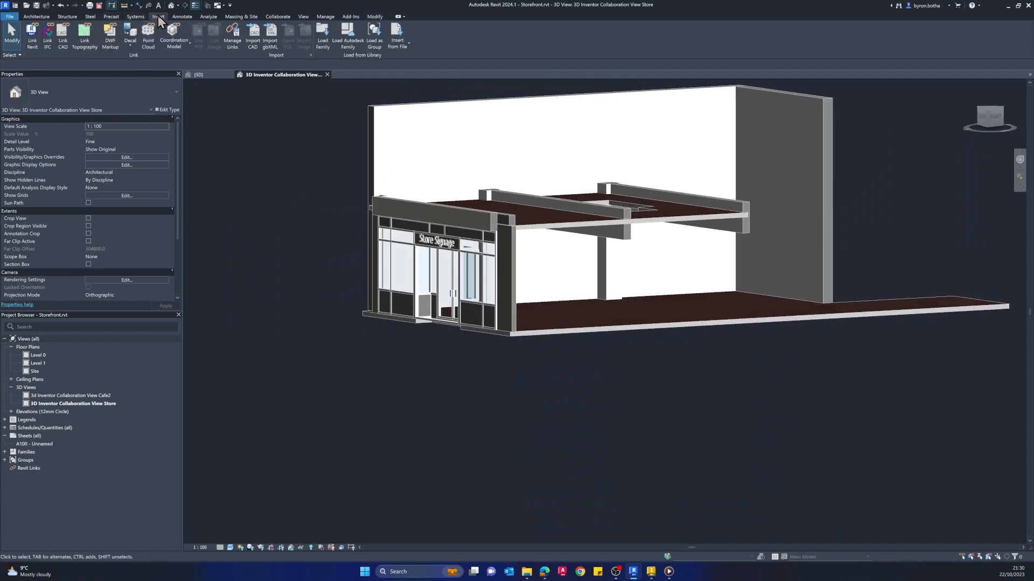
{"action": "left_click", "coordinate": [33, 38]}
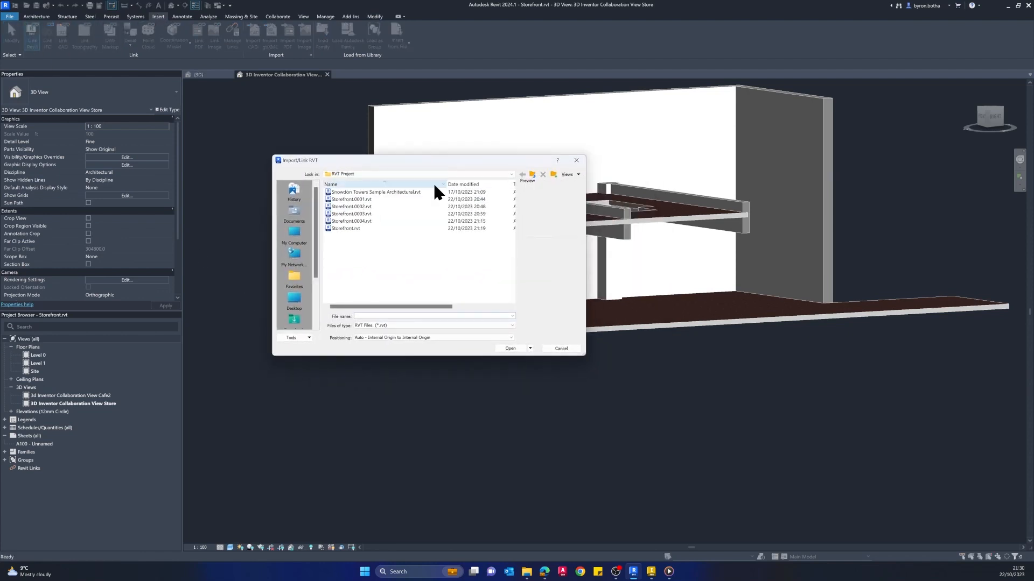
{"action": "left_click", "coordinate": [532, 176]}
{"action": "left_click", "coordinate": [347, 192]}
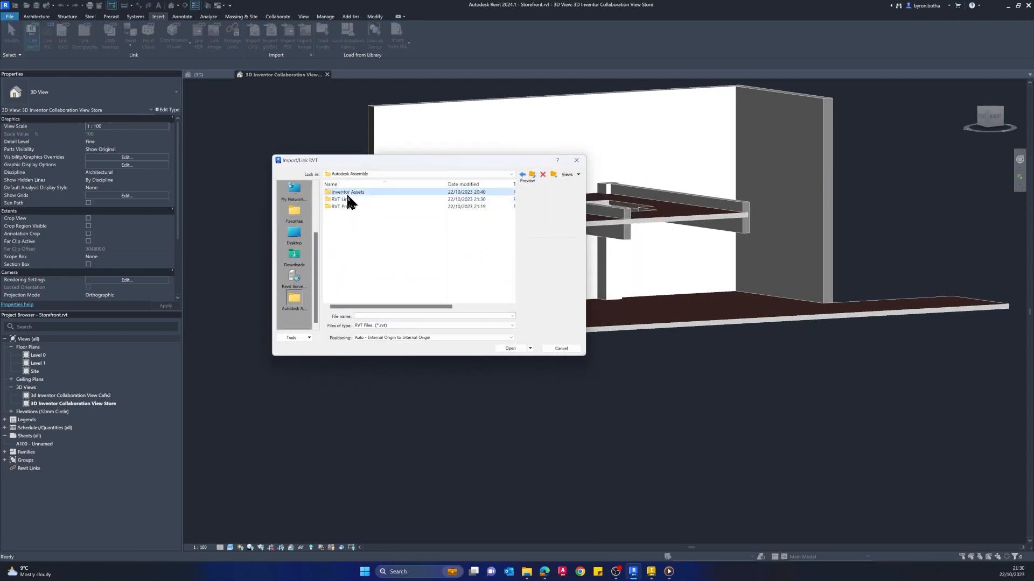
{"action": "double_click", "coordinate": [341, 200]}
{"action": "left_click", "coordinate": [359, 193]}
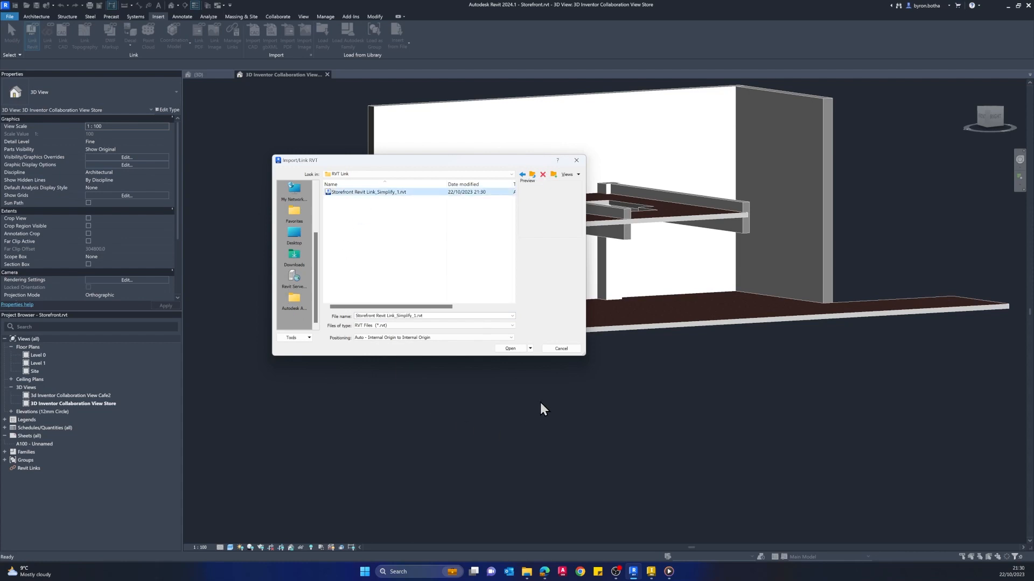
{"action": "left_click", "coordinate": [509, 349]}
- Hide the Store Signage model text above the entrance doors in the 3D view
{"action": "middle_click_drag", "start_coordinate": [520, 286], "coordinate": [542, 272], "text": "shift"}
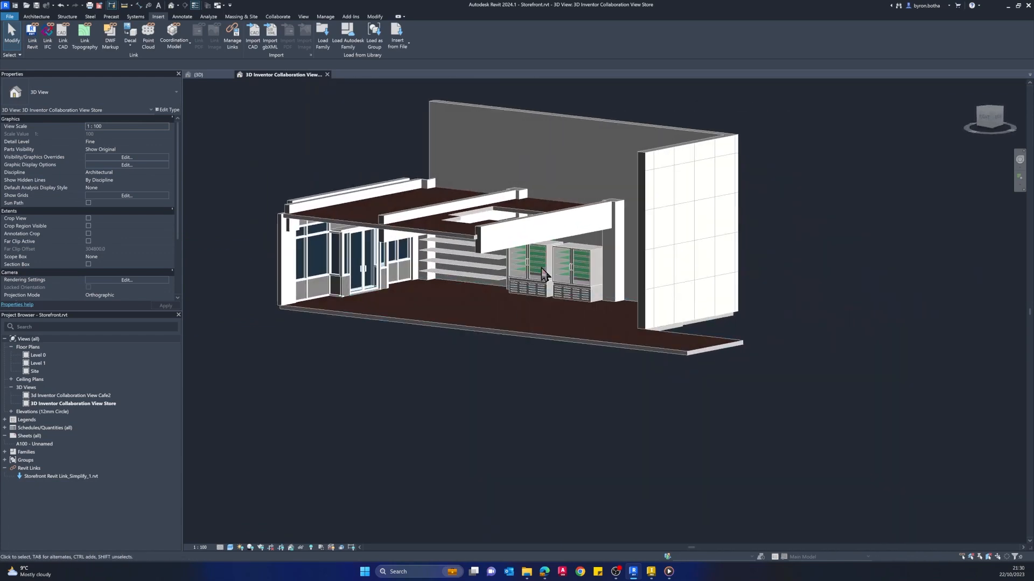
{"action": "scroll", "coordinate": [542, 272], "scroll_direction": "up", "scroll_amount": 6}
{"action": "scroll", "coordinate": [377, 349], "scroll_direction": "down", "scroll_amount": 3}
{"action": "middle_click_drag", "start_coordinate": [377, 349], "coordinate": [437, 285], "text": "shift"}
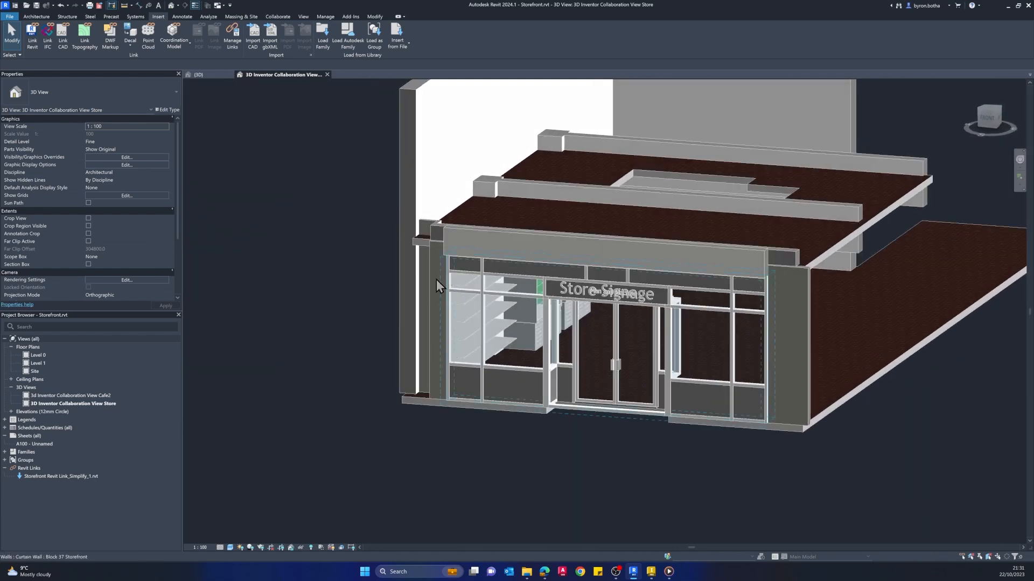
{"action": "mouse_move", "coordinate": [541, 470]}
{"action": "middle_mouse_down", "text": "shift"}
{"action": "mouse_move", "coordinate": [311, 470]}
{"action": "mouse_move", "coordinate": [544, 482]}
{"action": "mouse_move", "coordinate": [532, 479]}
{"action": "middle_mouse_up", "text": "shift"}
{"action": "scroll", "coordinate": [508, 310], "scroll_direction": "up", "scroll_amount": 3}
{"action": "scroll", "coordinate": [403, 215], "scroll_direction": "up", "scroll_amount": 5}
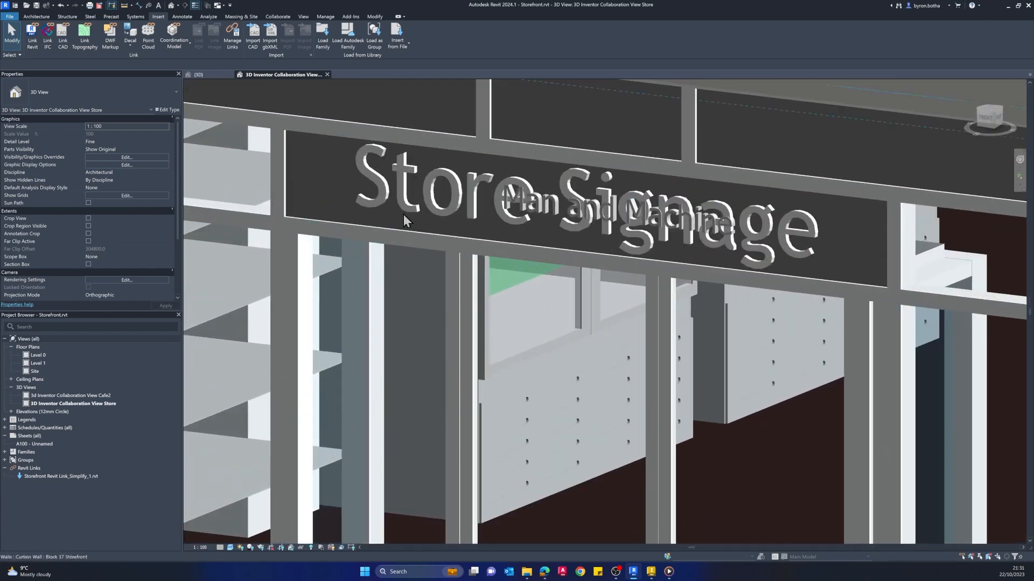
{"action": "left_click", "coordinate": [372, 171]}
{"action": "right_click", "coordinate": [370, 171]}
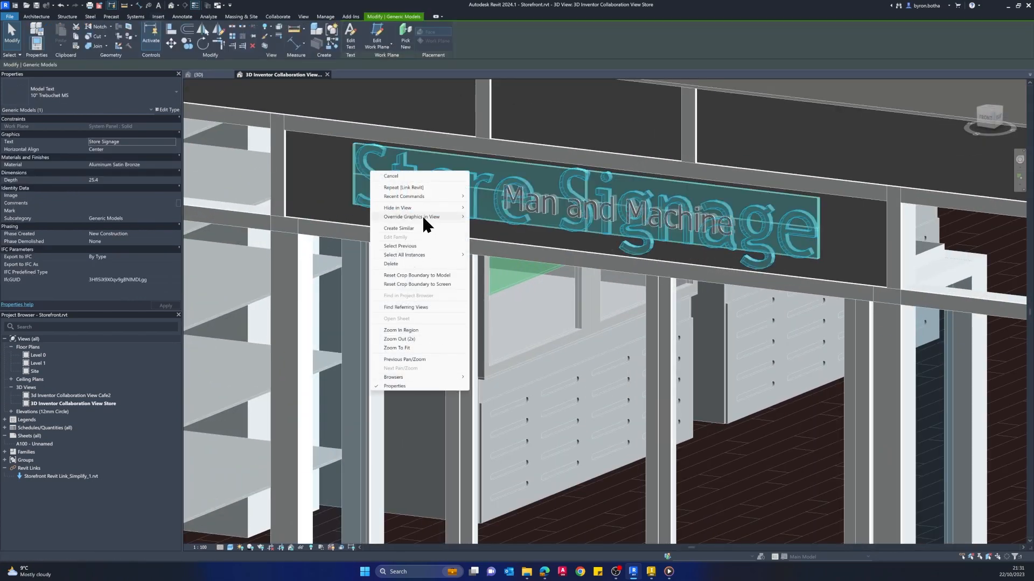
{"action": "mouse_move", "coordinate": [445, 208]}
{"action": "left_click", "coordinate": [485, 210]}
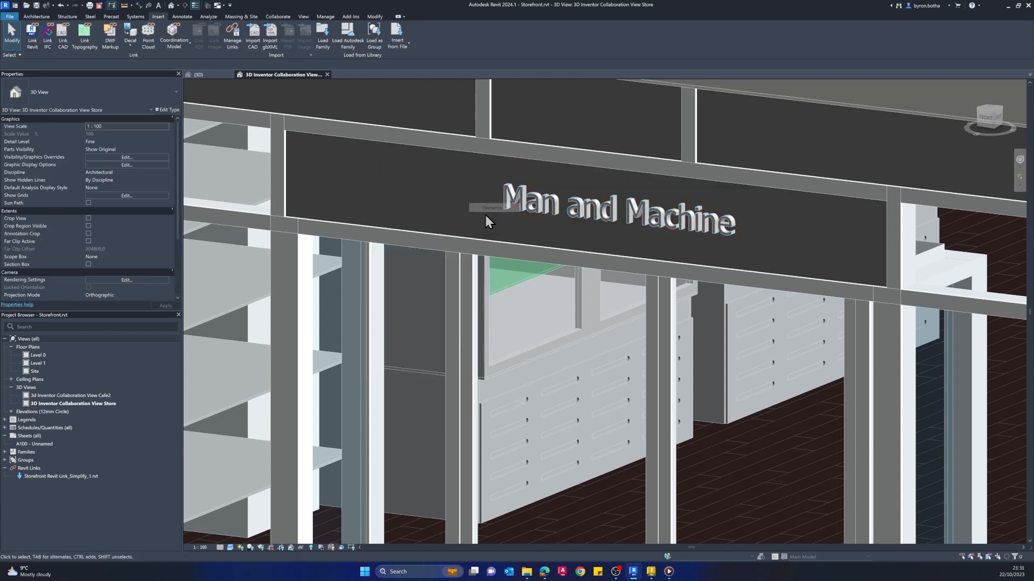
- Set the 3D view's visual style to Realistic
{"action": "scroll", "coordinate": [402, 279], "scroll_direction": "down", "scroll_amount": 4}
{"action": "scroll", "coordinate": [488, 253], "scroll_direction": "up", "scroll_amount": 8}
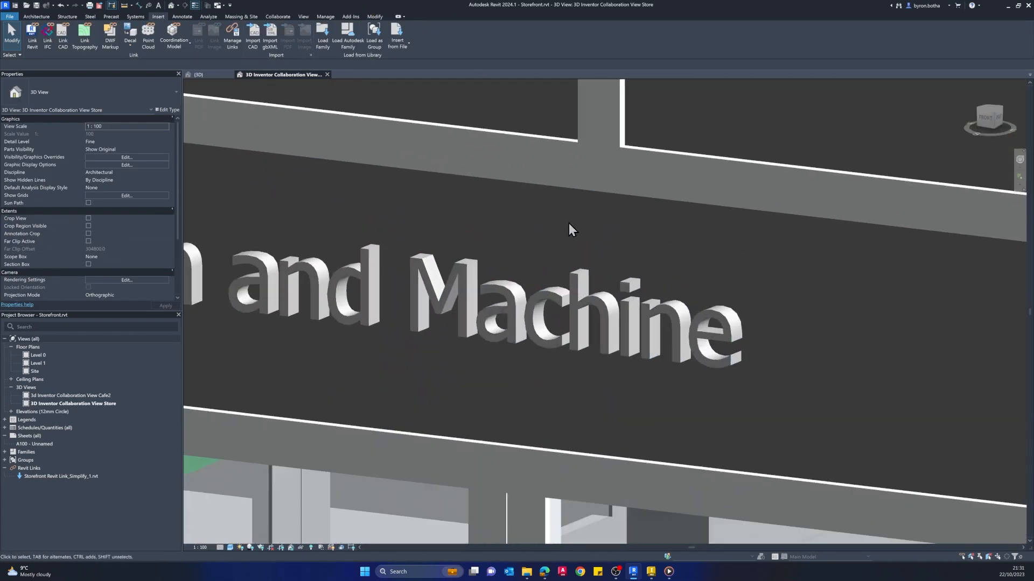
{"action": "scroll", "coordinate": [434, 363], "scroll_direction": "down", "scroll_amount": 4}
{"action": "left_click", "coordinate": [231, 547]}
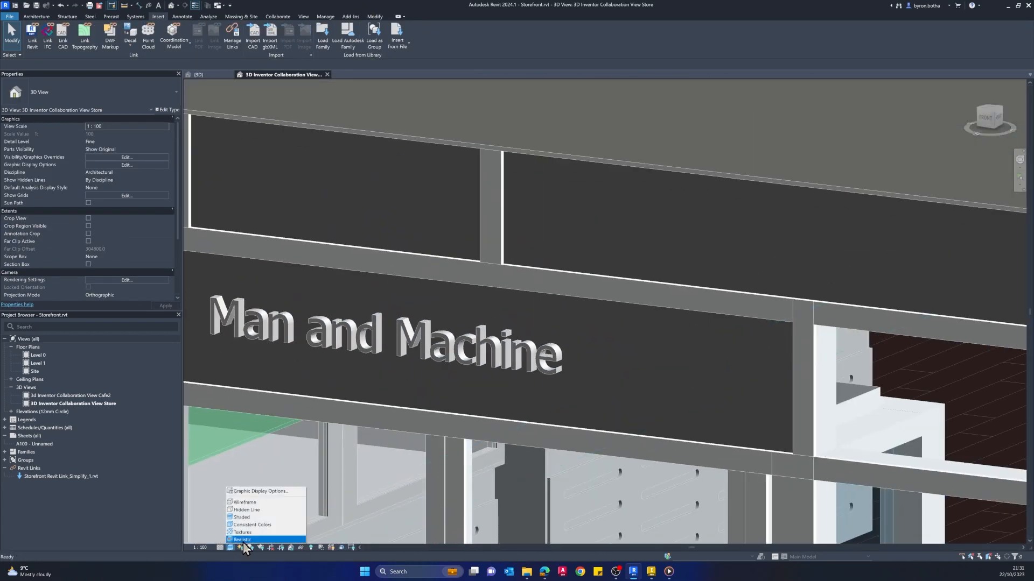
{"action": "left_click", "coordinate": [242, 539]}
- Examine the linked sign, shelving and fridge enclosures in the realistic storefront view from outside and inside
{"action": "scroll", "coordinate": [418, 363], "scroll_direction": "down", "scroll_amount": 6}
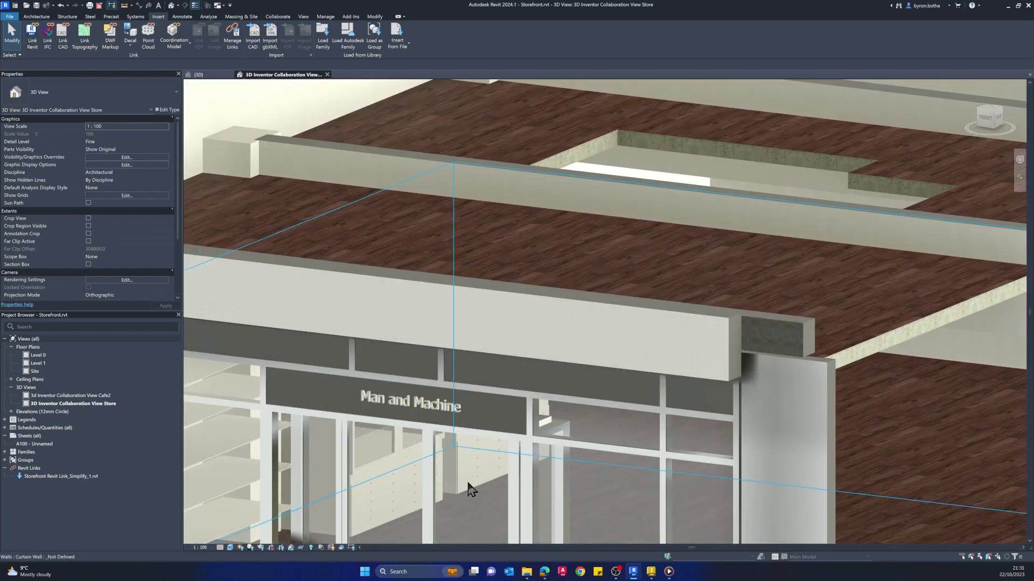
{"action": "scroll", "coordinate": [489, 221], "scroll_direction": "down", "scroll_amount": 6}
{"action": "middle_click_drag", "start_coordinate": [434, 420], "coordinate": [409, 438], "text": "shift"}
{"action": "scroll", "coordinate": [323, 165], "scroll_direction": "up", "scroll_amount": 4}
{"action": "scroll", "coordinate": [325, 171], "scroll_direction": "down", "scroll_amount": 4}
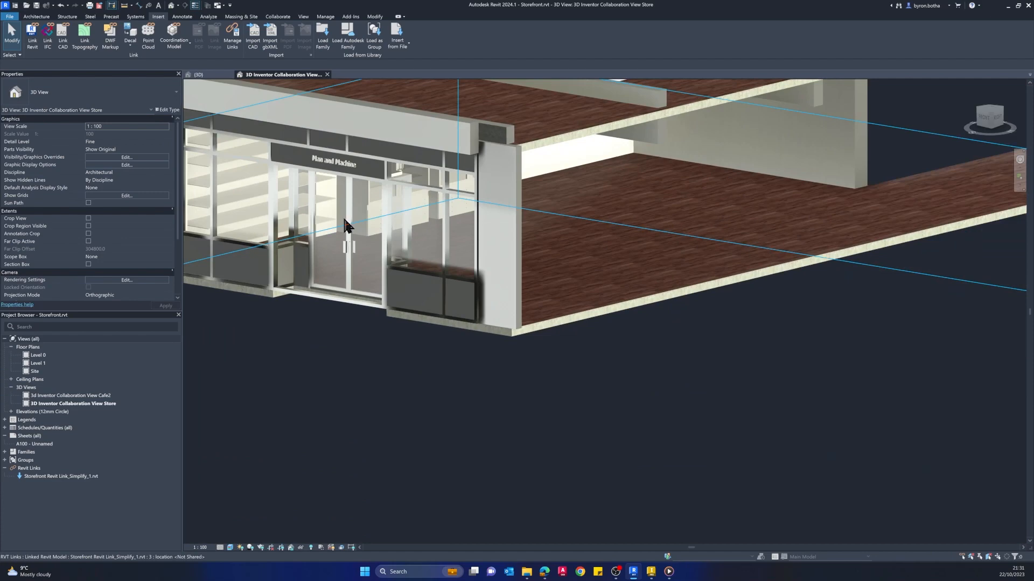
{"action": "middle_click_drag", "start_coordinate": [615, 347], "coordinate": [677, 315], "text": "shift"}
{"action": "middle_click_drag", "start_coordinate": [813, 341], "coordinate": [465, 323], "text": "shift"}
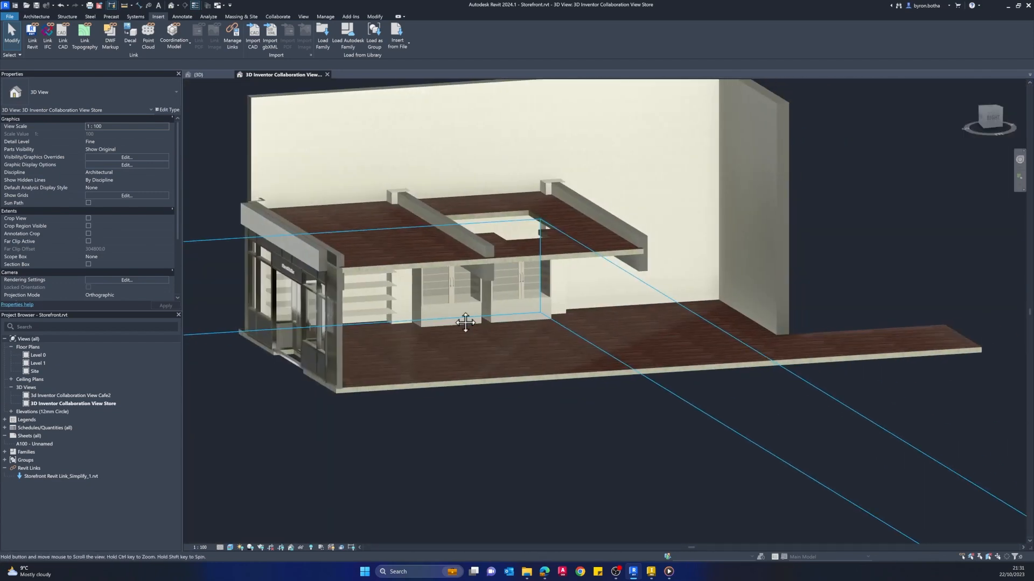
{"action": "middle_click_drag", "start_coordinate": [377, 436], "coordinate": [457, 481], "text": "shift"}
{"action": "middle_click_drag", "start_coordinate": [782, 436], "coordinate": [522, 445], "text": "shift"}
{"action": "middle_click_drag", "start_coordinate": [431, 431], "coordinate": [506, 470], "text": "shift"}
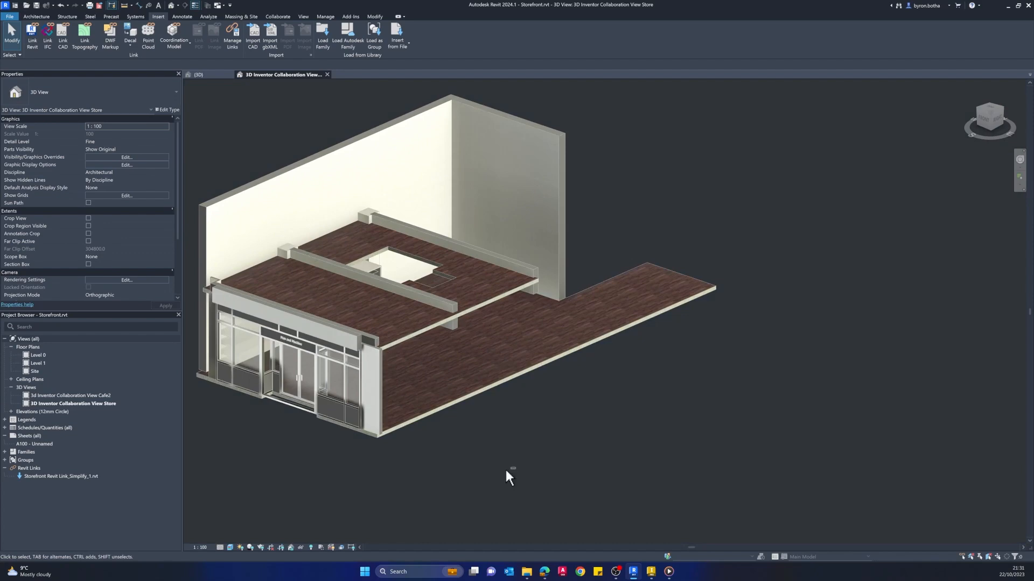
{"action": "middle_click_drag", "start_coordinate": [329, 479], "coordinate": [602, 443], "text": "shift"}
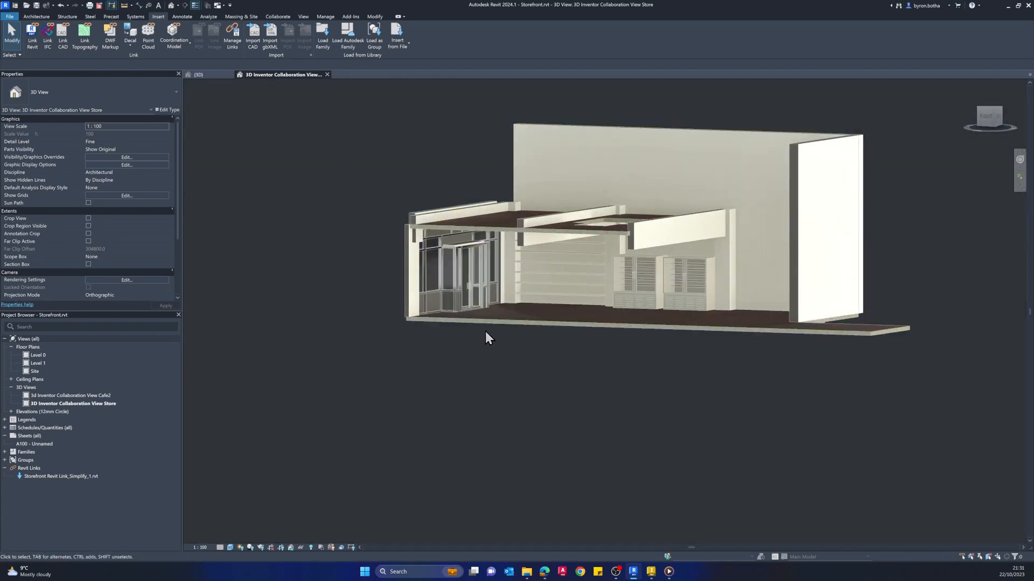
{"action": "middle_click_drag", "start_coordinate": [600, 438], "coordinate": [445, 508], "text": "shift"}
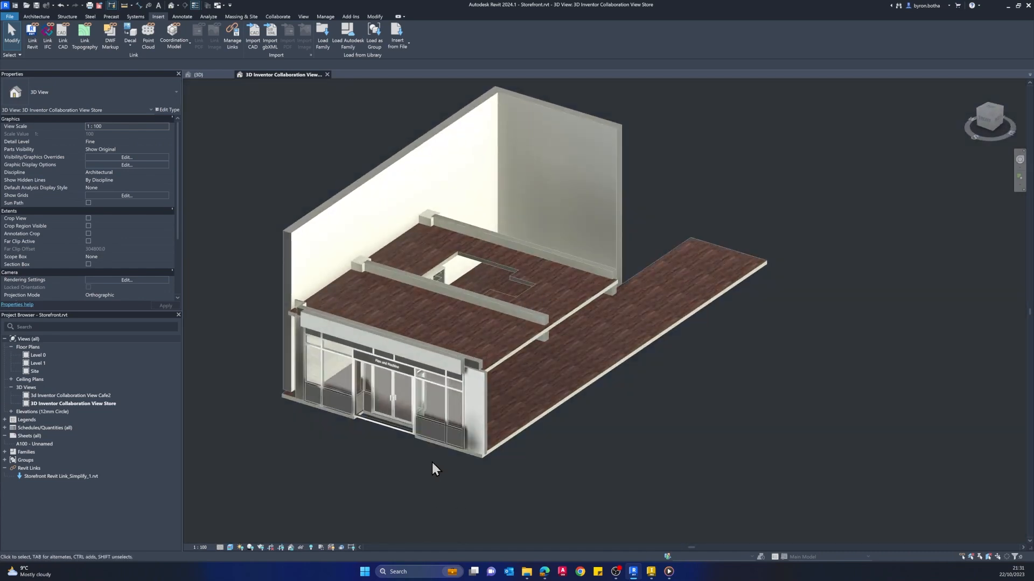
{"action": "mouse_move", "coordinate": [364, 477]}
{"action": "middle_mouse_down", "text": "shift"}
{"action": "mouse_move", "coordinate": [363, 533]}
{"action": "mouse_move", "coordinate": [362, 481]}
{"action": "mouse_move", "coordinate": [349, 471]}
{"action": "middle_mouse_up", "text": "shift"}
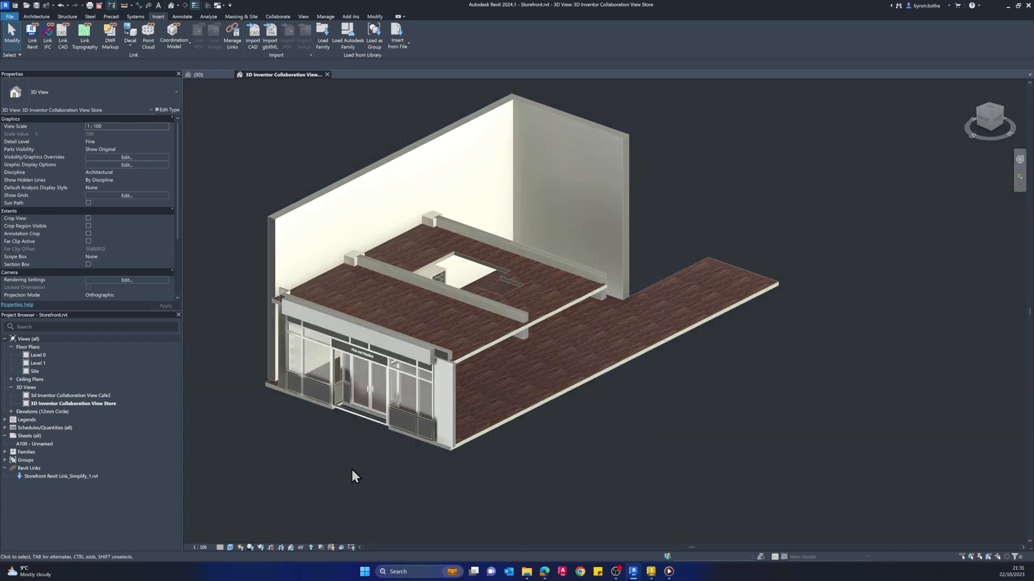
{"action": "middle_click_drag", "start_coordinate": [401, 478], "coordinate": [221, 469], "text": "shift"}
{"action": "middle_click_drag", "start_coordinate": [313, 453], "coordinate": [401, 447]}
{"action": "middle_click_drag", "start_coordinate": [345, 492], "coordinate": [397, 494], "text": "shift"}
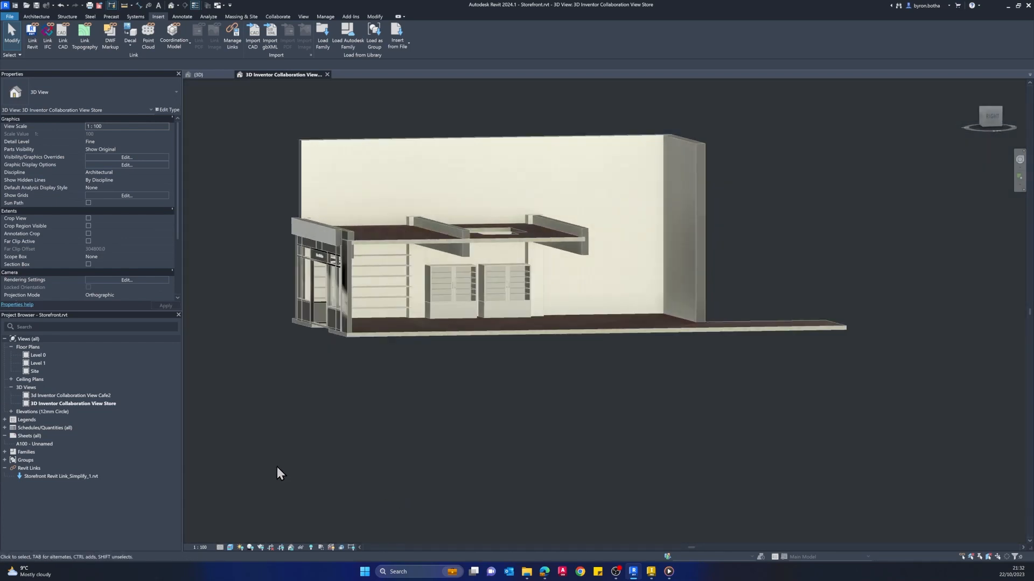
{"action": "middle_click_drag", "start_coordinate": [299, 429], "coordinate": [293, 477], "text": "shift"}
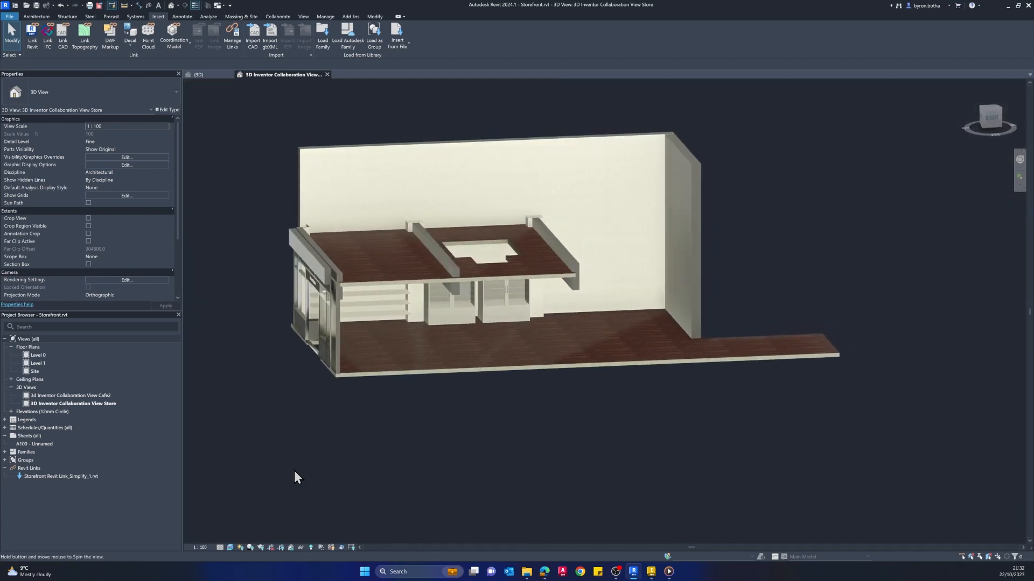
{"action": "middle_click_drag", "start_coordinate": [268, 386], "coordinate": [404, 524], "text": "shift"}
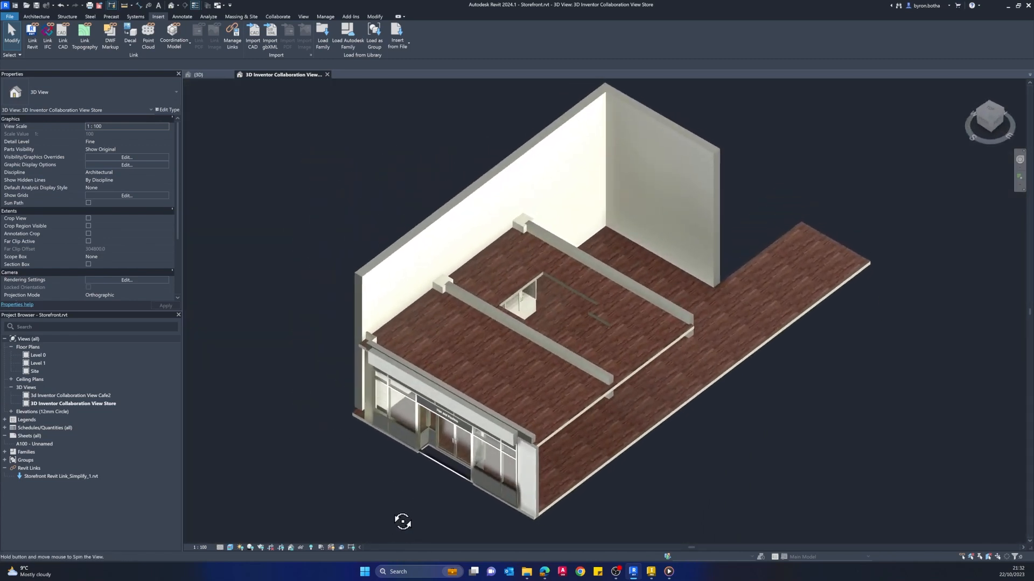
{"action": "scroll", "coordinate": [422, 347], "scroll_direction": "up", "scroll_amount": 3}
{"action": "left_click", "coordinate": [429, 288]}
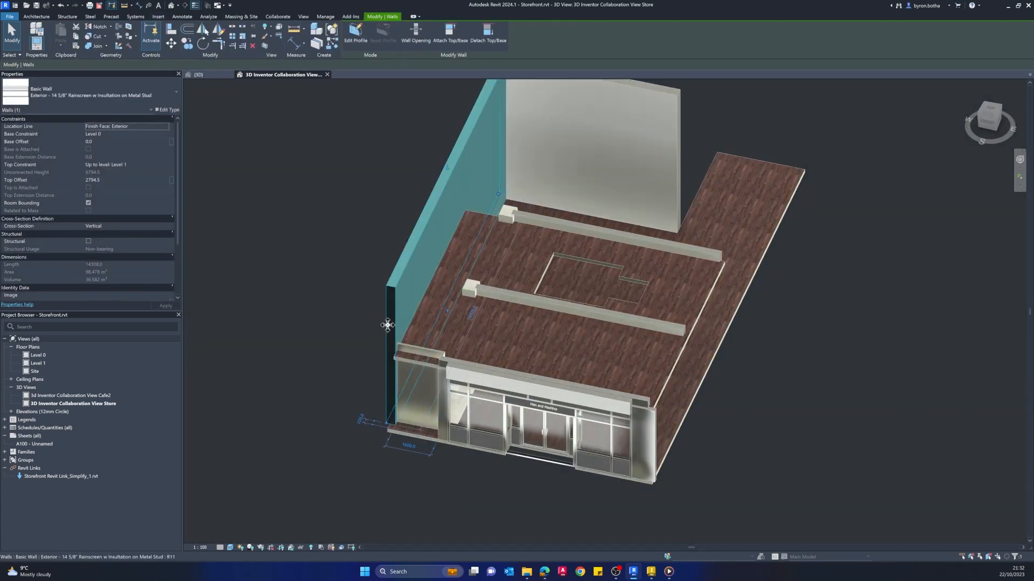
{"action": "middle_click_drag", "start_coordinate": [428, 546], "coordinate": [207, 375], "text": "shift"}
{"action": "left_click", "coordinate": [435, 483]}
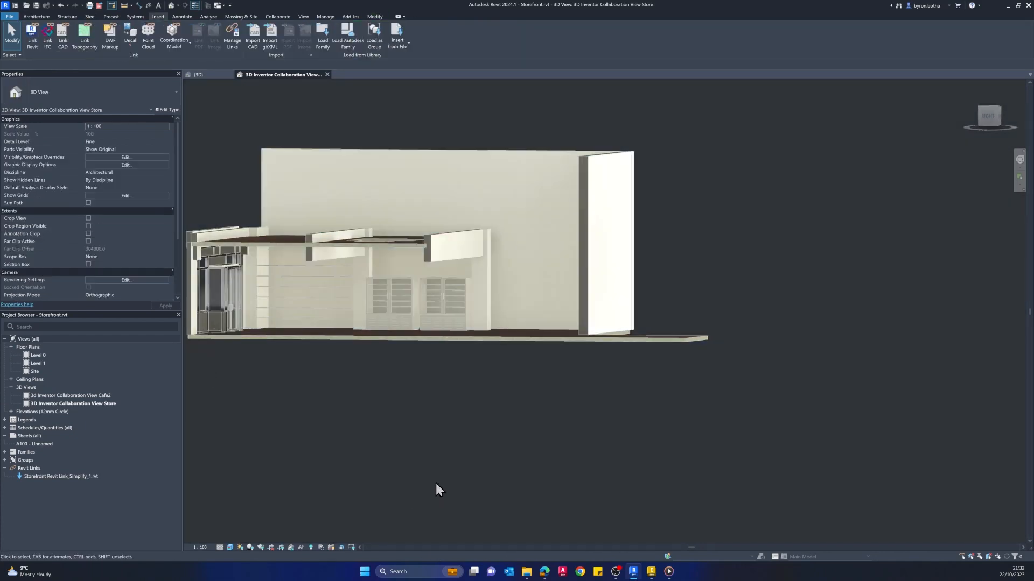
{"action": "middle_click_drag", "start_coordinate": [435, 483], "coordinate": [380, 330], "text": "shift"}
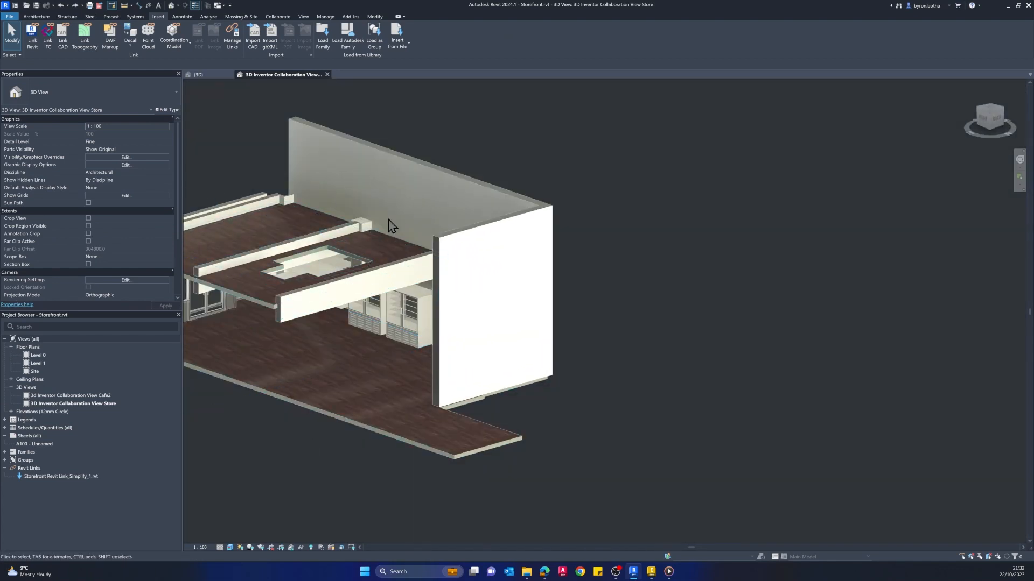
{"action": "middle_click_drag", "start_coordinate": [393, 202], "coordinate": [401, 179], "text": "shift"}
{"action": "middle_click_drag", "start_coordinate": [314, 203], "coordinate": [491, 313], "text": "shift"}
{"action": "scroll", "coordinate": [490, 314], "scroll_direction": "up", "scroll_amount": 5}
{"action": "scroll", "coordinate": [429, 378], "scroll_direction": "down", "scroll_amount": 2}
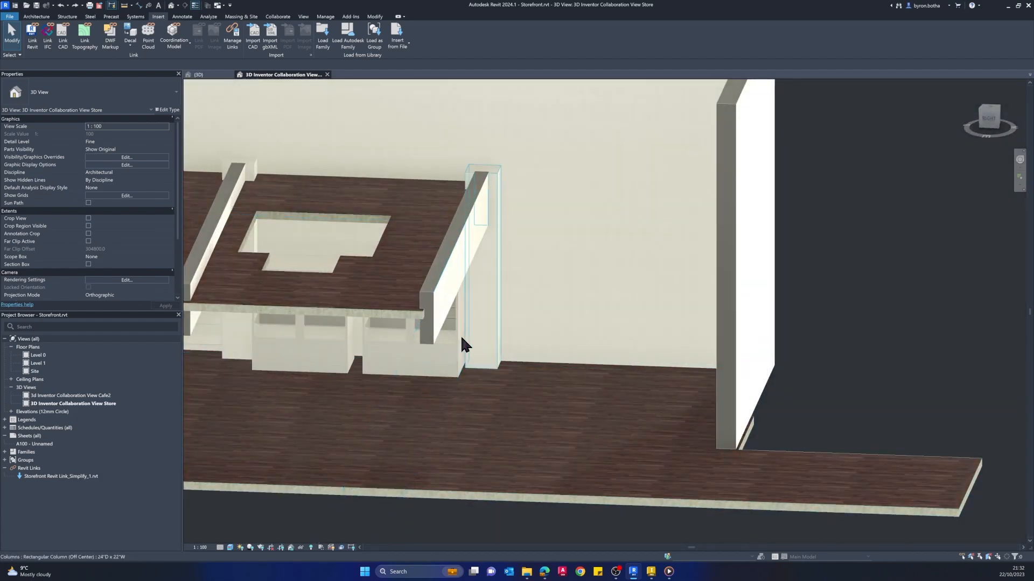
{"action": "scroll", "coordinate": [475, 339], "scroll_direction": "down", "scroll_amount": 2}
{"action": "middle_click_drag", "start_coordinate": [447, 354], "coordinate": [550, 374], "text": "shift"}
{"action": "scroll", "coordinate": [546, 367], "scroll_direction": "down", "scroll_amount": 2}
{"action": "middle_click_drag", "start_coordinate": [360, 484], "coordinate": [419, 454]}
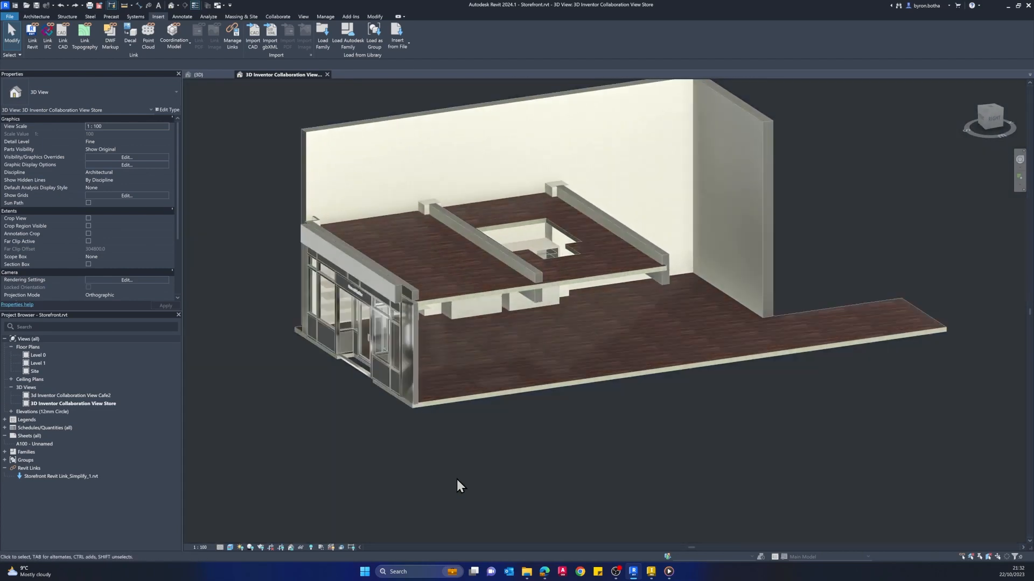
- Switch to Inventor and make the linked Revit storefront model visible again in the assembly
{"action": "left_click", "coordinate": [651, 572]}
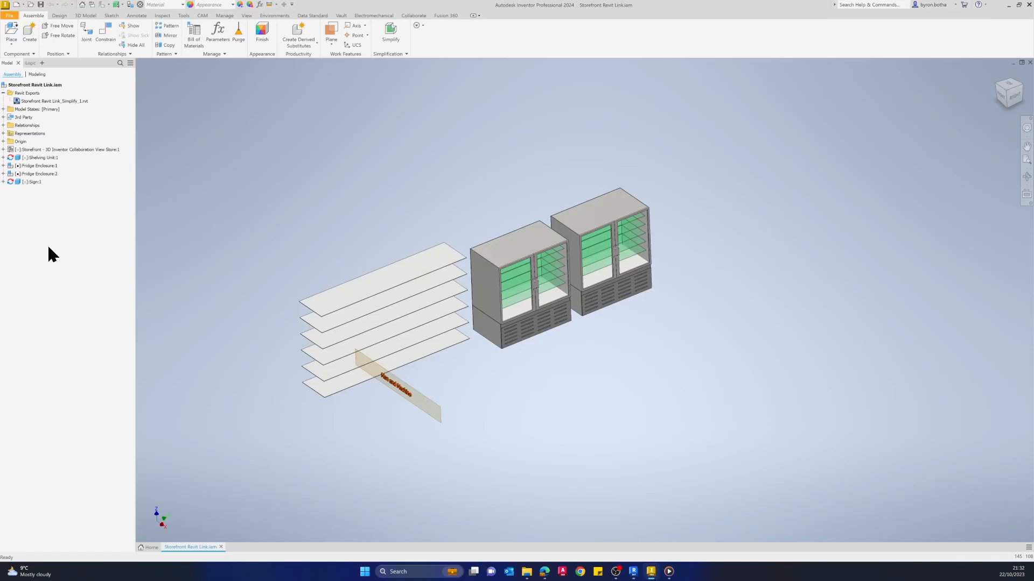
{"action": "right_click", "coordinate": [44, 151]}
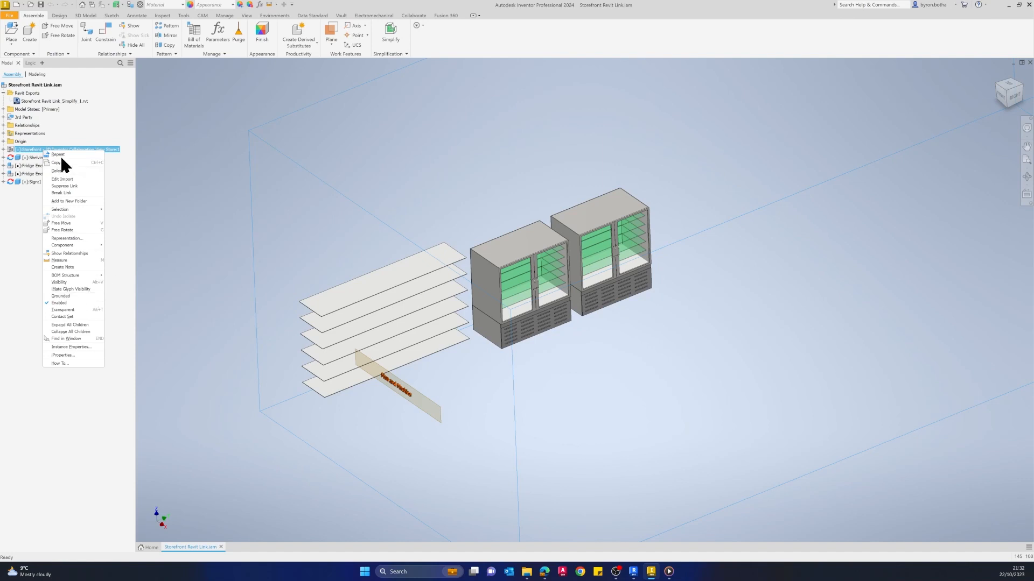
{"action": "left_click", "coordinate": [67, 282]}
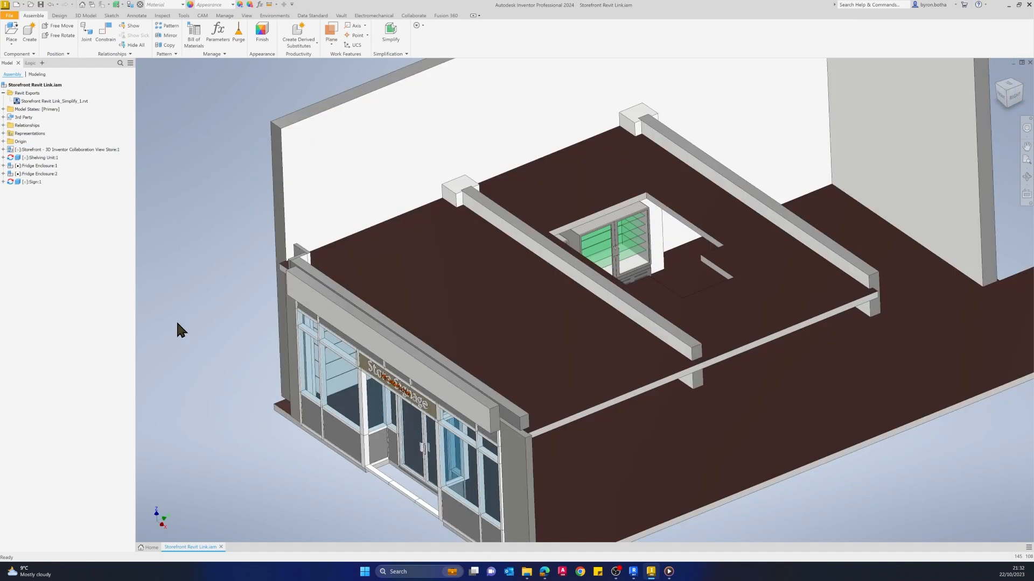
- Examine how the shelving and fridge enclosures sit inside the storefront beneath the upper floor
{"action": "middle_click_drag", "start_coordinate": [514, 473], "coordinate": [535, 453], "text": "shift"}
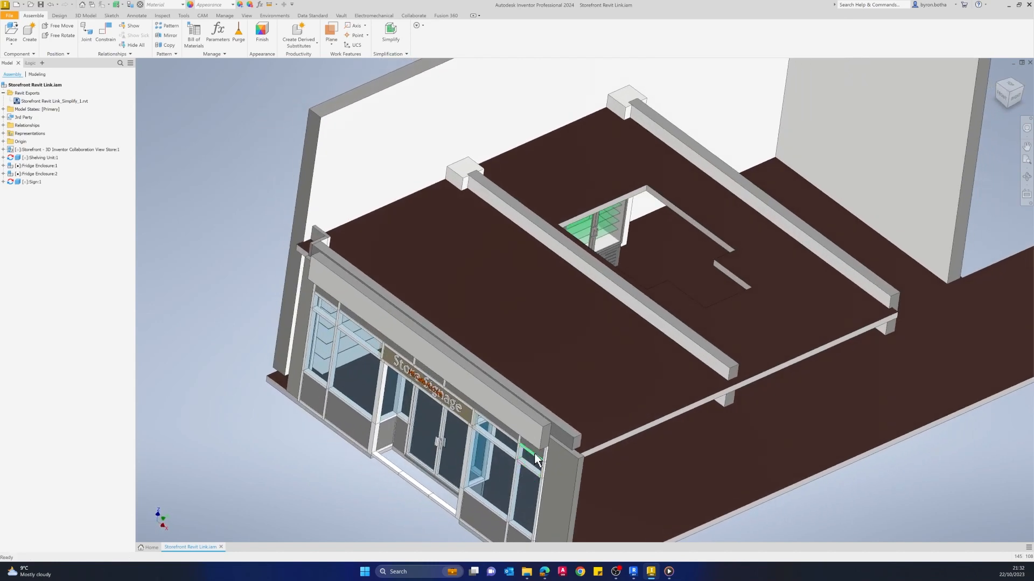
{"action": "scroll", "coordinate": [537, 460], "scroll_direction": "down", "scroll_amount": 10}
{"action": "middle_click_drag", "start_coordinate": [641, 476], "coordinate": [619, 465], "text": "shift"}
{"action": "middle_click_drag", "start_coordinate": [506, 490], "coordinate": [355, 400]}
{"action": "mouse_move", "coordinate": [339, 446]}
{"action": "middle_mouse_down", "text": "shift"}
{"action": "mouse_move", "coordinate": [344, 454]}
{"action": "mouse_move", "coordinate": [345, 439]}
{"action": "middle_mouse_up", "text": "shift"}
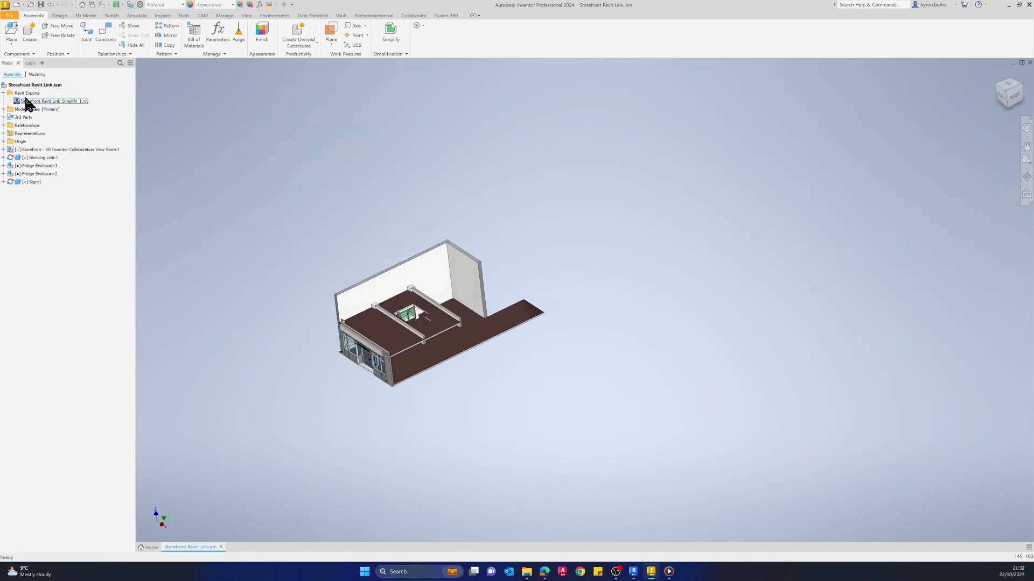
{"action": "middle_click_drag", "start_coordinate": [371, 405], "coordinate": [307, 377], "text": "shift"}
{"action": "scroll", "coordinate": [391, 337], "scroll_direction": "up", "scroll_amount": 5}
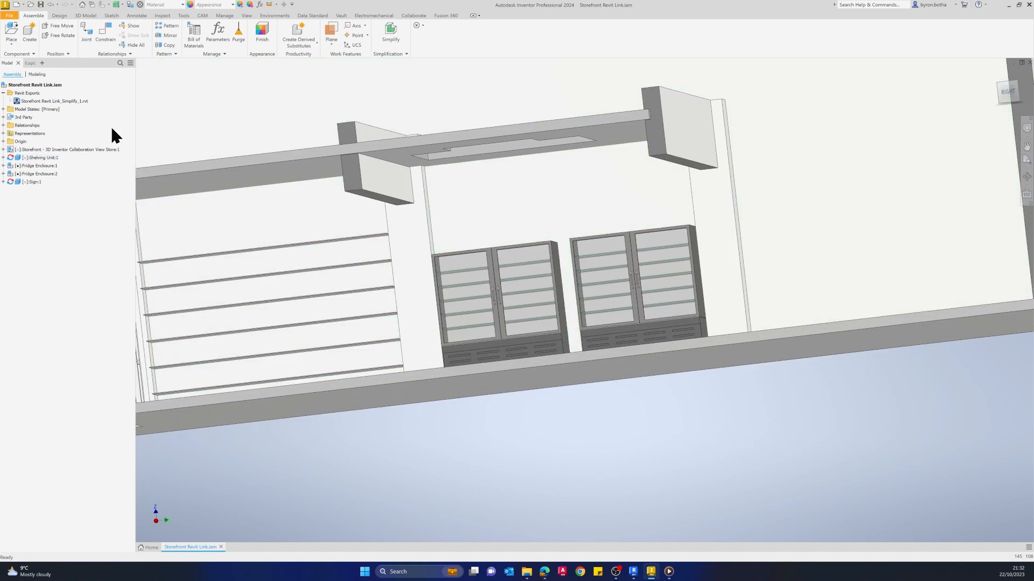
- Create a drawing from the assembly with an unshaded right-side elevation at 1:100, positioned at the sheet's lower left
{"action": "right_click", "coordinate": [27, 86]}
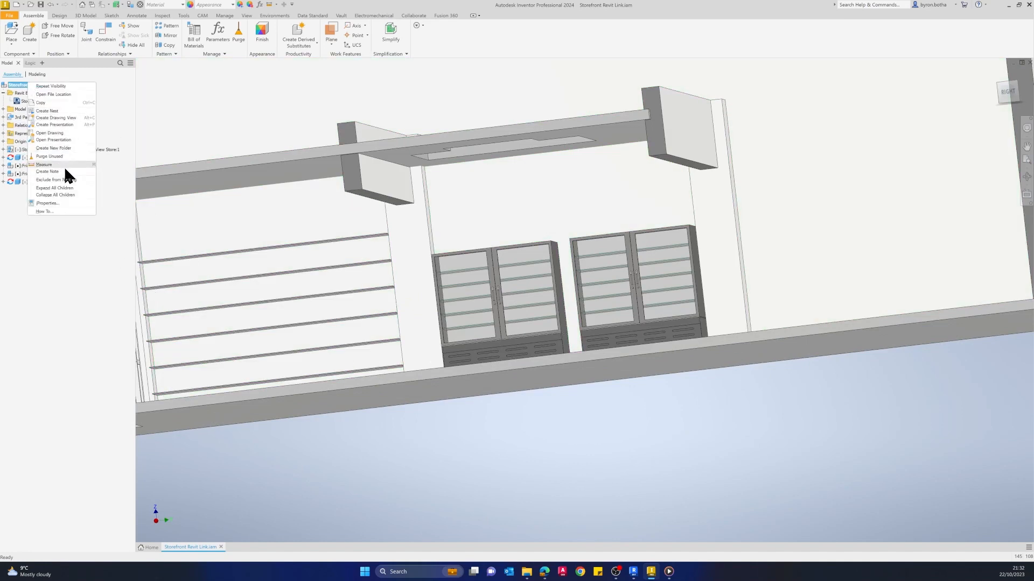
{"action": "left_click", "coordinate": [73, 119]}
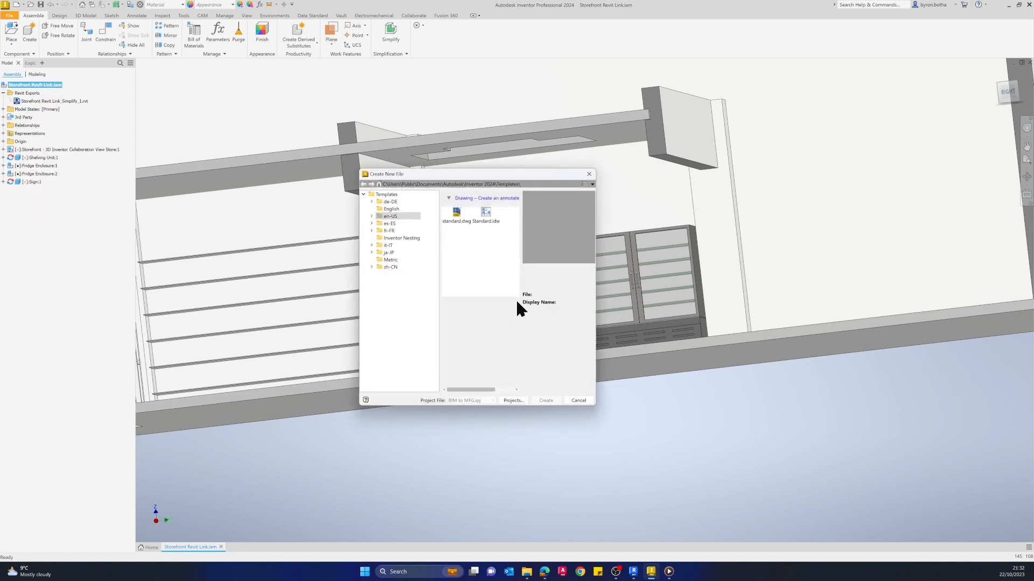
{"action": "left_click", "coordinate": [540, 400]}
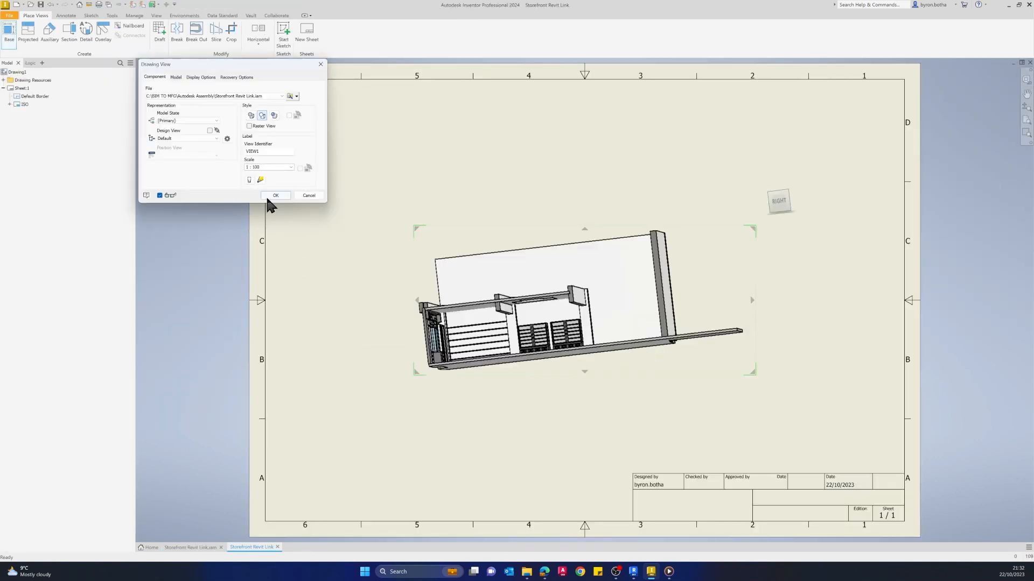
{"action": "left_click", "coordinate": [780, 204]}
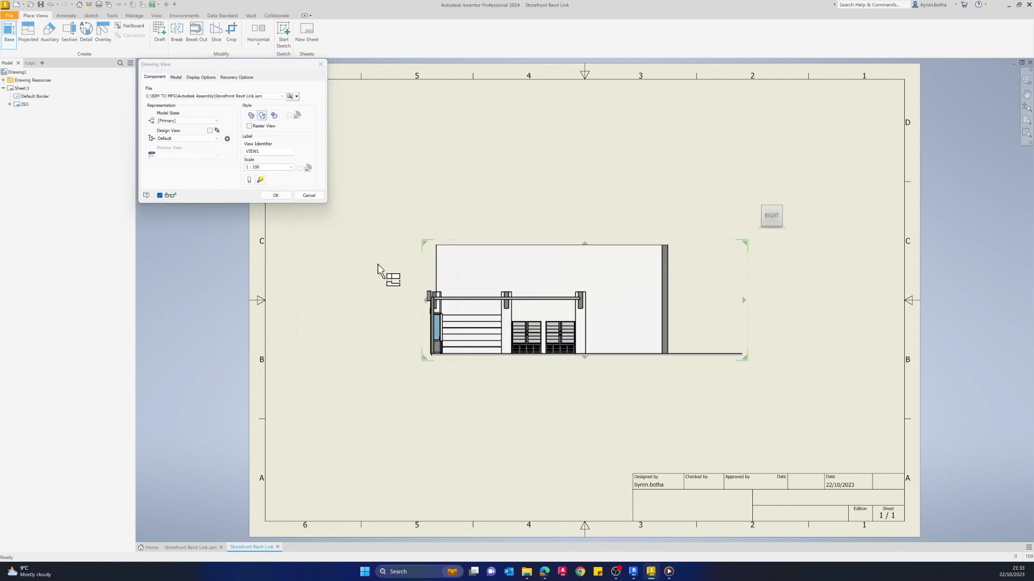
{"action": "left_click", "coordinate": [275, 195]}
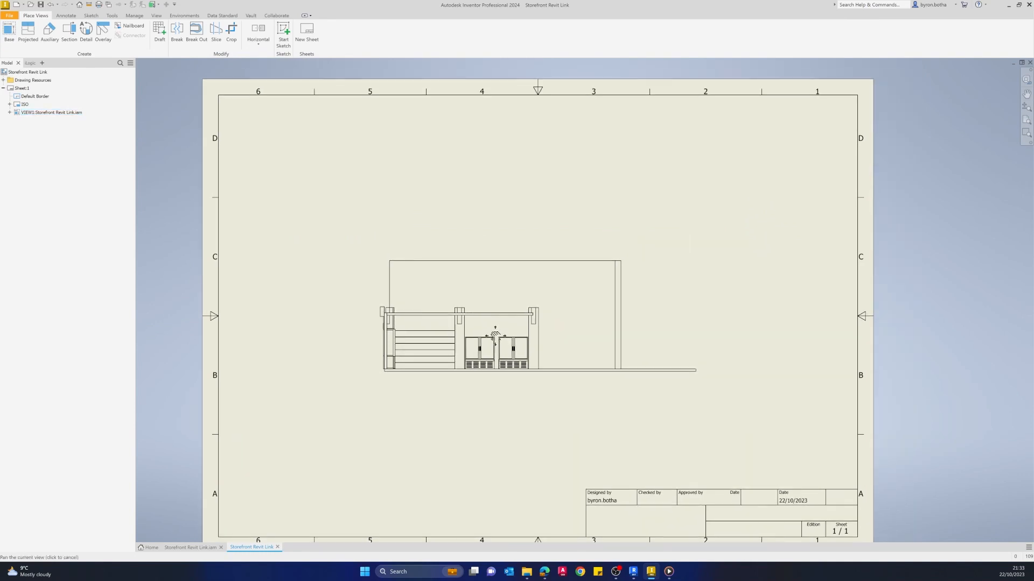
{"action": "mouse_move", "coordinate": [412, 278]}
{"action": "left_mouse_down"}
{"action": "mouse_move", "coordinate": [386, 346]}
{"action": "mouse_move", "coordinate": [306, 377]}
{"action": "mouse_move", "coordinate": [314, 387]}
{"action": "left_mouse_up"}
- Add an isometric base view of the storefront at the sheet's upper right, scaled 1:120, unshaded with hidden lines shown
{"action": "left_click", "coordinate": [11, 32]}
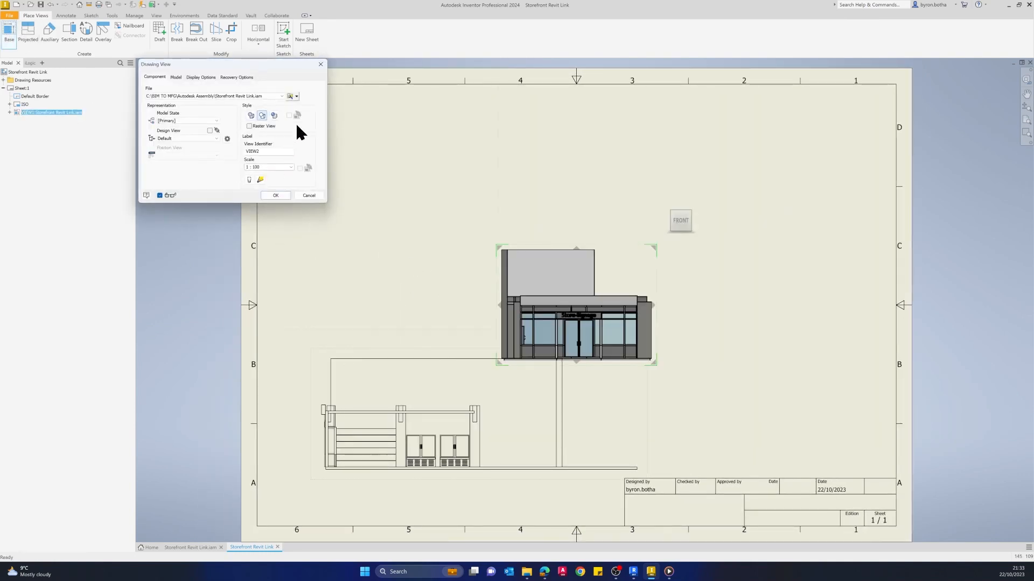
{"action": "left_click", "coordinate": [673, 210]}
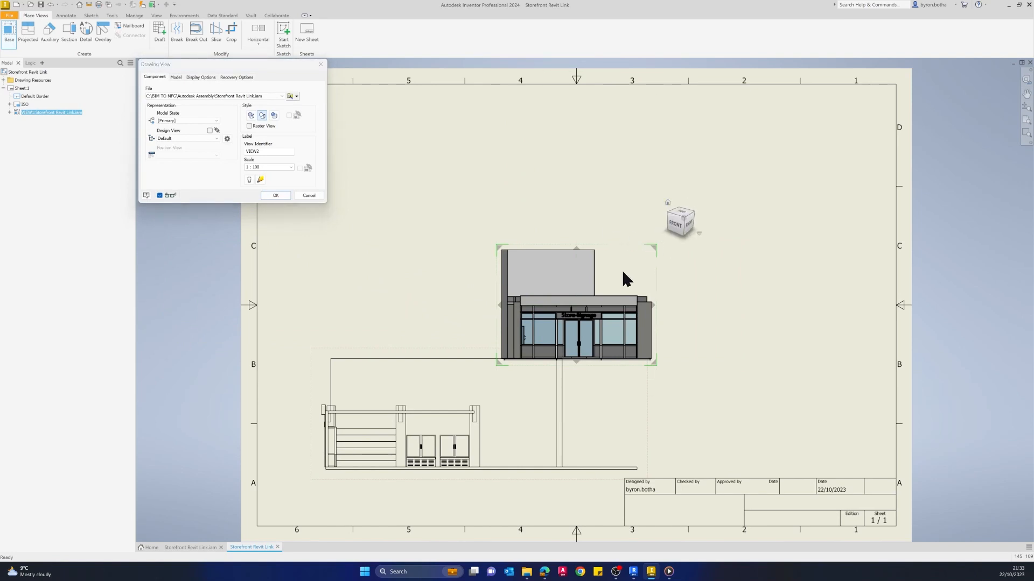
{"action": "mouse_move", "coordinate": [414, 237]}
{"action": "left_mouse_down"}
{"action": "mouse_move", "coordinate": [605, 185]}
{"action": "mouse_move", "coordinate": [572, 161]}
{"action": "mouse_move", "coordinate": [581, 155]}
{"action": "left_mouse_up"}
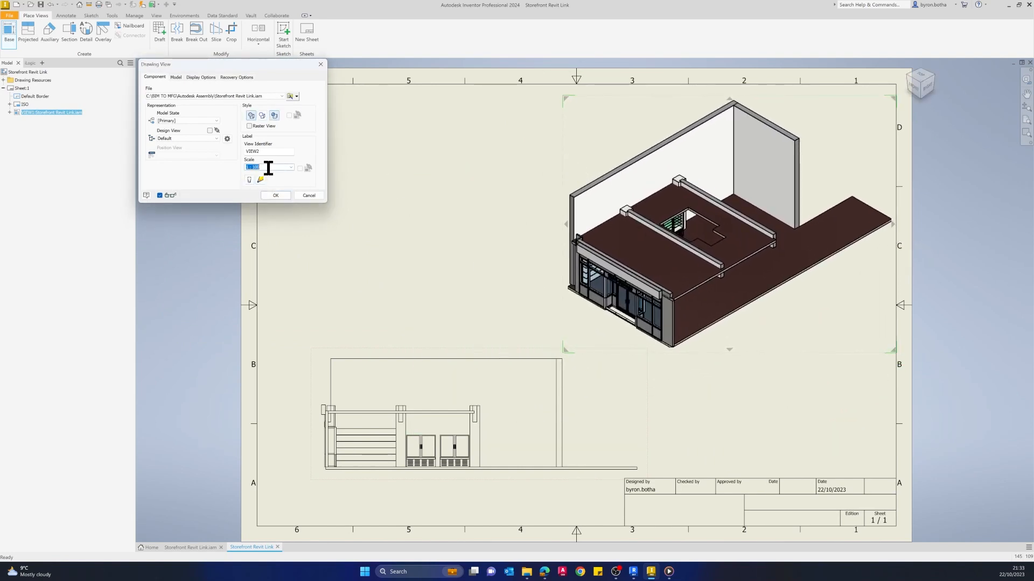
{"action": "type", "text": "20"}
{"action": "left_click", "coordinate": [275, 115]}
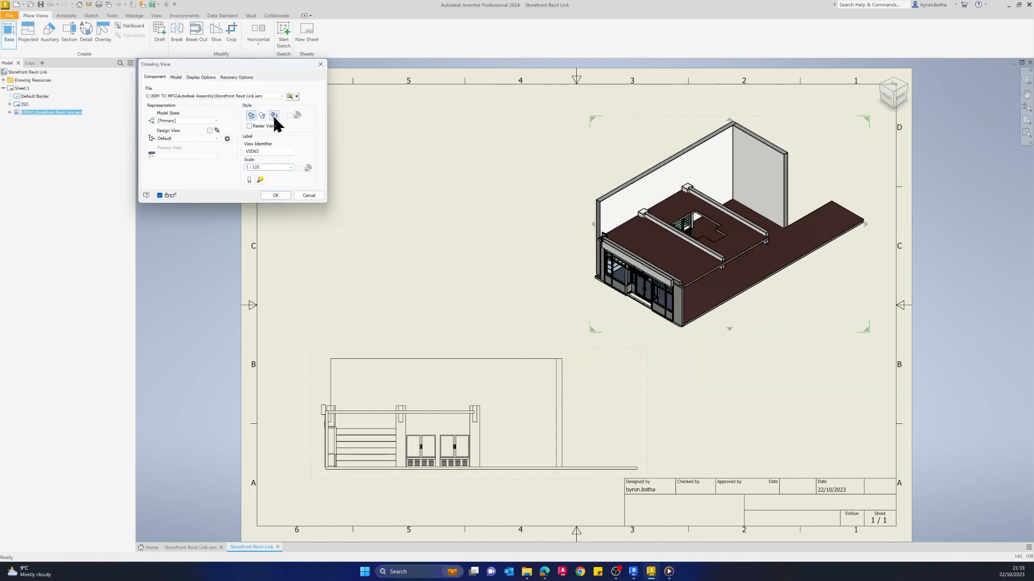
{"action": "left_click", "coordinate": [275, 195]}
- Shift the elevation view slightly up and closer to the sheet's left border
{"action": "middle_click_drag", "start_coordinate": [547, 405], "coordinate": [556, 332]}
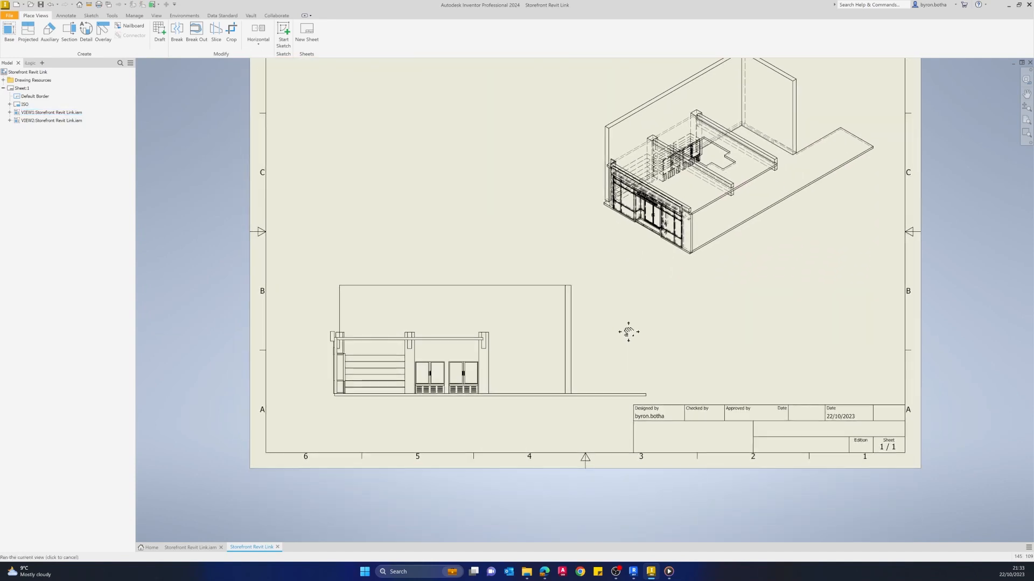
{"action": "left_click_drag", "start_coordinate": [556, 286], "coordinate": [506, 235]}
{"action": "left_click", "coordinate": [369, 421]}
- Dimension the vertical spacing between the top two shelves, placing it beside the elevation's left end
{"action": "left_click", "coordinate": [65, 16]}
{"action": "left_click", "coordinate": [14, 32]}
{"action": "scroll", "coordinate": [280, 301], "scroll_direction": "up", "scroll_amount": 5}
{"action": "scroll", "coordinate": [522, 388], "scroll_direction": "down", "scroll_amount": 4}
{"action": "mouse_move", "coordinate": [840, 457]}
{"action": "middle_mouse_down"}
{"action": "mouse_move", "coordinate": [648, 277]}
{"action": "mouse_move", "coordinate": [708, 281]}
{"action": "middle_mouse_up"}
{"action": "left_click", "coordinate": [453, 264]}
{"action": "left_click", "coordinate": [447, 236]}
{"action": "left_click", "coordinate": [319, 247]}
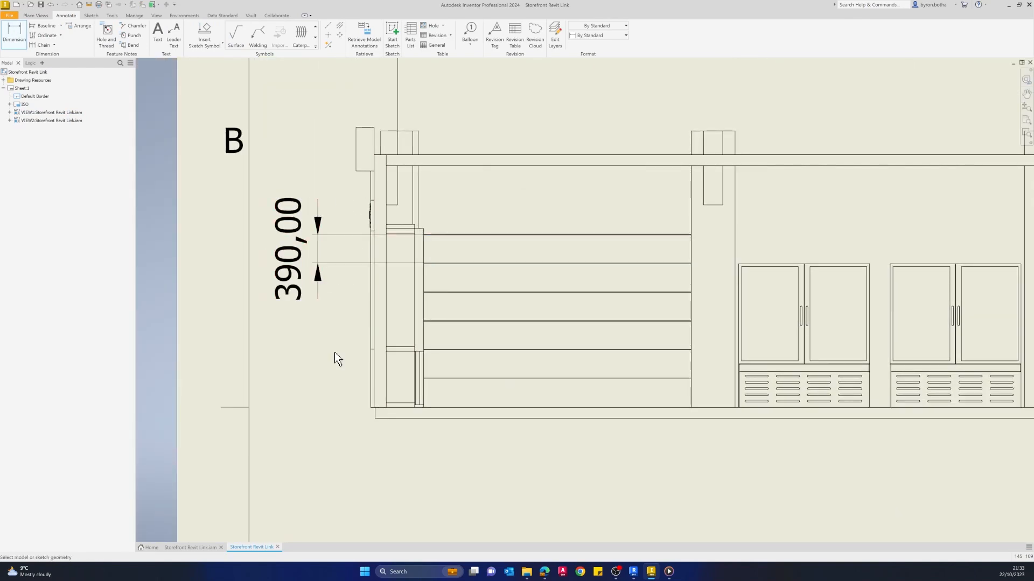
- Dimension the gap between the right fridge enclosure and the adjacent column, placing it below the floor line
{"action": "scroll", "coordinate": [612, 339], "scroll_direction": "down", "scroll_amount": 2}
{"action": "middle_click_drag", "start_coordinate": [840, 353], "coordinate": [664, 333]}
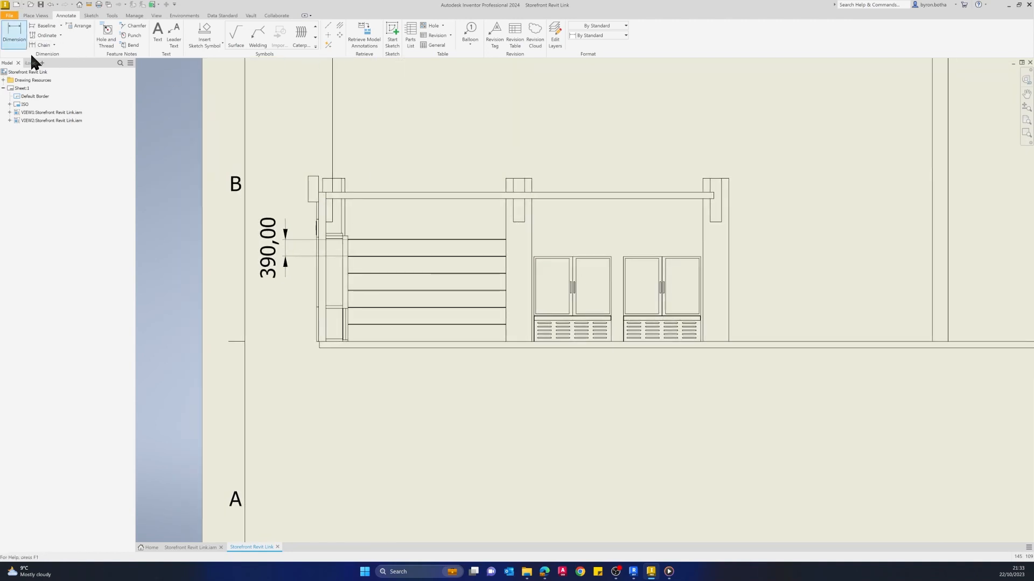
{"action": "scroll", "coordinate": [686, 300], "scroll_direction": "up", "scroll_amount": 3}
{"action": "scroll", "coordinate": [710, 240], "scroll_direction": "up", "scroll_amount": 5}
{"action": "scroll", "coordinate": [707, 234], "scroll_direction": "down", "scroll_amount": 5}
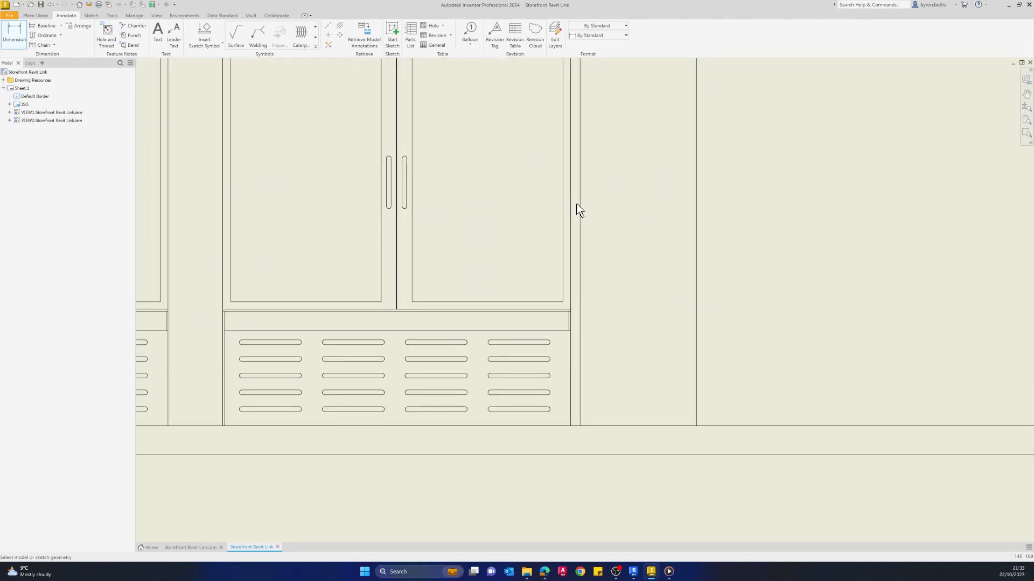
{"action": "left_click", "coordinate": [580, 211]}
{"action": "left_click", "coordinate": [572, 215]}
{"action": "scroll", "coordinate": [571, 304], "scroll_direction": "down", "scroll_amount": 5}
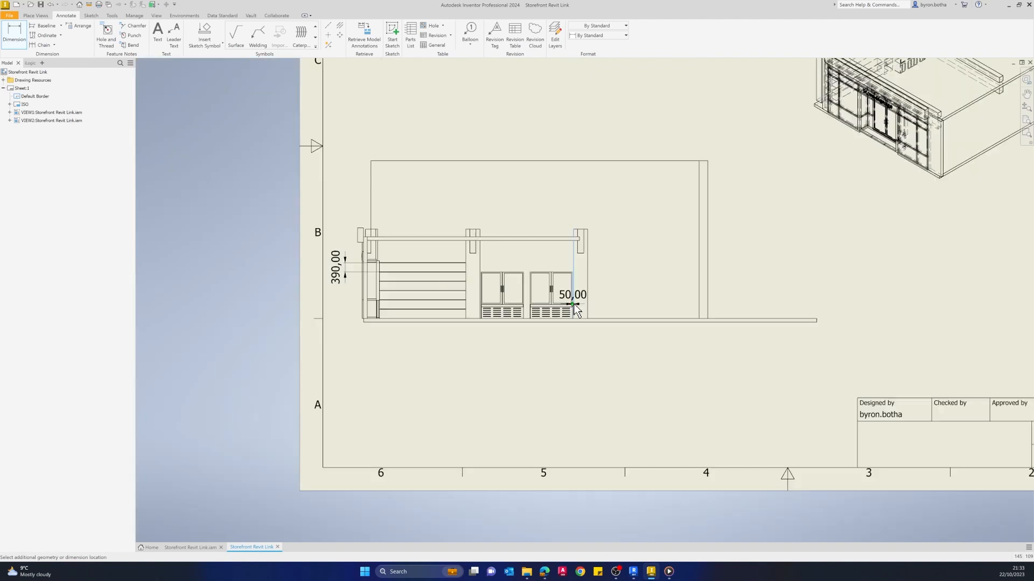
{"action": "left_click", "coordinate": [571, 339]}
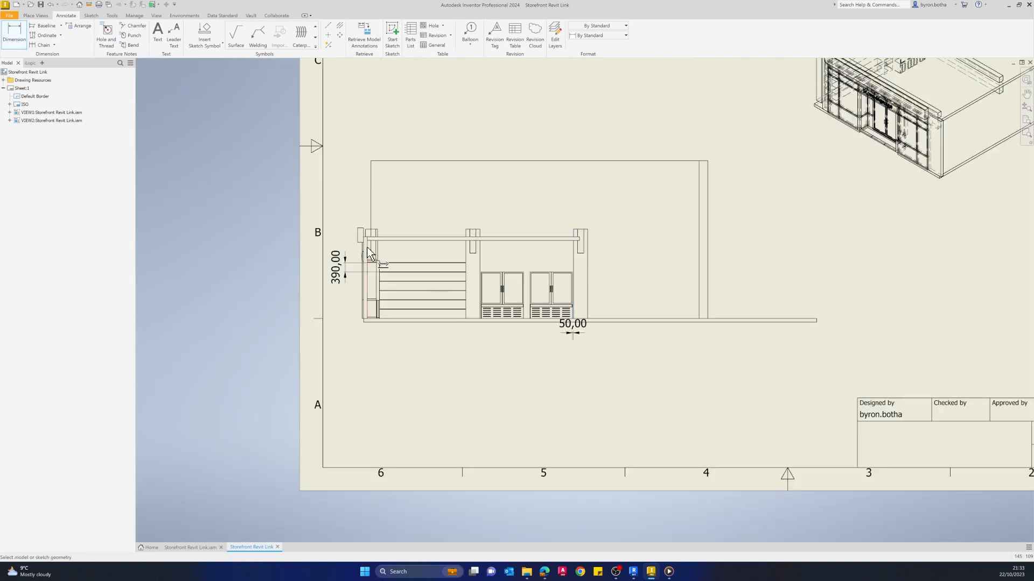
- Dimension the gap between the two fridge enclosures, placing it below the floor line
{"action": "scroll", "coordinate": [534, 297], "scroll_direction": "up", "scroll_amount": 3}
{"action": "left_click", "coordinate": [527, 284]}
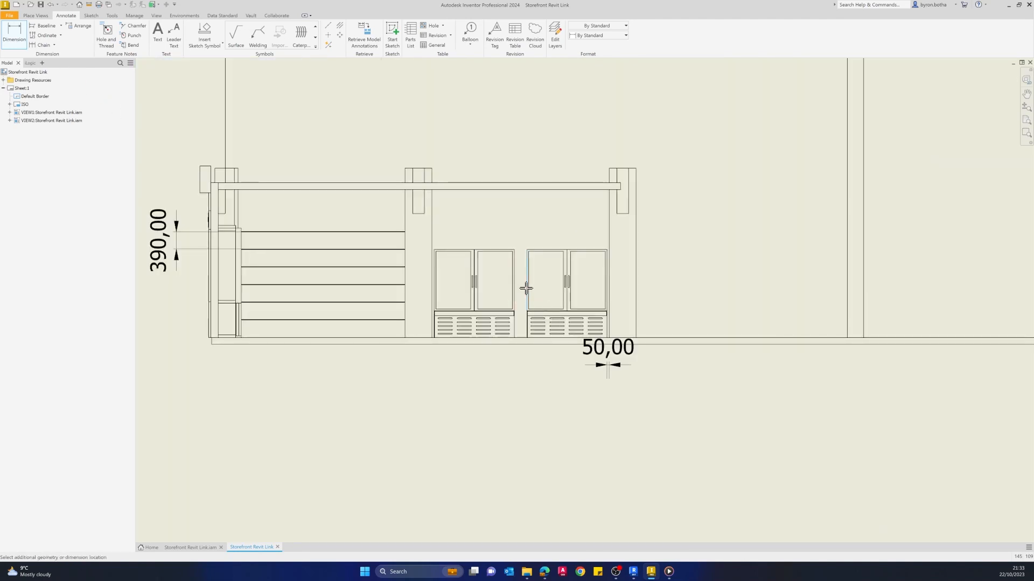
{"action": "left_click", "coordinate": [514, 291]}
{"action": "left_click", "coordinate": [511, 397]}
- Dimension the gap between the left fridge enclosure and the middle column, and end dimensioning
{"action": "scroll", "coordinate": [526, 306], "scroll_direction": "up", "scroll_amount": 3}
{"action": "scroll", "coordinate": [332, 299], "scroll_direction": "up", "scroll_amount": 3}
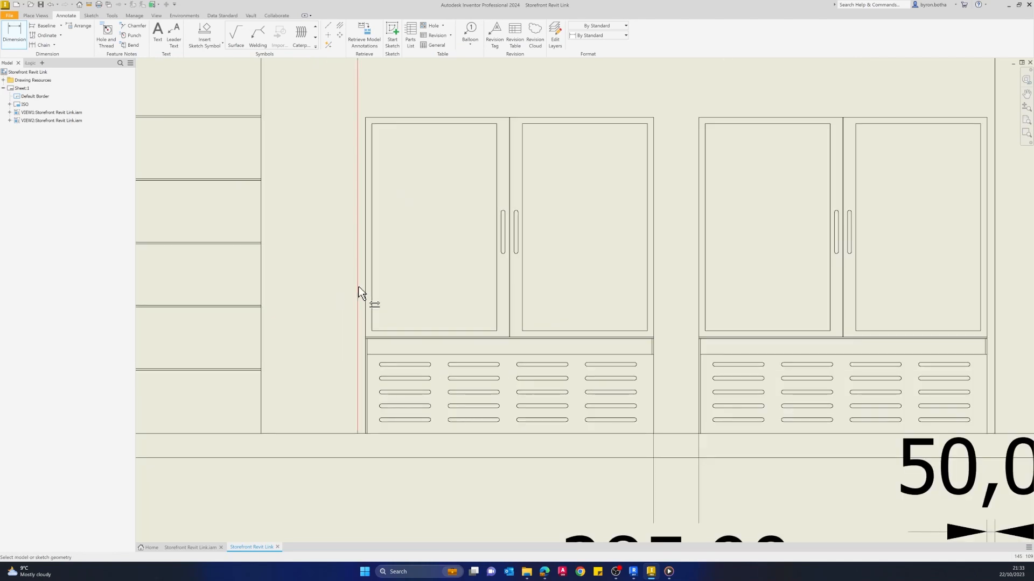
{"action": "left_click", "coordinate": [344, 290]}
{"action": "scroll", "coordinate": [340, 434], "scroll_direction": "down", "scroll_amount": 3}
{"action": "middle_click_drag", "start_coordinate": [341, 429], "coordinate": [440, 294]}
{"action": "left_click", "coordinate": [455, 289]}
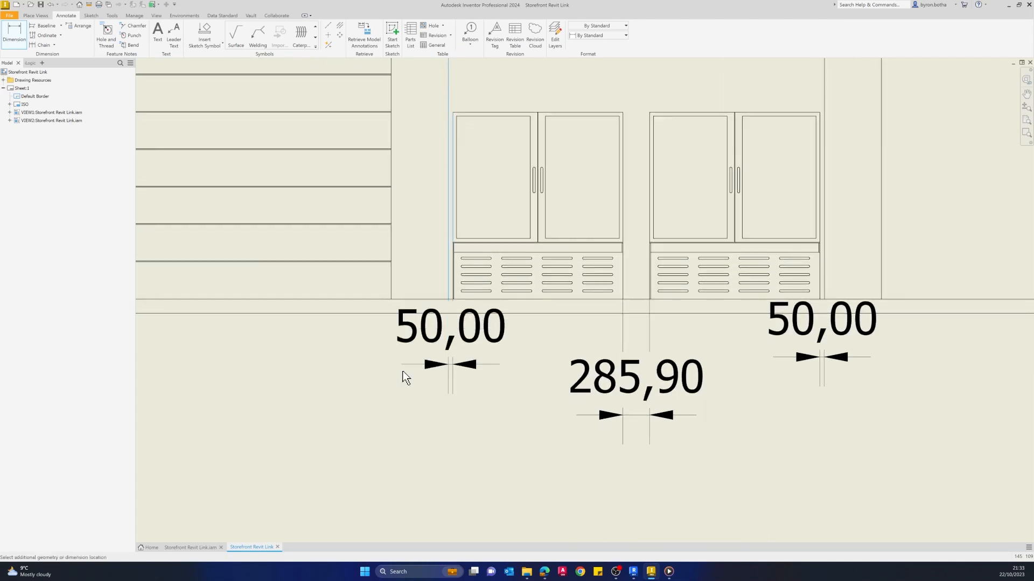
{"action": "left_click", "coordinate": [397, 418]}
{"action": "scroll", "coordinate": [448, 291], "scroll_direction": "down", "scroll_amount": 3}
{"action": "scroll", "coordinate": [398, 355], "scroll_direction": "down", "scroll_amount": 3}
{"action": "key", "text": "Escape"}
- Review the whole drawing sheet with its dimensioned elevation and isometric view
{"action": "scroll", "coordinate": [533, 350], "scroll_direction": "up", "scroll_amount": 4}
{"action": "scroll", "coordinate": [498, 373], "scroll_direction": "down", "scroll_amount": 4}
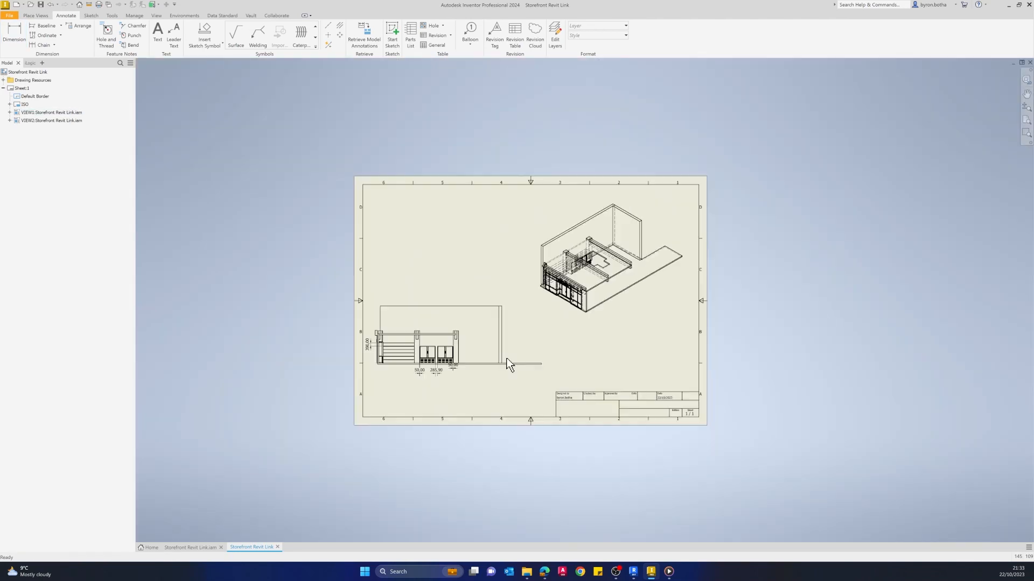
{"action": "scroll", "coordinate": [550, 369], "scroll_direction": "up", "scroll_amount": 3}
{"action": "middle_click_drag", "start_coordinate": [584, 350], "coordinate": [673, 395]}
{"action": "scroll", "coordinate": [673, 395], "scroll_direction": "down", "scroll_amount": 2}
{"action": "mouse_move", "coordinate": [790, 367]}
{"action": "middle_mouse_down"}
{"action": "mouse_move", "coordinate": [729, 383]}
{"action": "mouse_move", "coordinate": [782, 329]}
{"action": "mouse_move", "coordinate": [769, 324]}
{"action": "middle_mouse_up"}
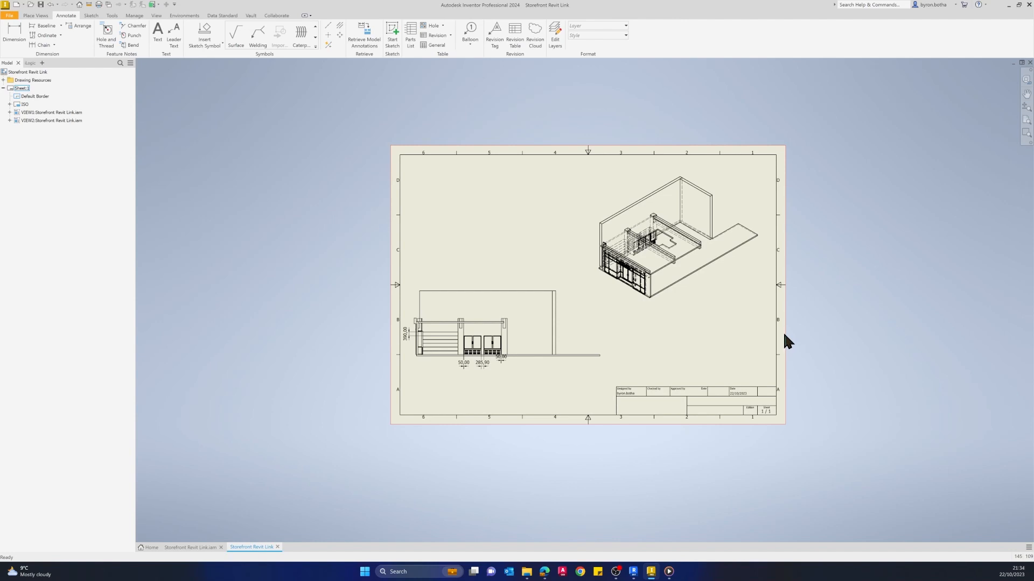
- Switch to Revit and view the storefront with its linked fixtures isometrically from the shopfront corner
{"action": "left_click", "coordinate": [633, 572]}
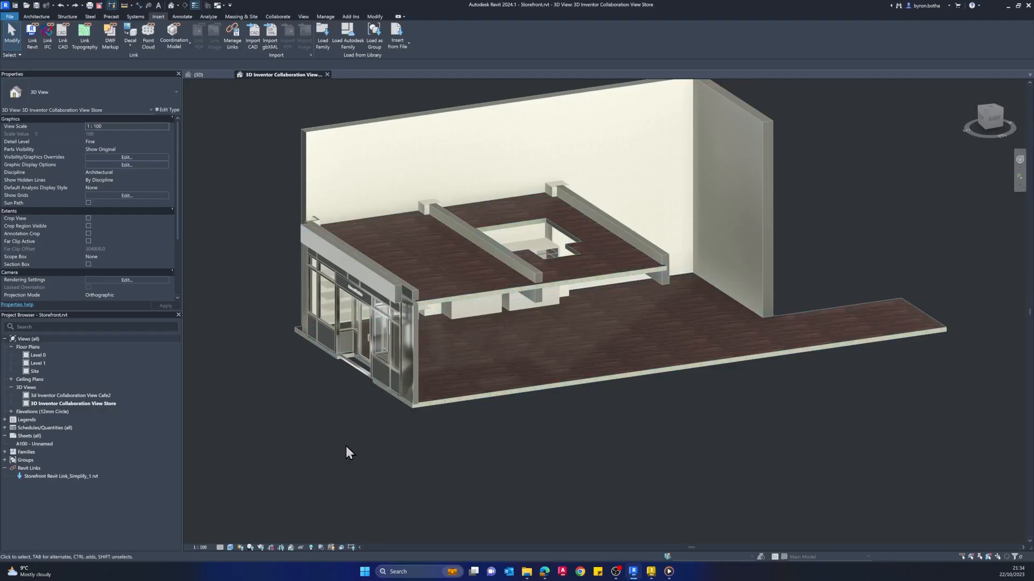
{"action": "middle_click_drag", "start_coordinate": [337, 455], "coordinate": [367, 248], "text": "shift"}
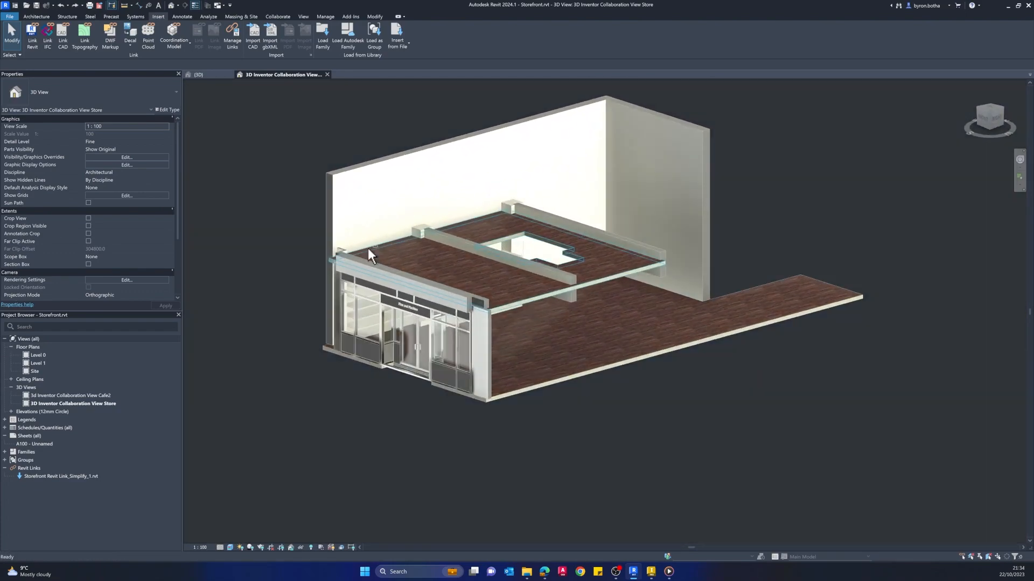
{"action": "left_click", "coordinate": [991, 110]}
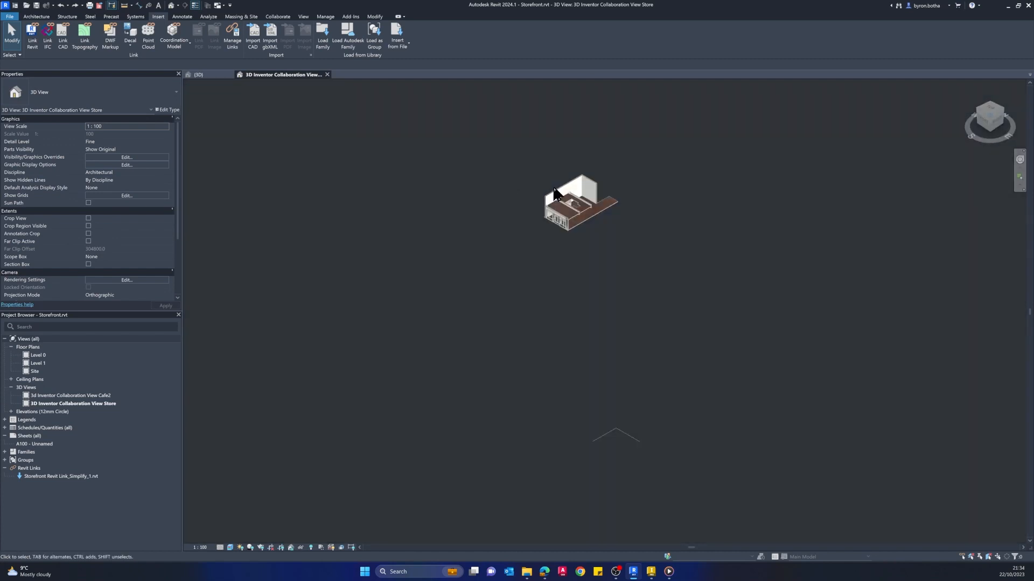
{"action": "scroll", "coordinate": [632, 203], "scroll_direction": "up", "scroll_amount": 1}
{"action": "scroll", "coordinate": [603, 202], "scroll_direction": "up", "scroll_amount": 3}
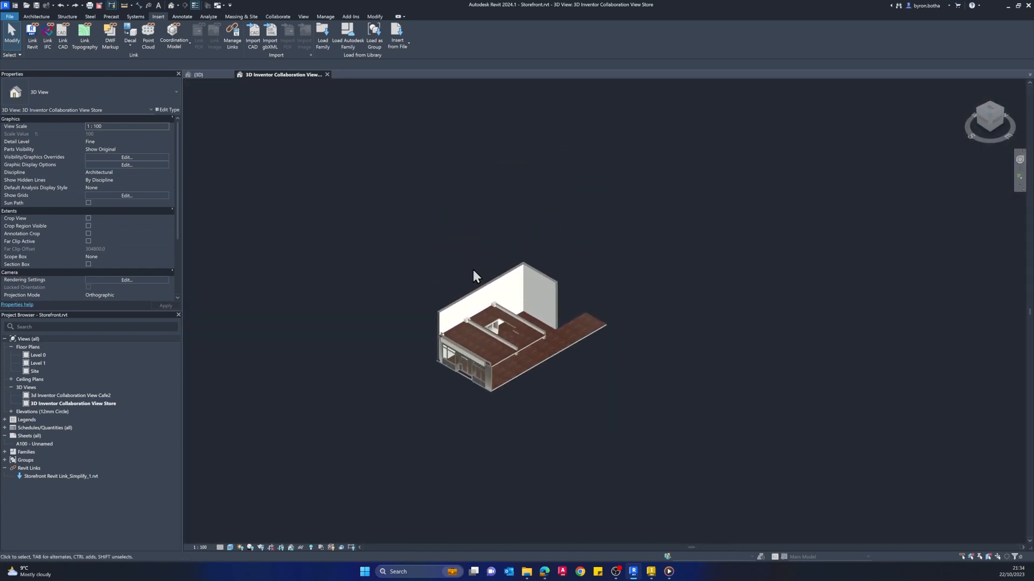
{"action": "scroll", "coordinate": [453, 350], "scroll_direction": "up", "scroll_amount": 2}
{"action": "middle_click_drag", "start_coordinate": [432, 425], "coordinate": [593, 401]}
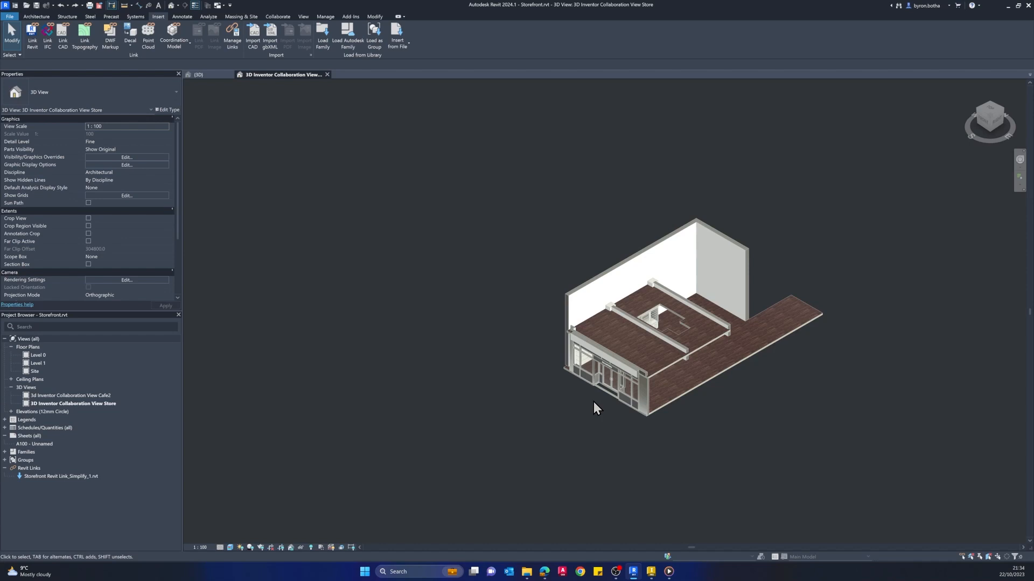
{"action": "scroll", "coordinate": [781, 386], "scroll_direction": "up", "scroll_amount": 2}
{"action": "middle_click_drag", "start_coordinate": [785, 390], "coordinate": [540, 345]}
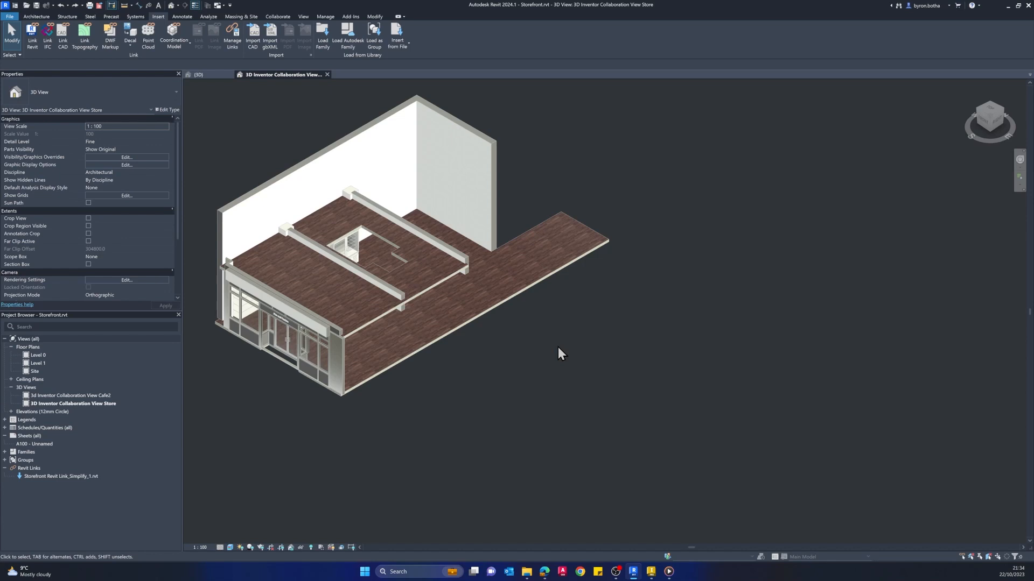
{"action": "middle_click_drag", "start_coordinate": [507, 395], "coordinate": [500, 505]}
{"action": "middle_click_drag", "start_coordinate": [411, 484], "coordinate": [425, 376]}
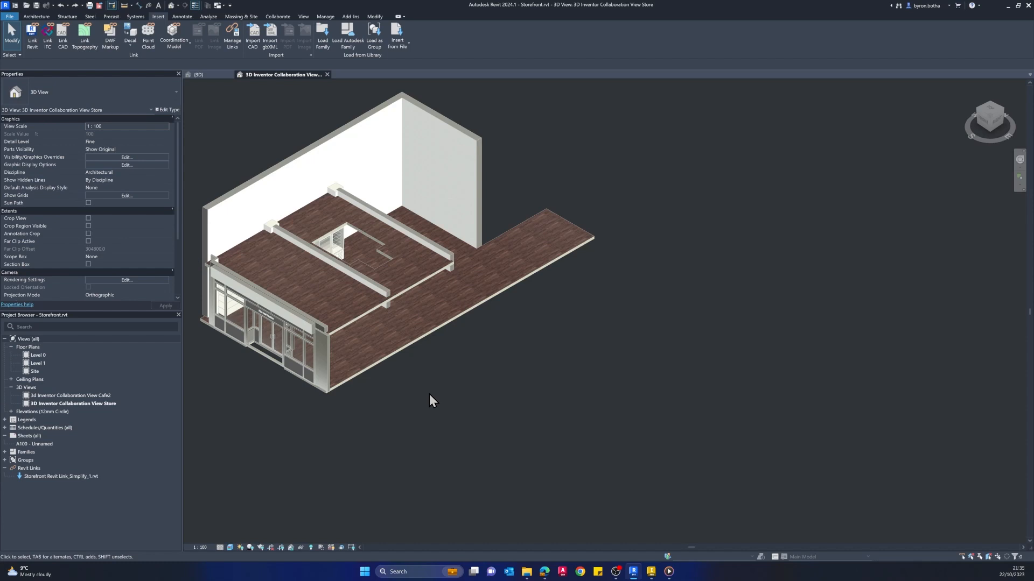
{"action": "middle_click_drag", "start_coordinate": [427, 399], "coordinate": [443, 524]}
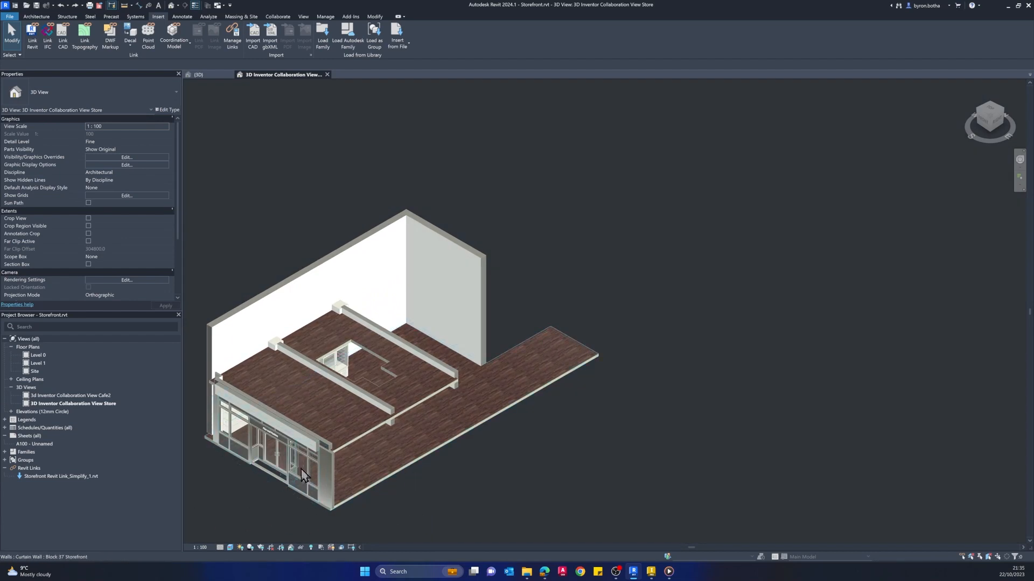
{"action": "middle_click_drag", "start_coordinate": [221, 490], "coordinate": [236, 380]}
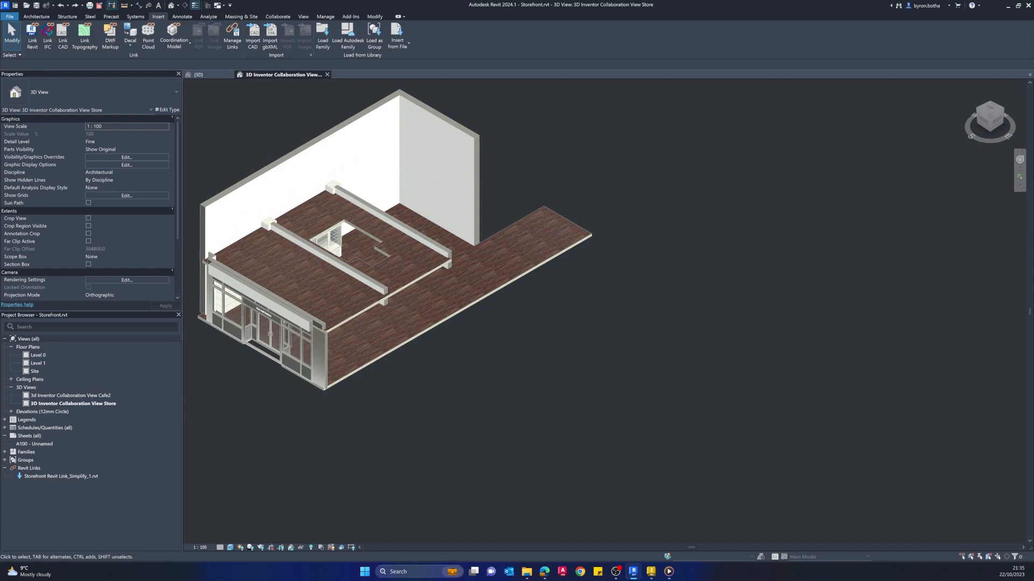